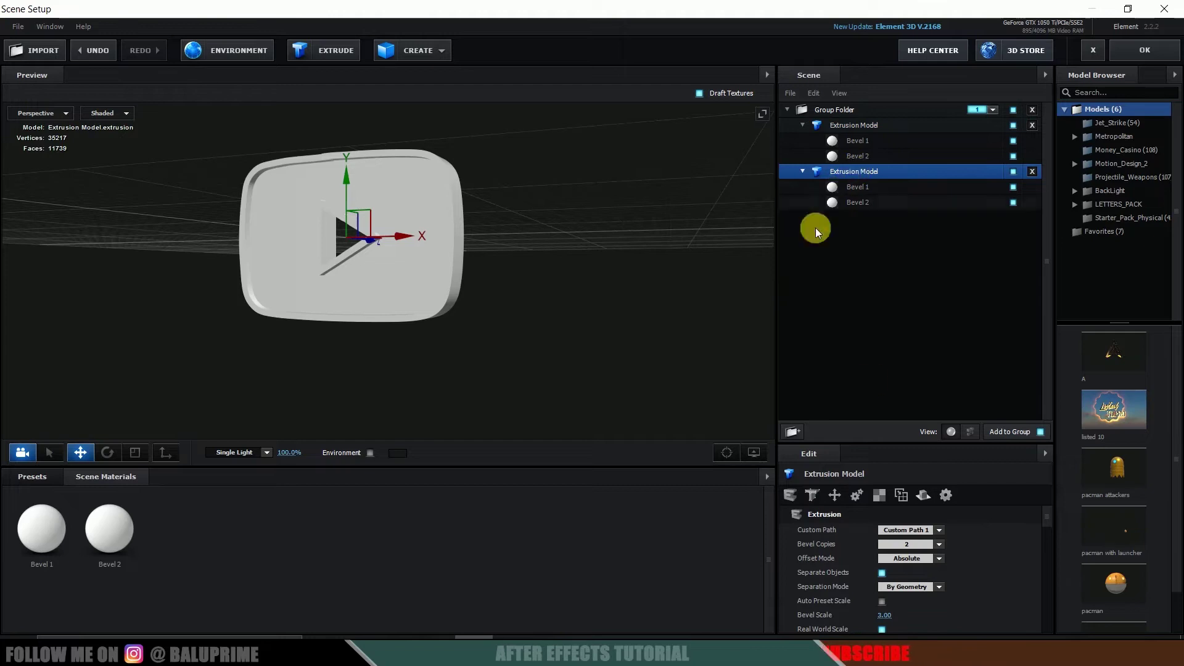
- Assign Custom Path 2 to the second extrusion model and move its YOUTUBE text below the play-button logo
{"action": "left_click", "coordinate": [901, 529]}
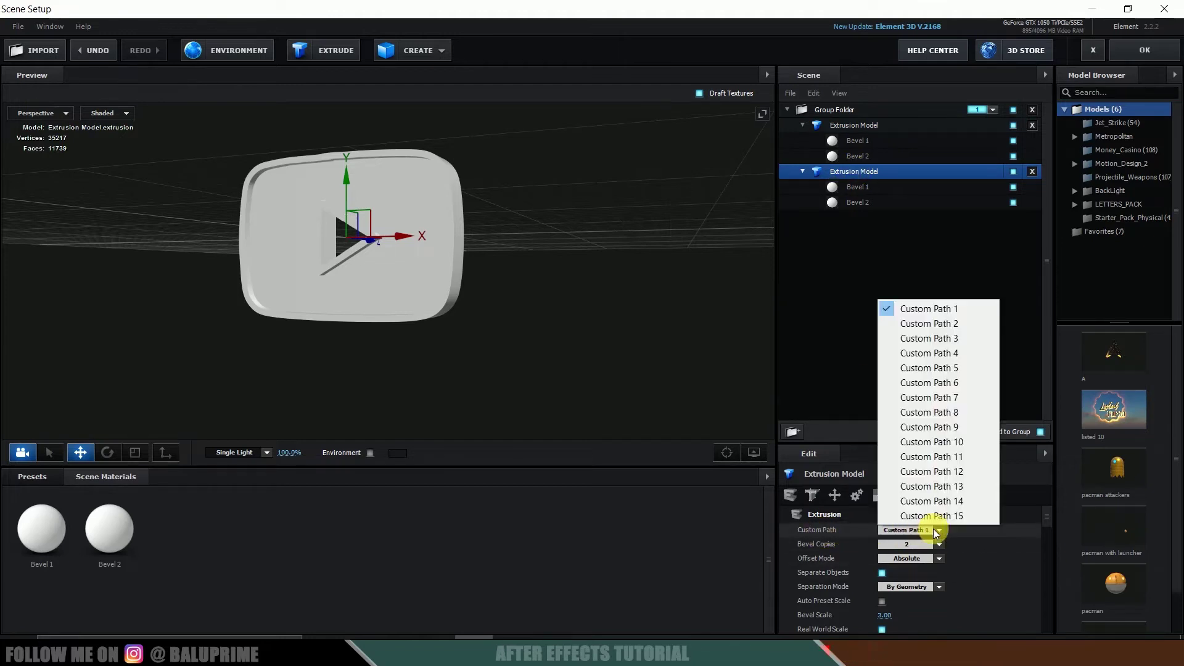
{"action": "left_click", "coordinate": [942, 323]}
{"action": "left_click_drag", "start_coordinate": [346, 176], "coordinate": [335, 298]}
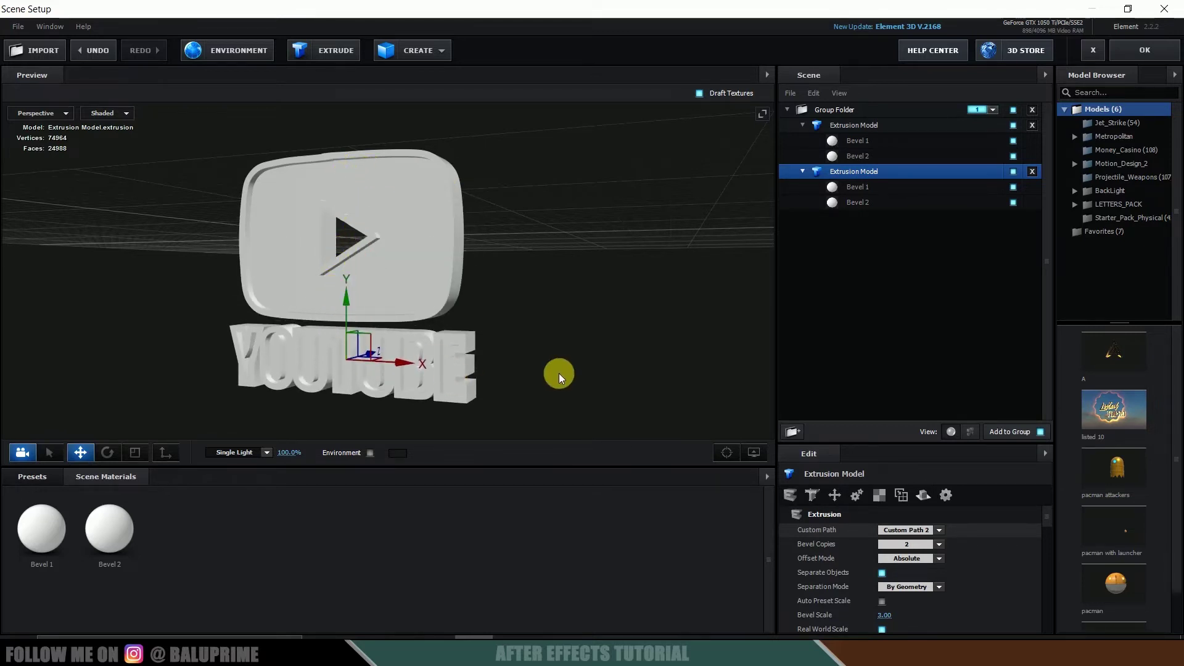
- Set the bevel size of the YOUTUBE text's Bevel 1 to 0.5
{"action": "left_click_drag", "start_coordinate": [559, 373], "coordinate": [533, 343]}
{"action": "scroll", "coordinate": [533, 343], "scroll_direction": "up", "scroll_amount": 3}
{"action": "left_click_drag", "start_coordinate": [473, 390], "coordinate": [236, 348]}
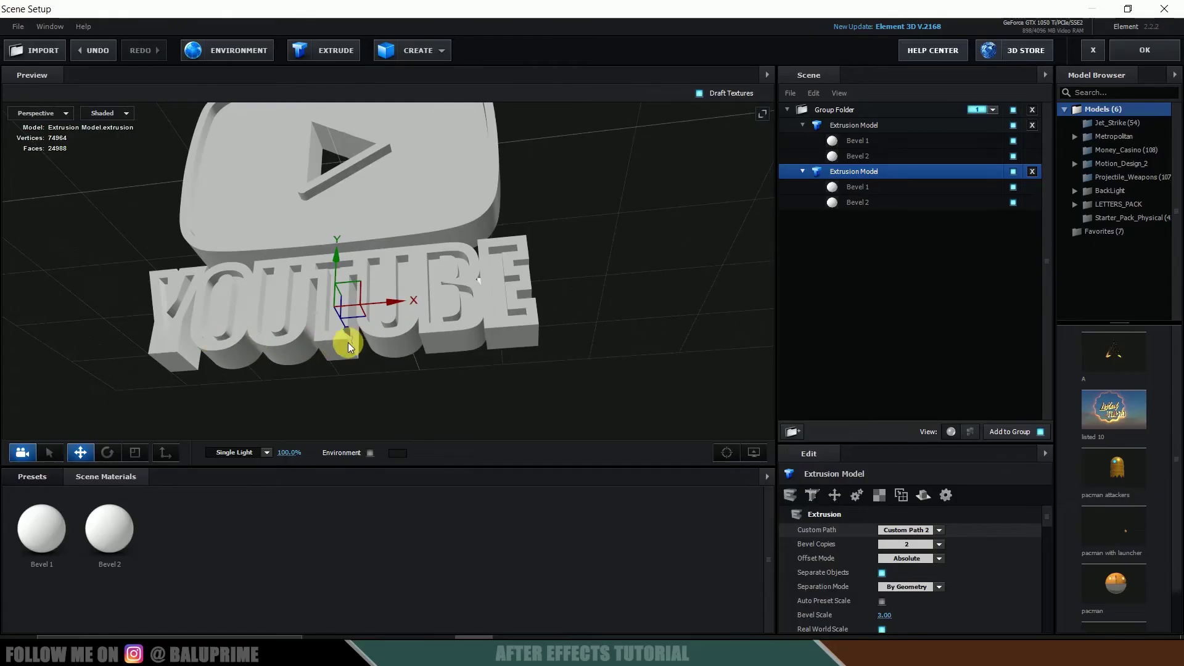
{"action": "left_click", "coordinate": [878, 191]}
{"action": "type", "text": "0.5"}
{"action": "key", "text": "Return"}
- Show the Metal materials of the Pro_Shaders_2 preset collection
{"action": "left_click_drag", "start_coordinate": [420, 379], "coordinate": [644, 262]}
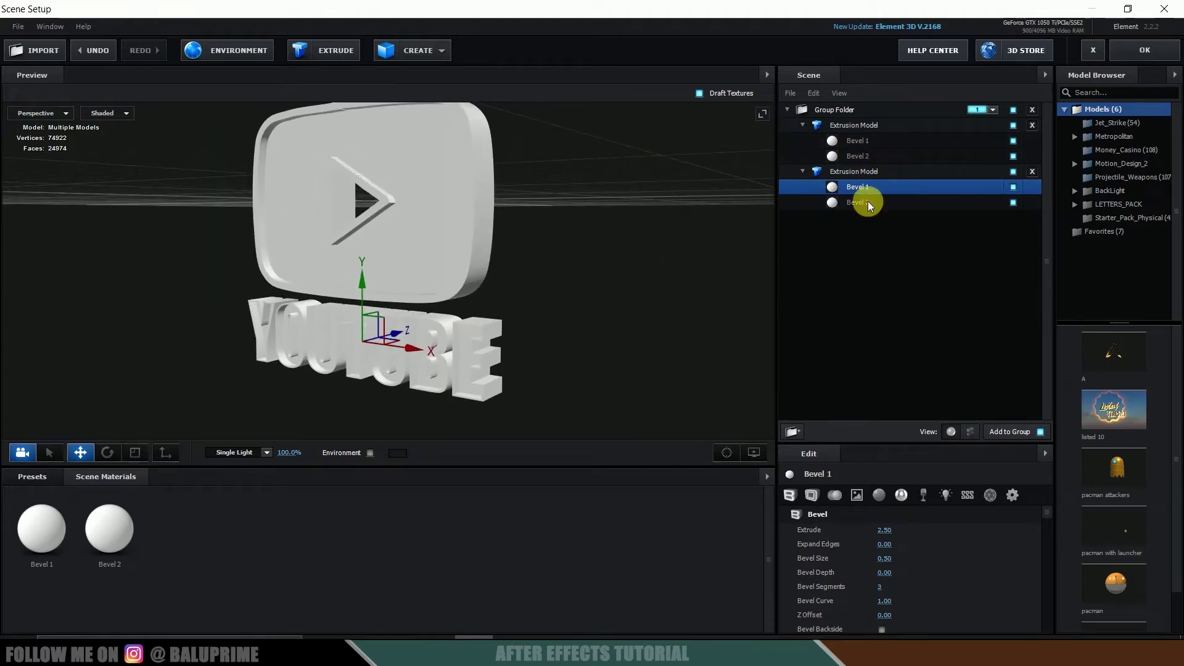
{"action": "left_click", "coordinate": [32, 476]}
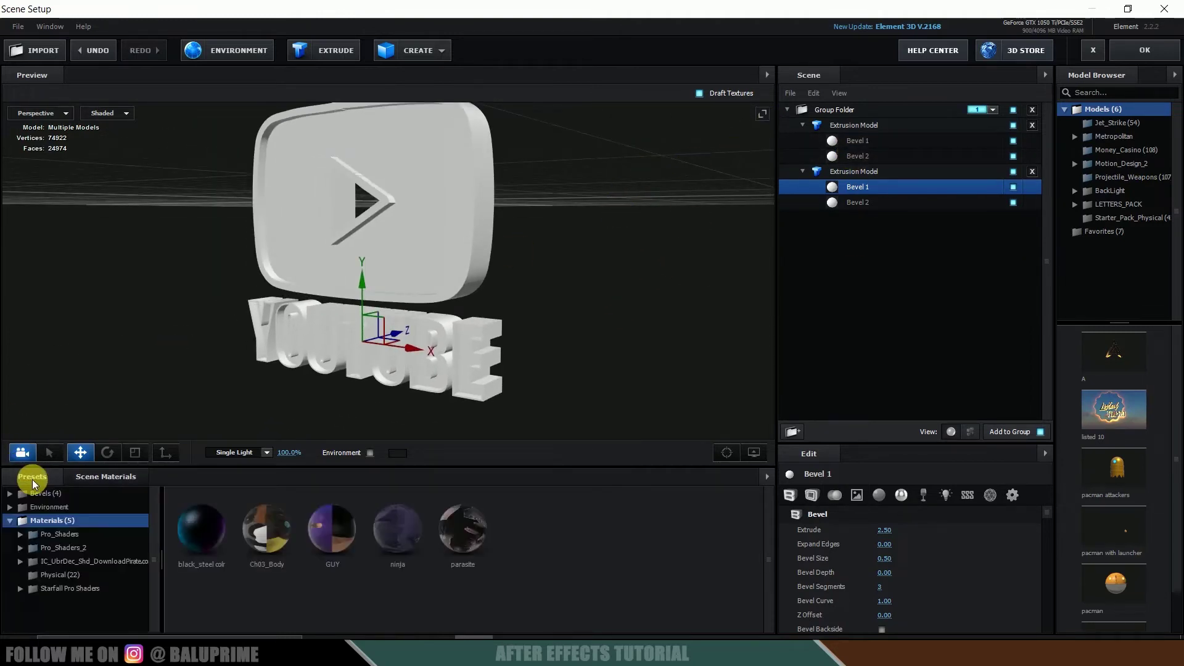
{"action": "double_click", "coordinate": [61, 548]}
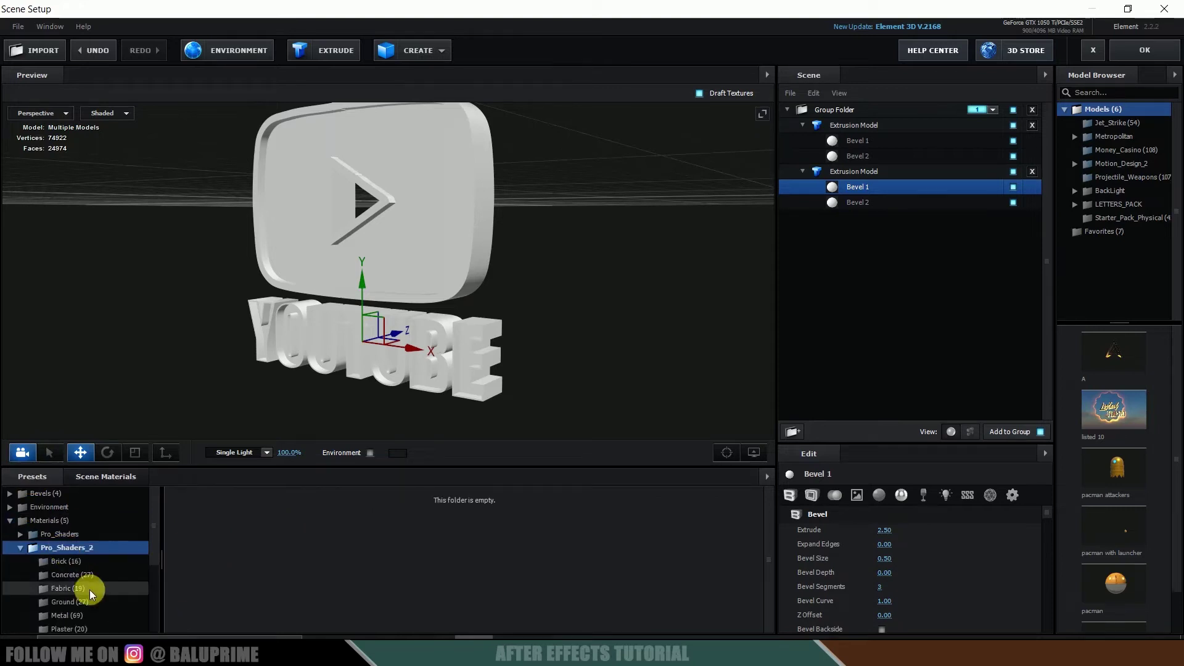
{"action": "scroll", "coordinate": [92, 580], "scroll_direction": "down", "scroll_amount": 1}
{"action": "left_click", "coordinate": [68, 573]}
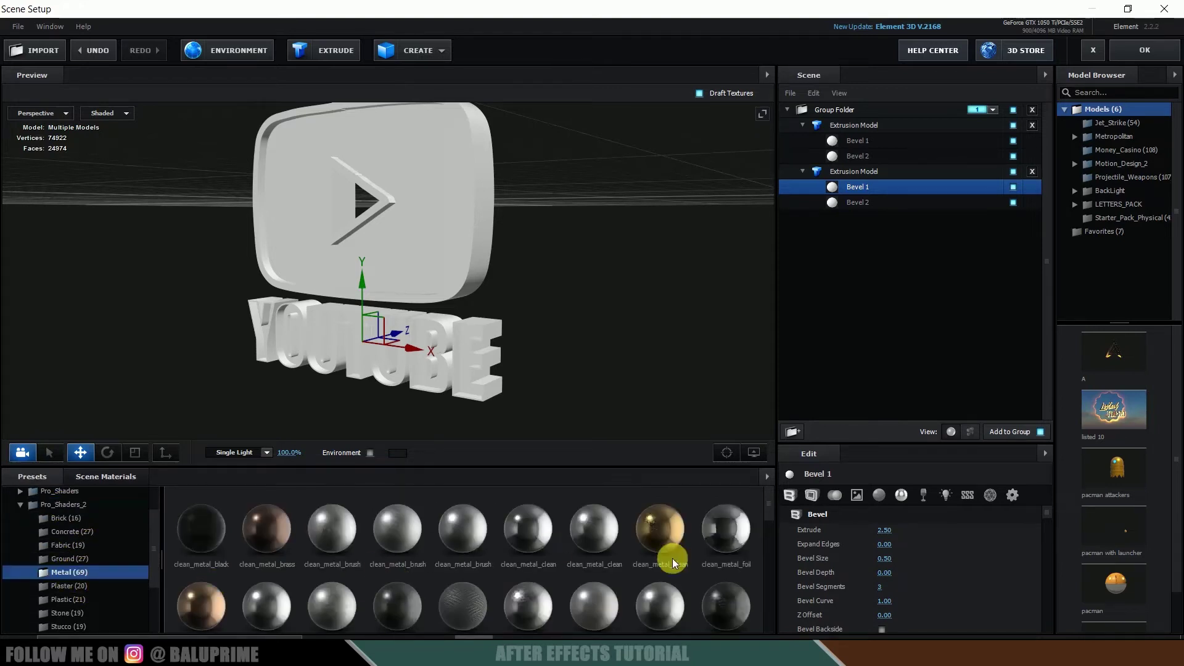
- Apply the metal_rusted_01 material to the logo's Bevel 1 and metal_rusted to its Bevel 2
{"action": "left_click_drag", "start_coordinate": [599, 292], "coordinate": [642, 292]}
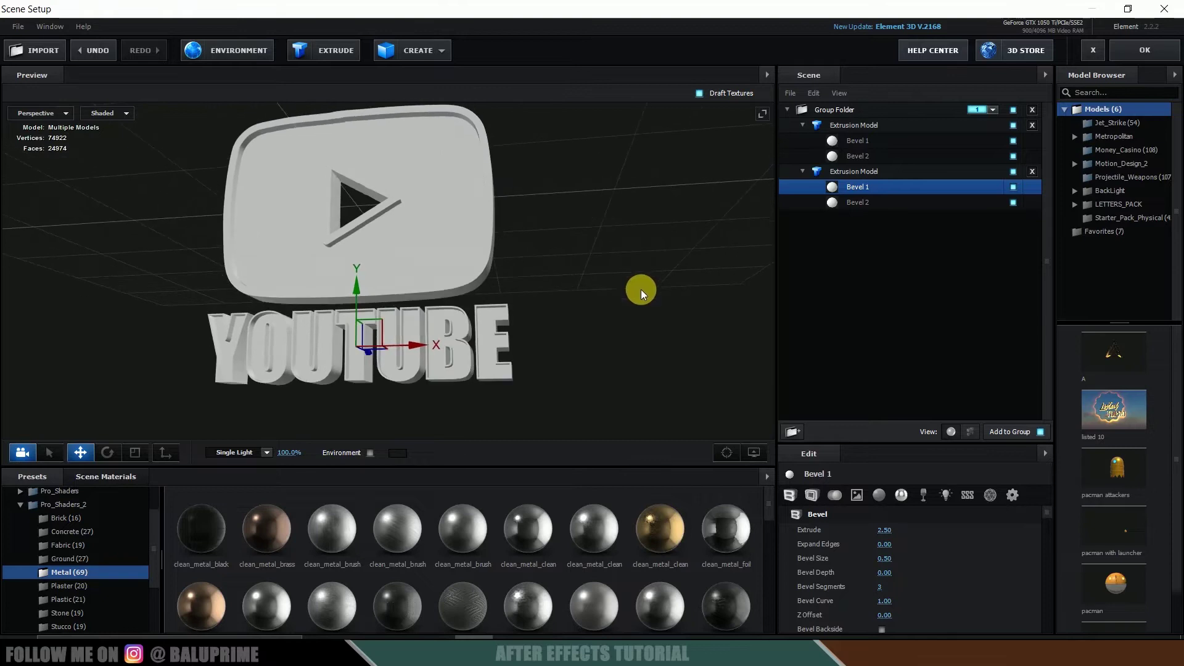
{"action": "scroll", "coordinate": [528, 530], "scroll_direction": "down", "scroll_amount": 8}
{"action": "left_click_drag", "start_coordinate": [399, 517], "coordinate": [866, 141]}
{"action": "left_click_drag", "start_coordinate": [458, 523], "coordinate": [935, 151]}
- Apply the metal_rusted_03 material to the text's Bevel 2 and metal_scatter_box to its Bevel 1
{"action": "left_click_drag", "start_coordinate": [524, 524], "coordinate": [865, 201]}
{"action": "left_click_drag", "start_coordinate": [659, 515], "coordinate": [842, 189]}
{"action": "left_click_drag", "start_coordinate": [579, 286], "coordinate": [513, 230]}
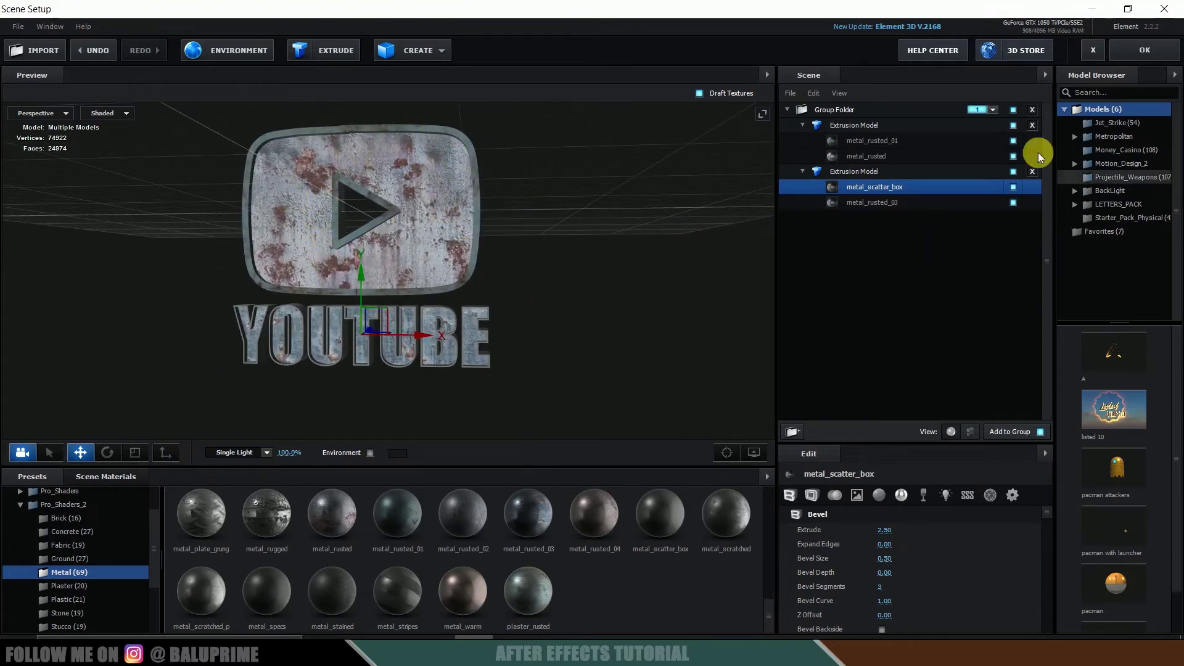
- Set the diffuse color of the logo's metal_rusted material to red
{"action": "left_click", "coordinate": [877, 157]}
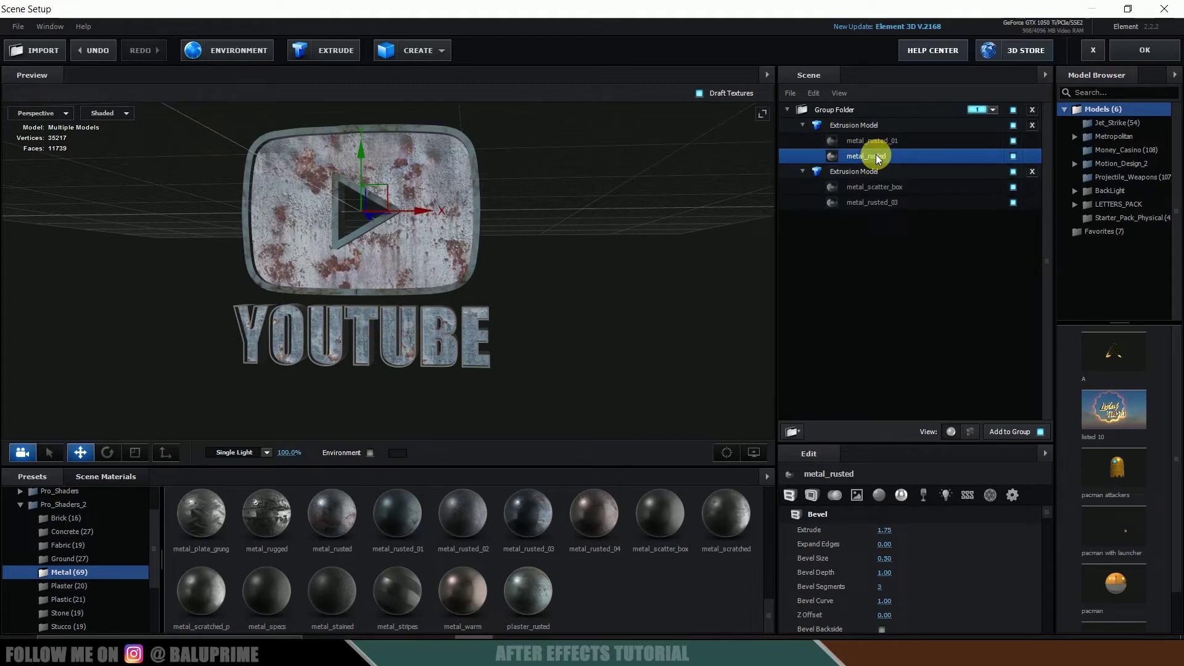
{"action": "scroll", "coordinate": [912, 555], "scroll_direction": "down", "scroll_amount": 5}
{"action": "scroll", "coordinate": [913, 555], "scroll_direction": "down", "scroll_amount": 3}
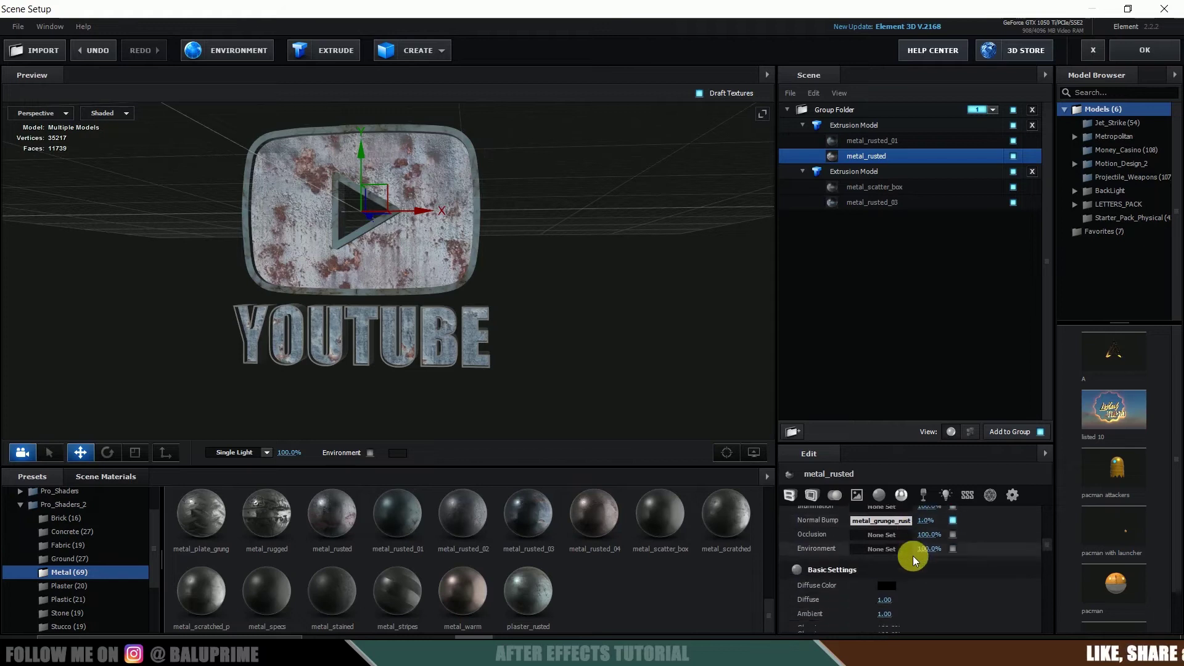
{"action": "left_click", "coordinate": [885, 575]}
{"action": "left_click", "coordinate": [934, 482]}
{"action": "left_click", "coordinate": [988, 617]}
- Set the reflectivity color of the logo's metal_rusted material to red, FF0000
{"action": "scroll", "coordinate": [983, 582], "scroll_direction": "down", "scroll_amount": 3}
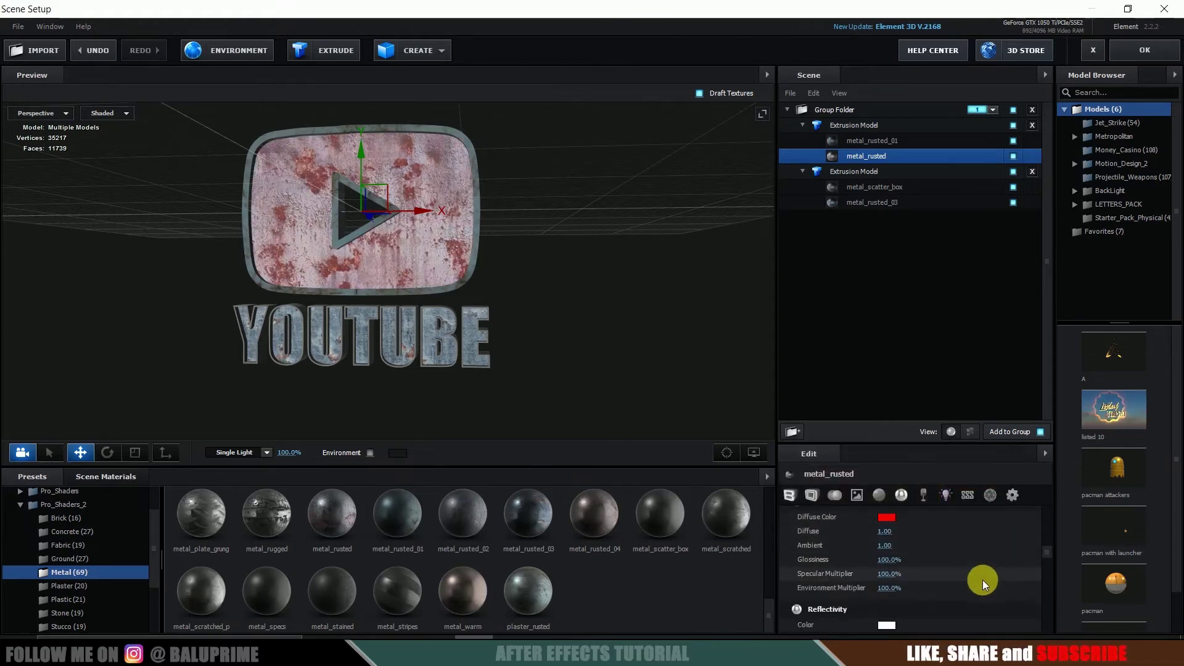
{"action": "left_click", "coordinate": [887, 595]}
{"action": "left_click", "coordinate": [931, 474]}
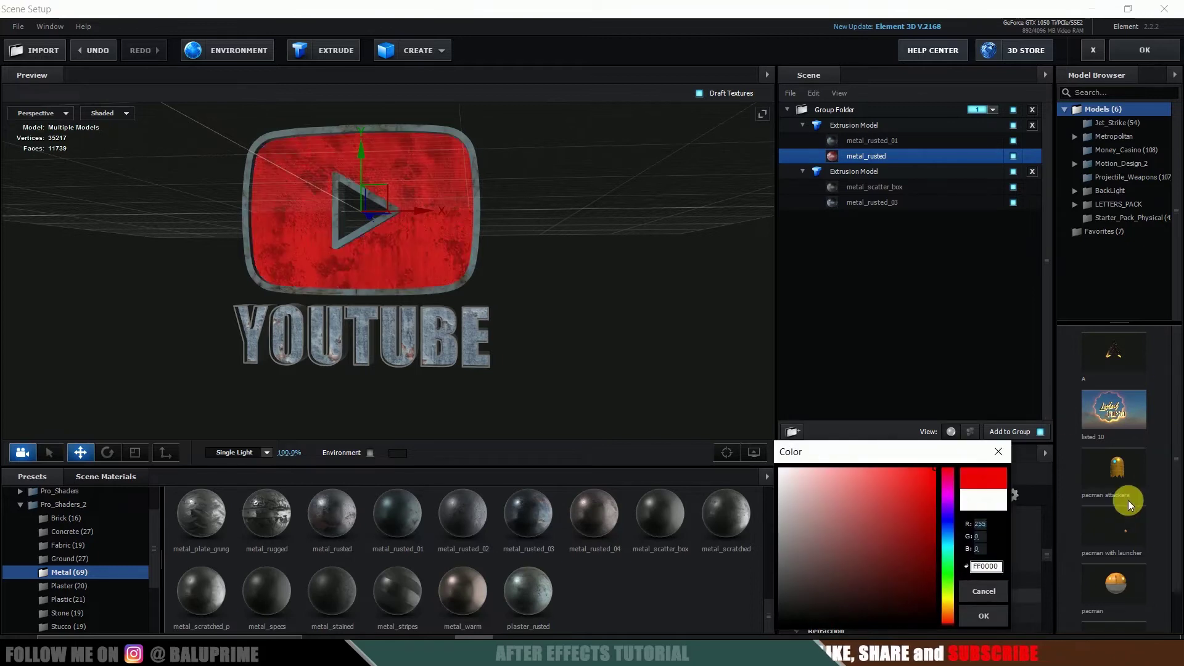
{"action": "left_click", "coordinate": [984, 615]}
- Set the diffuse color of the text's metal_rusted_03 material to red
{"action": "left_click_drag", "start_coordinate": [642, 343], "coordinate": [597, 312]}
{"action": "left_click", "coordinate": [862, 204]}
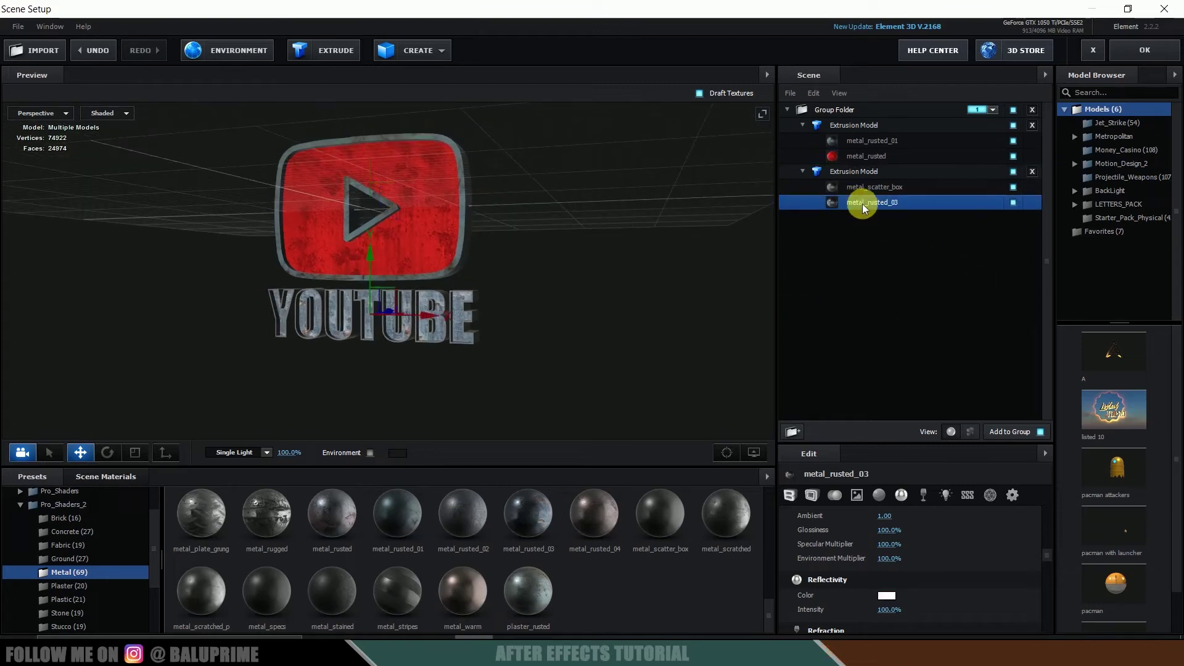
{"action": "left_click", "coordinate": [1012, 203]}
{"action": "scroll", "coordinate": [957, 580], "scroll_direction": "up", "scroll_amount": 4}
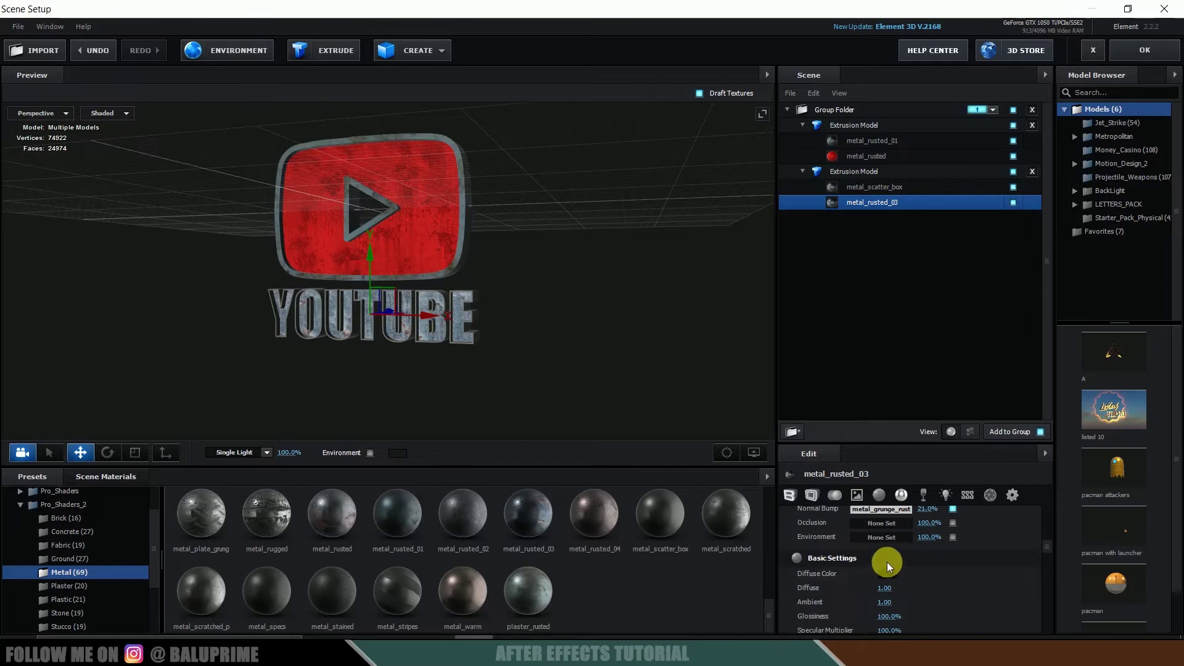
{"action": "left_click", "coordinate": [887, 572]}
{"action": "left_click", "coordinate": [980, 622]}
- Set the reflectivity color of the text's metal_rusted_03 material to red
{"action": "scroll", "coordinate": [953, 608], "scroll_direction": "down", "scroll_amount": 1}
{"action": "scroll", "coordinate": [952, 608], "scroll_direction": "down", "scroll_amount": 5}
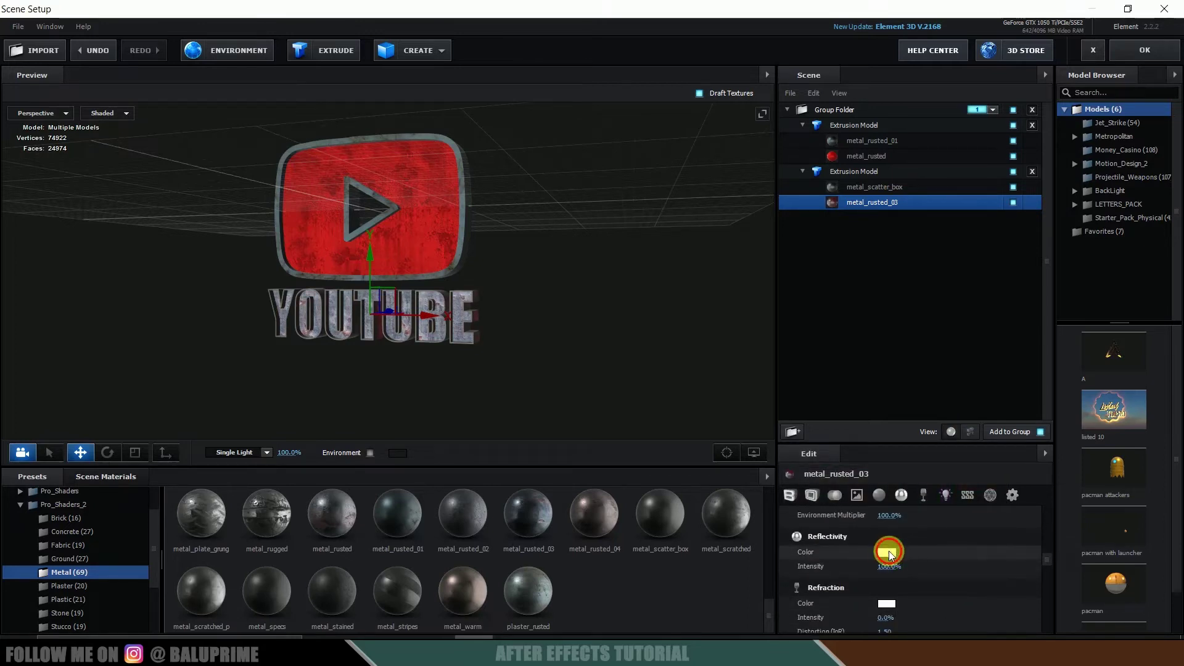
{"action": "left_click", "coordinate": [889, 551]}
{"action": "left_click_drag", "start_coordinate": [894, 546], "coordinate": [1075, 356]}
{"action": "left_click", "coordinate": [993, 614]}
{"action": "left_click_drag", "start_coordinate": [579, 365], "coordinate": [559, 342]}
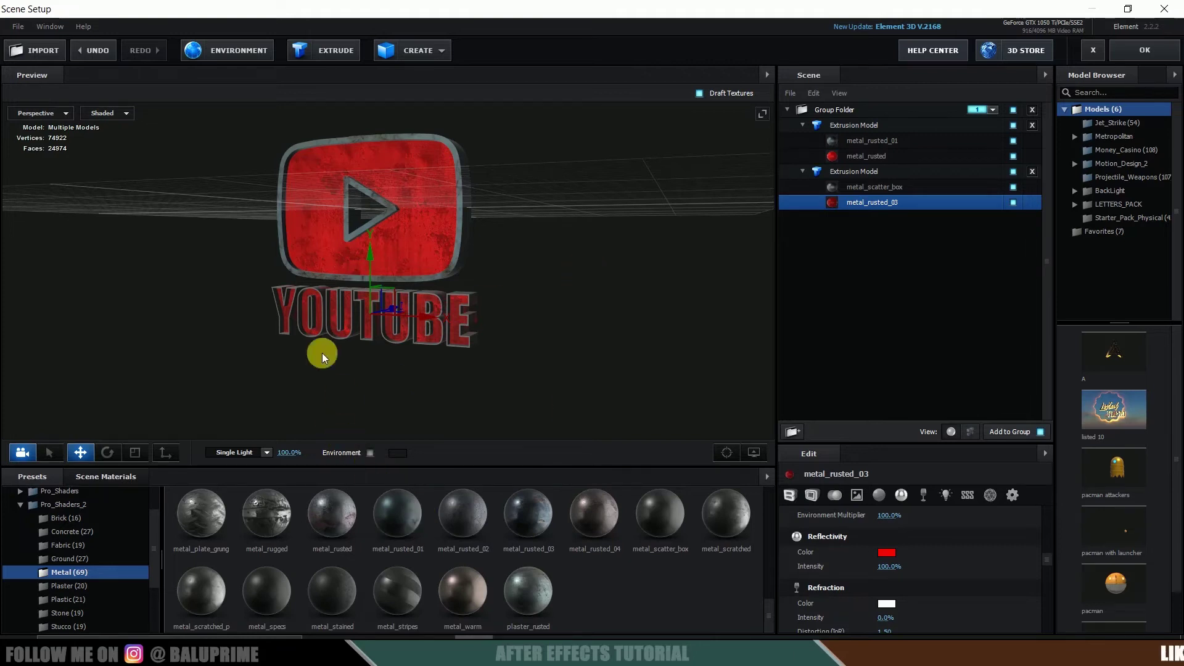
- Create a plane model and set its XY size to 50 by 50
{"action": "left_click", "coordinate": [417, 49]}
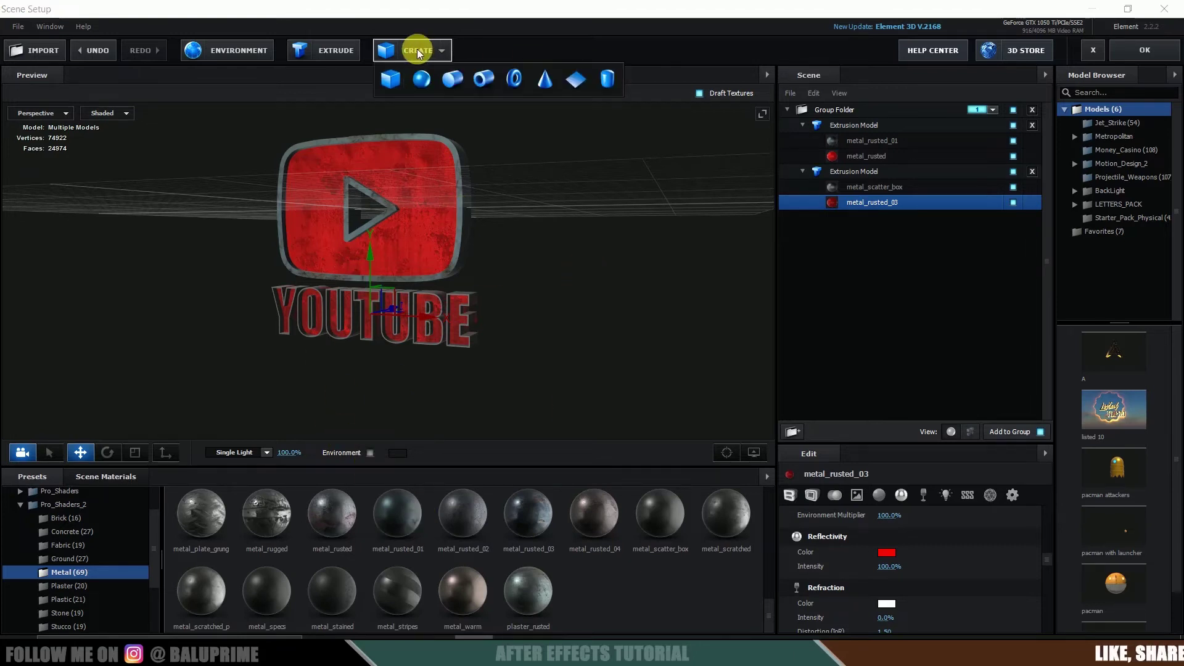
{"action": "left_click", "coordinate": [579, 84]}
{"action": "left_click_drag", "start_coordinate": [623, 249], "coordinate": [609, 268]}
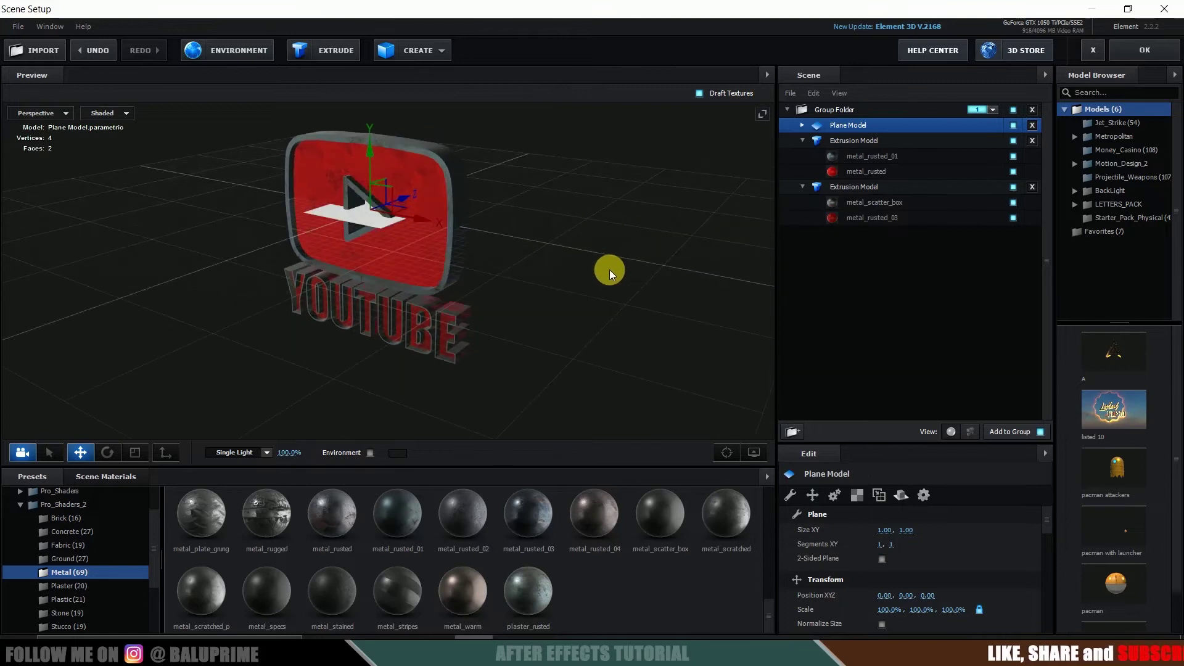
{"action": "left_click", "coordinate": [883, 531]}
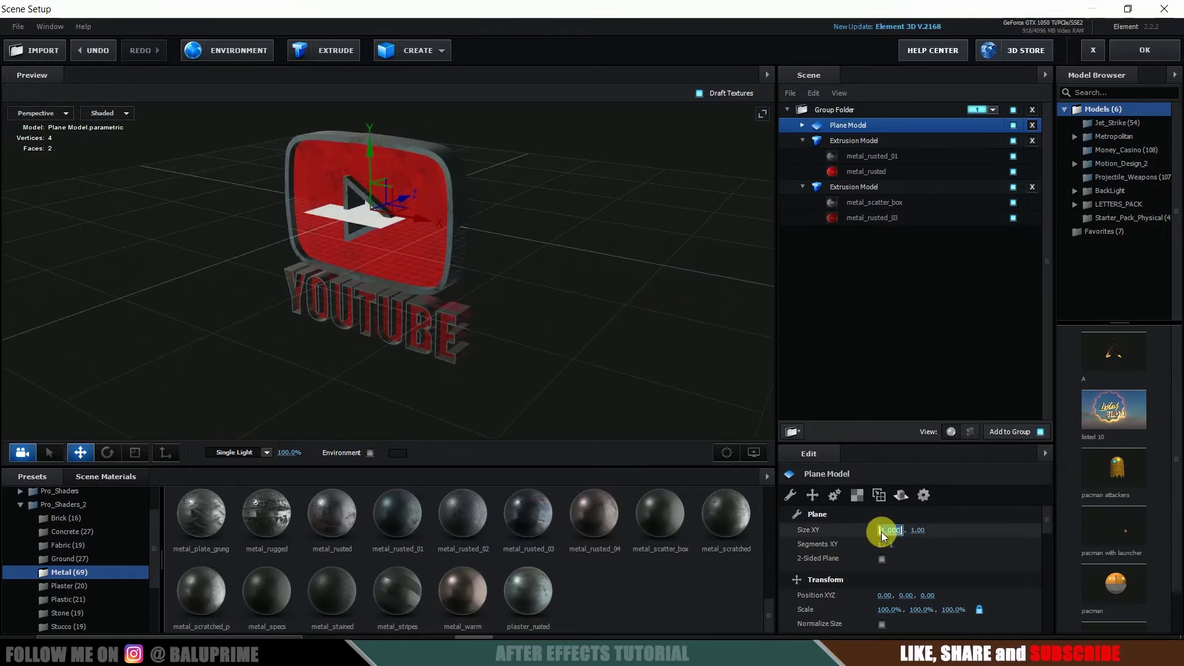
{"action": "type", "text": "50"}
{"action": "key", "text": "Return"}
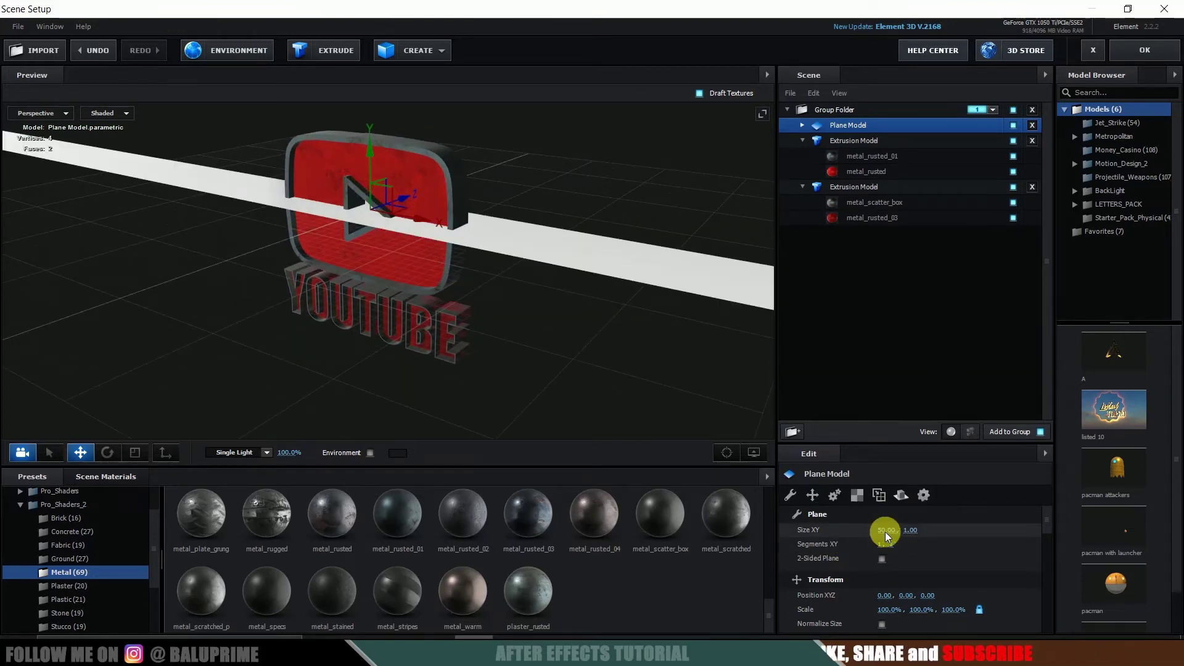
{"action": "left_click", "coordinate": [907, 531]}
{"action": "type", "text": "50"}
{"action": "key", "text": "Return"}
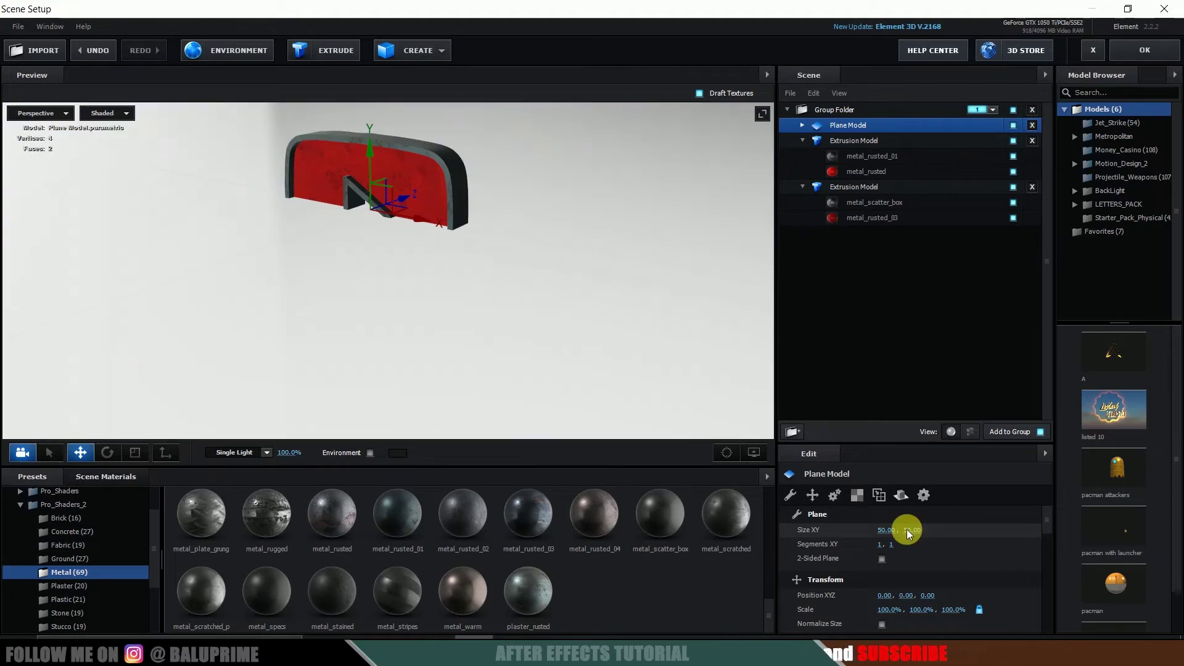
- Set the plane's X orientation to -90° and move it back behind the logo to Z position 0.12
{"action": "scroll", "coordinate": [897, 604], "scroll_direction": "down", "scroll_amount": 1}
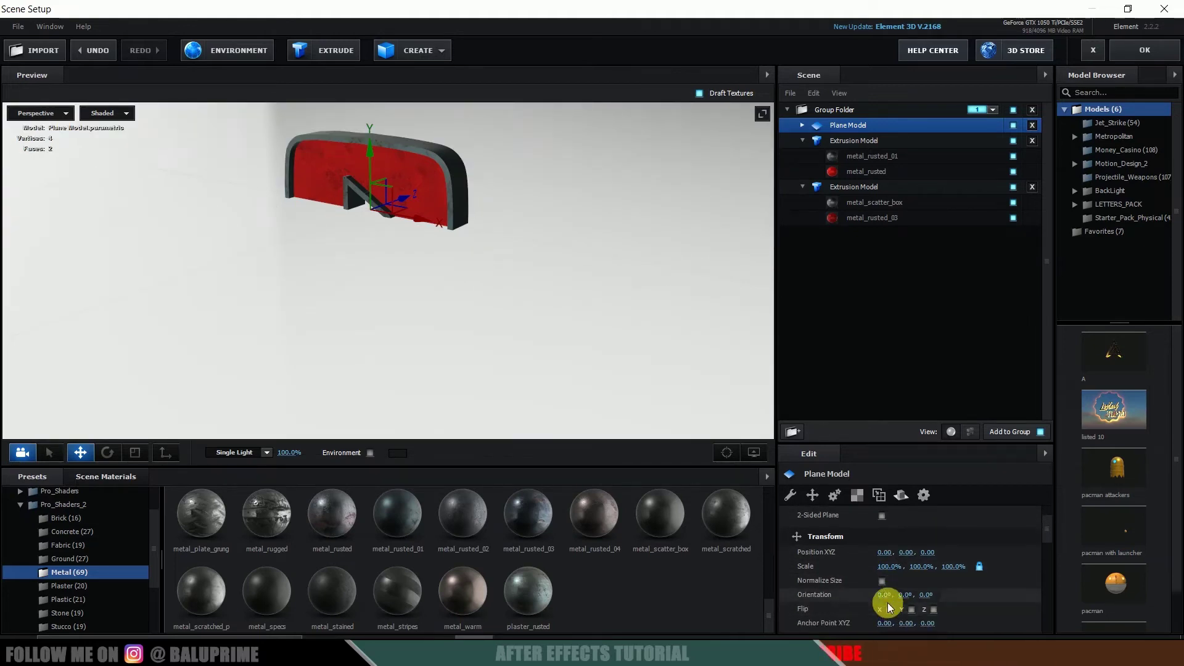
{"action": "left_click_drag", "start_coordinate": [885, 602], "coordinate": [793, 613]}
{"action": "left_click", "coordinate": [889, 595]}
{"action": "type", "text": "-90"}
{"action": "key", "text": "Return"}
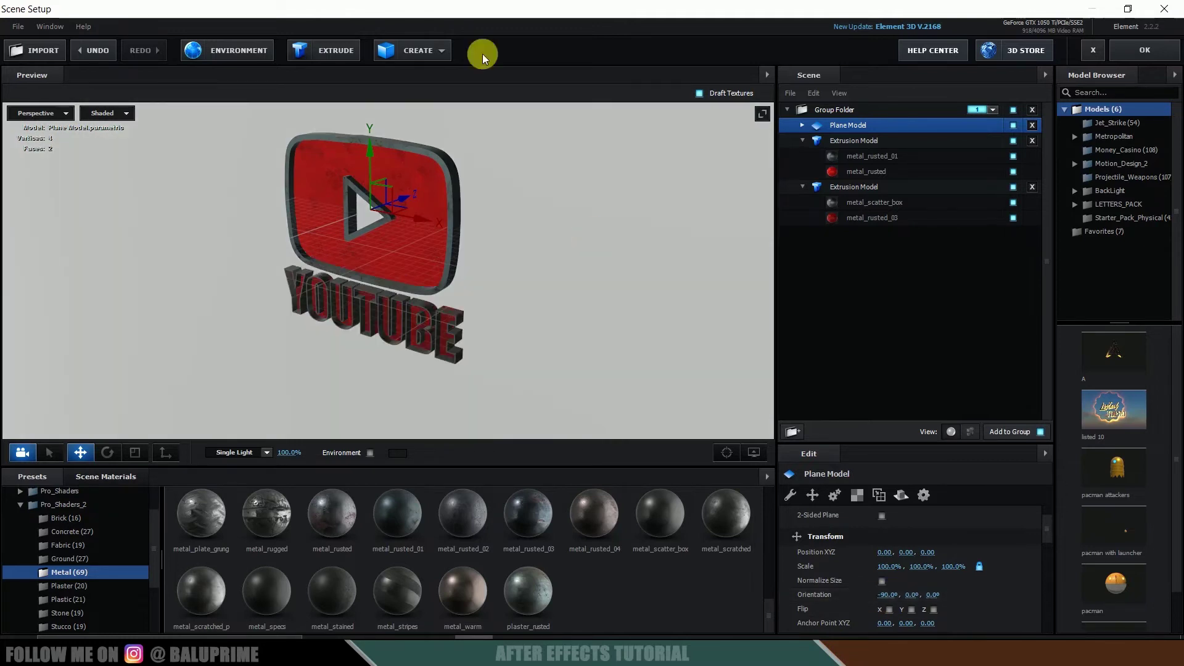
{"action": "left_click_drag", "start_coordinate": [532, 250], "coordinate": [442, 204]}
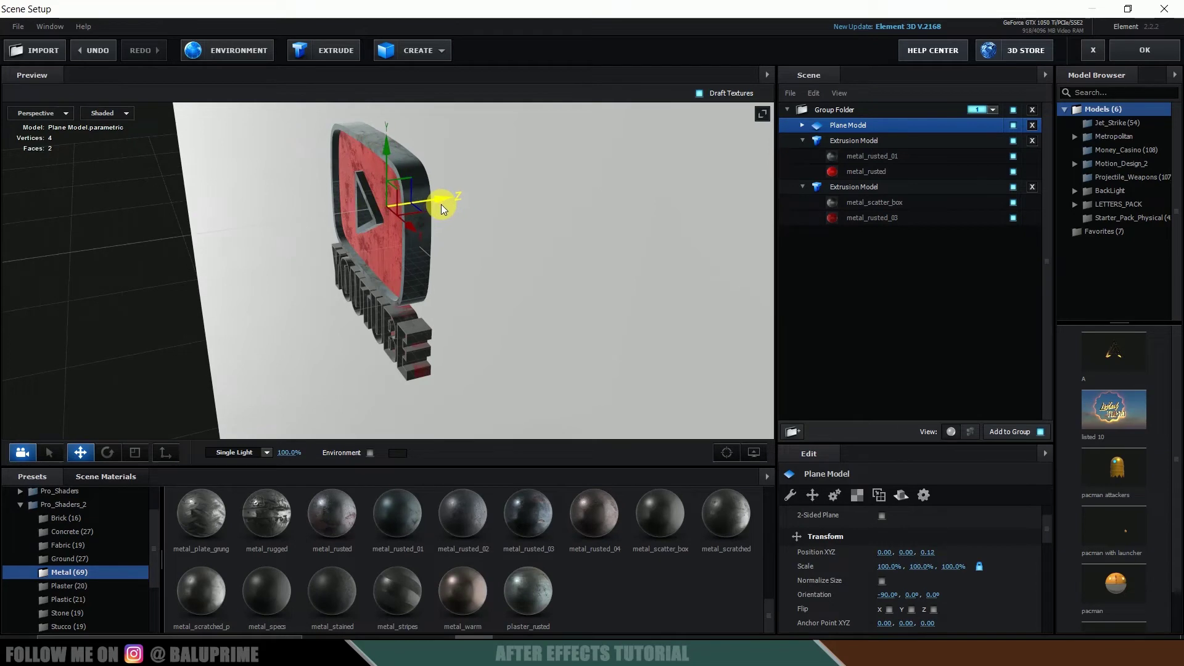
{"action": "left_click_drag", "start_coordinate": [519, 275], "coordinate": [598, 272]}
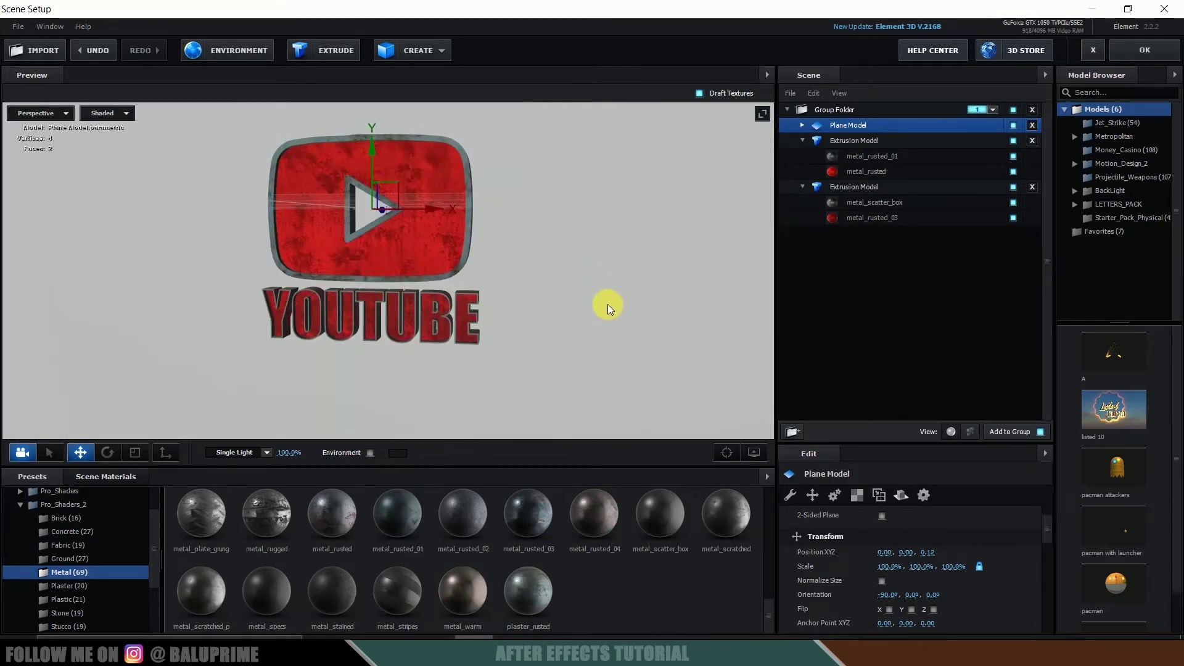
- Apply a light, rust-stained metal preset to the background plane and set its UV Repeat to 5 by 5
{"action": "left_click", "coordinate": [419, 539]}
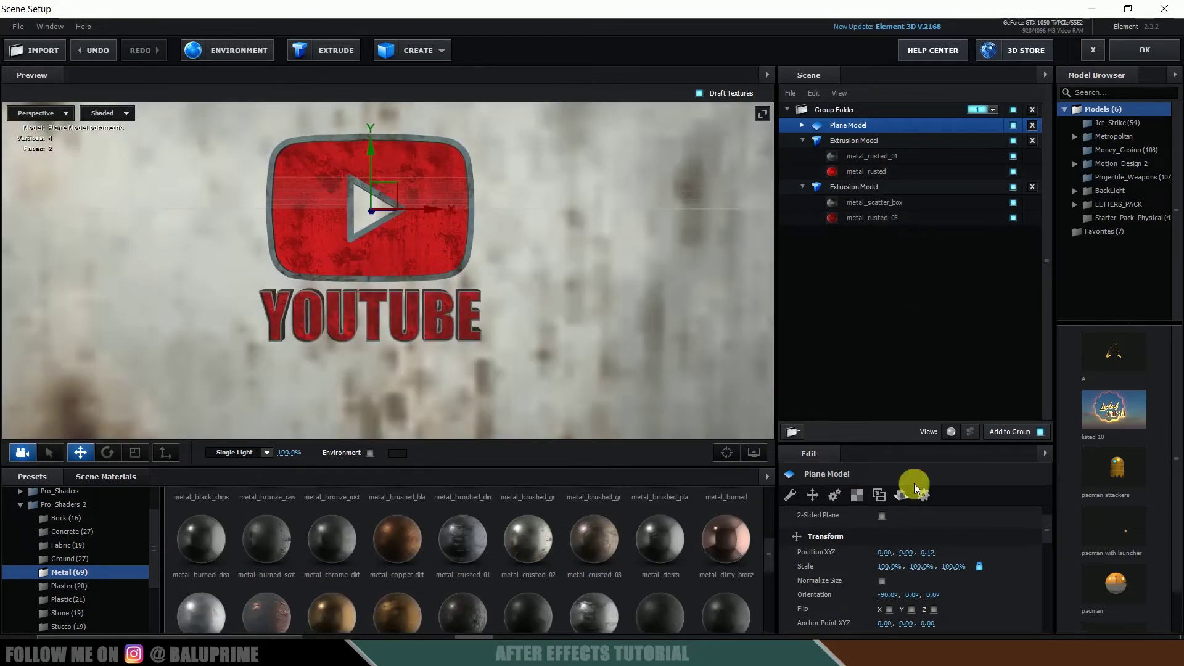
{"action": "left_click", "coordinate": [855, 497]}
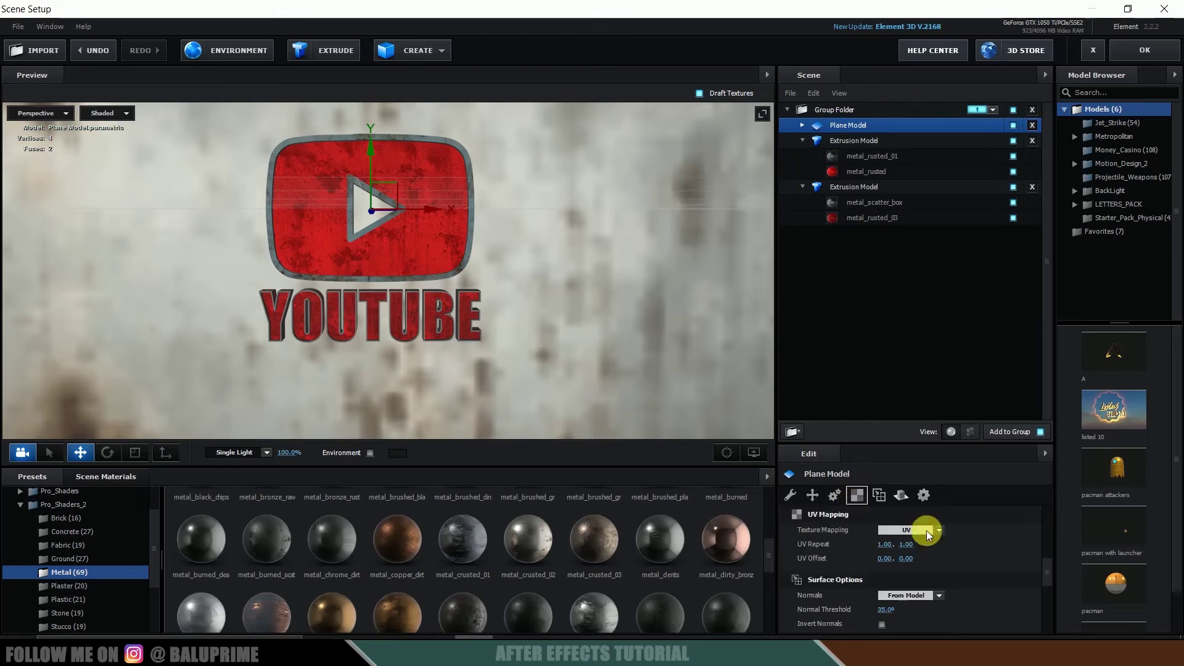
{"action": "left_click", "coordinate": [887, 546]}
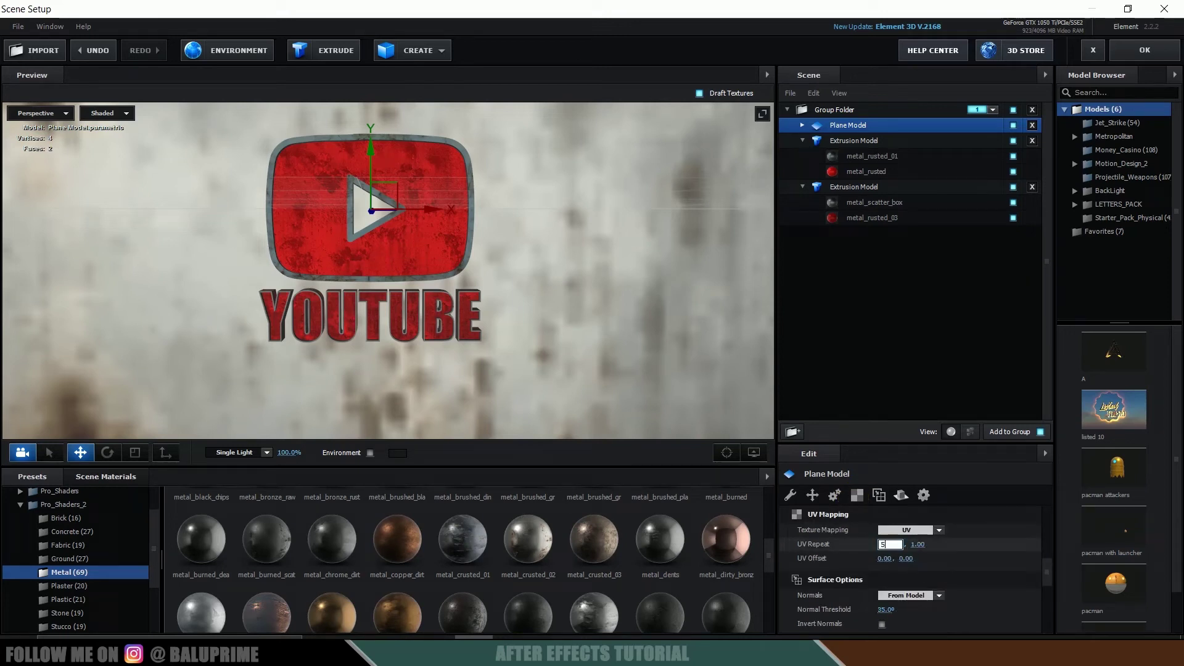
{"action": "key", "text": "Return"}
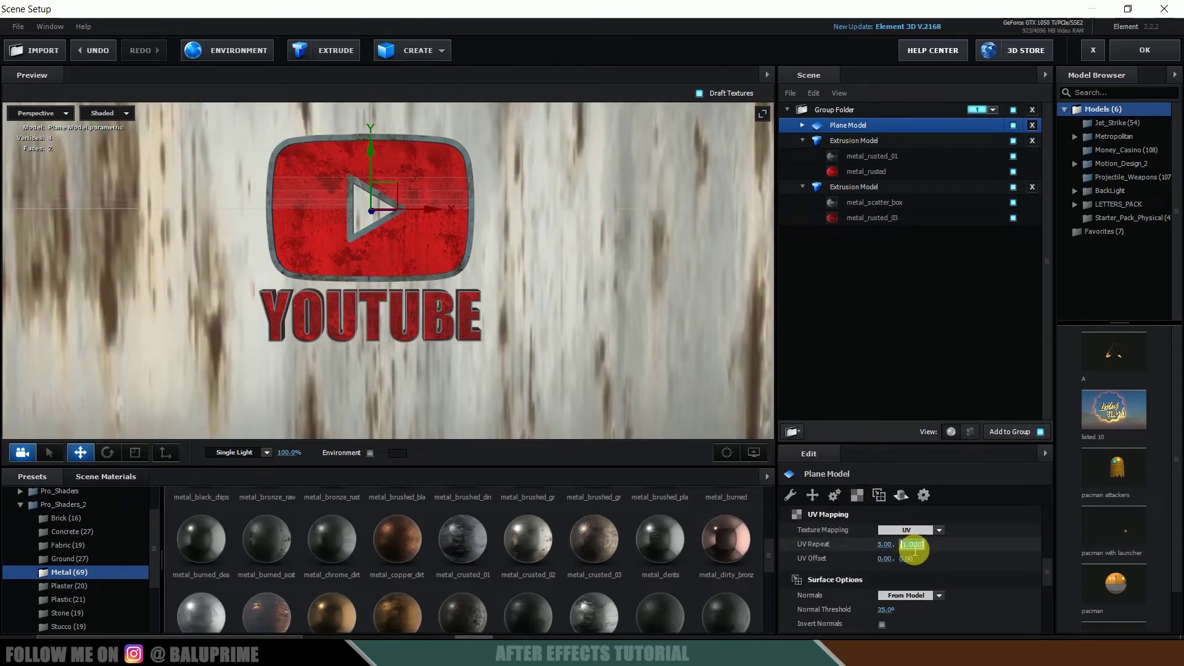
{"action": "type", "text": "5"}
{"action": "key", "text": "Return"}
{"action": "mouse_move", "coordinate": [561, 340]}
{"action": "left_mouse_down"}
{"action": "mouse_move", "coordinate": [569, 298]}
{"action": "mouse_move", "coordinate": [540, 335]}
{"action": "mouse_move", "coordinate": [553, 334]}
{"action": "left_mouse_up"}
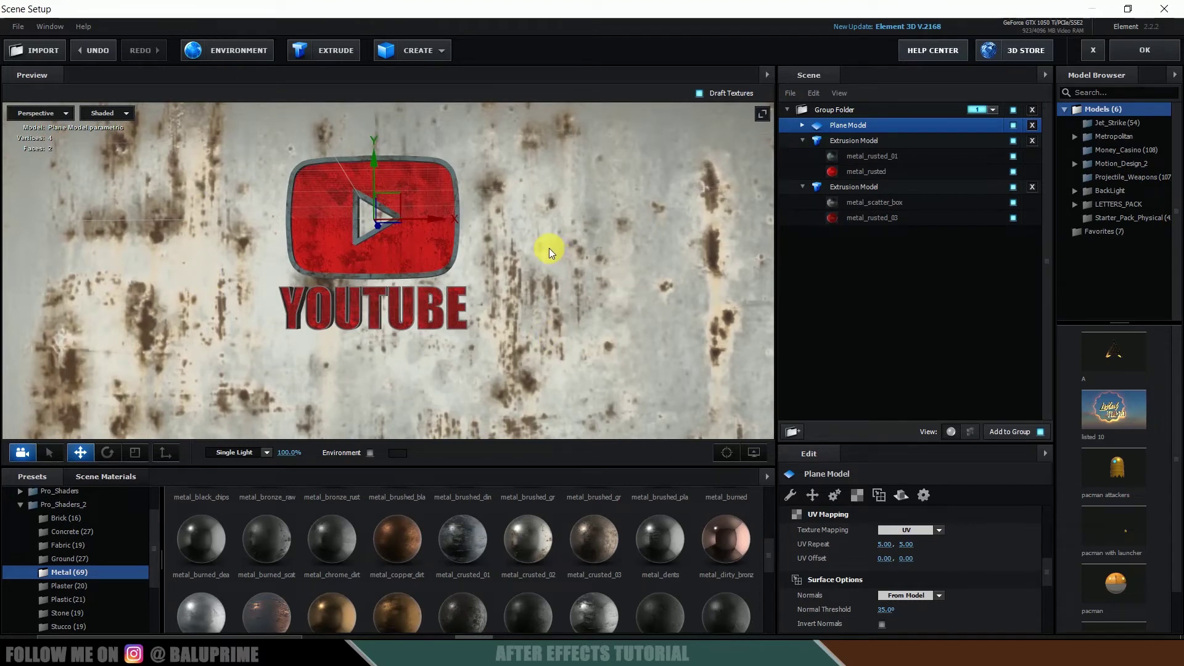
{"action": "left_click_drag", "start_coordinate": [549, 248], "coordinate": [550, 250]}
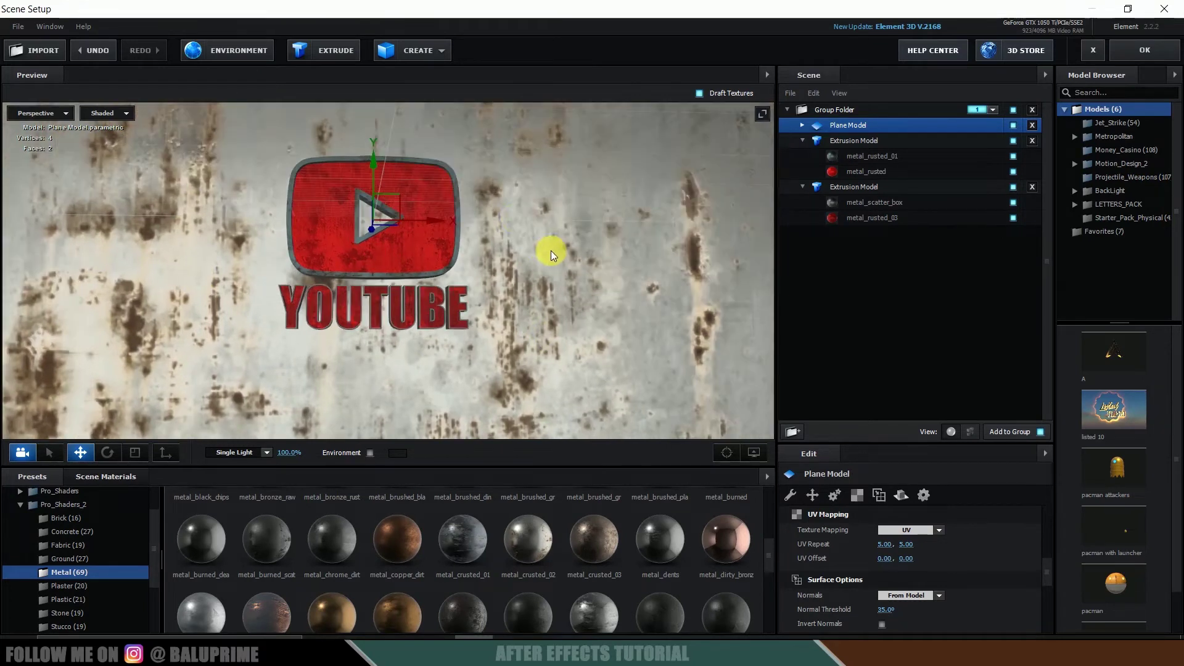
- Replace the environment map with Basic_2K_15.dds from the Basic_2K folder and apply the scene setup
{"action": "left_click", "coordinate": [227, 56]}
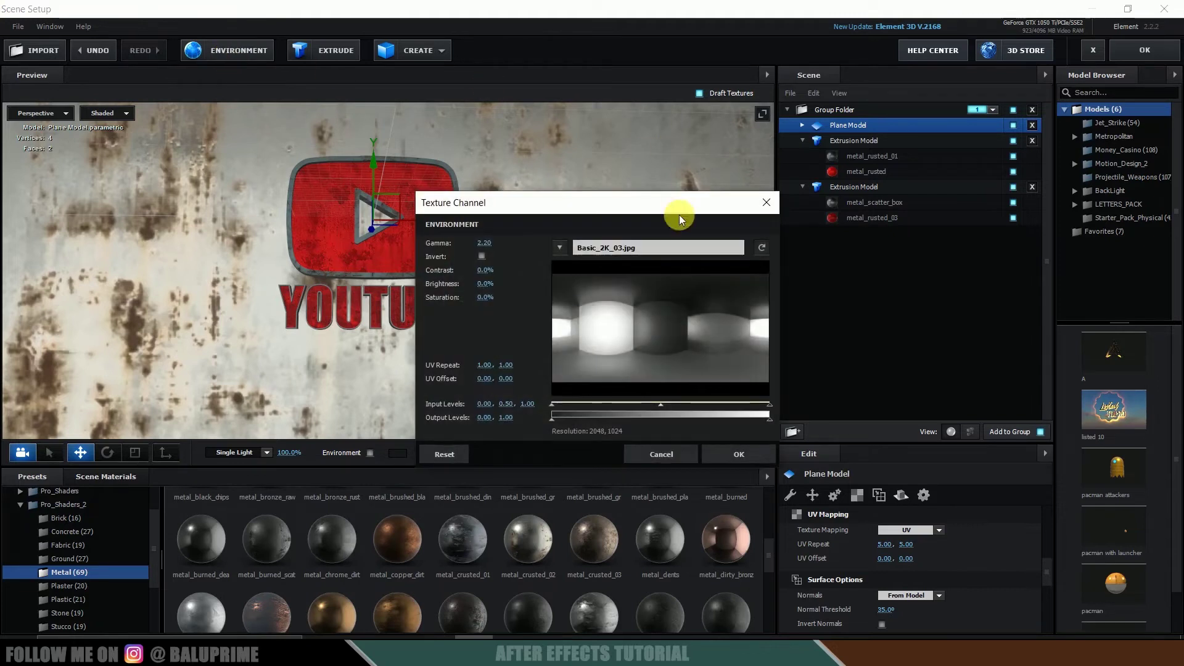
{"action": "left_click", "coordinate": [641, 248]}
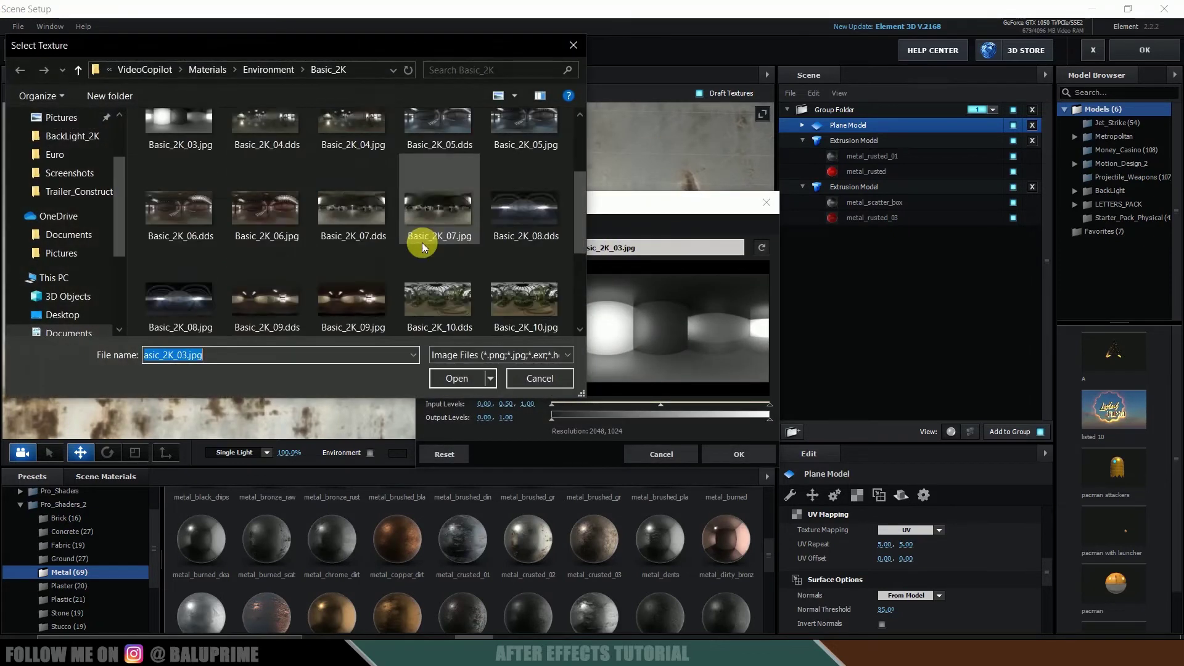
{"action": "scroll", "coordinate": [421, 243], "scroll_direction": "down", "scroll_amount": 2}
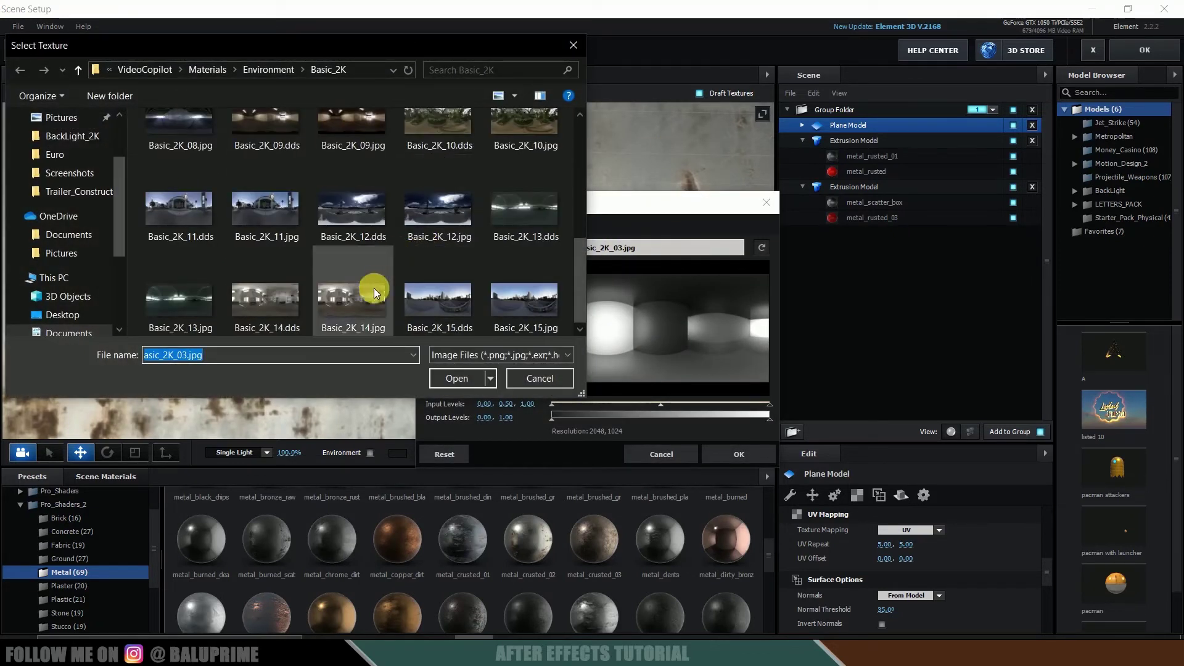
{"action": "left_click", "coordinate": [417, 298]}
{"action": "left_click", "coordinate": [459, 378]}
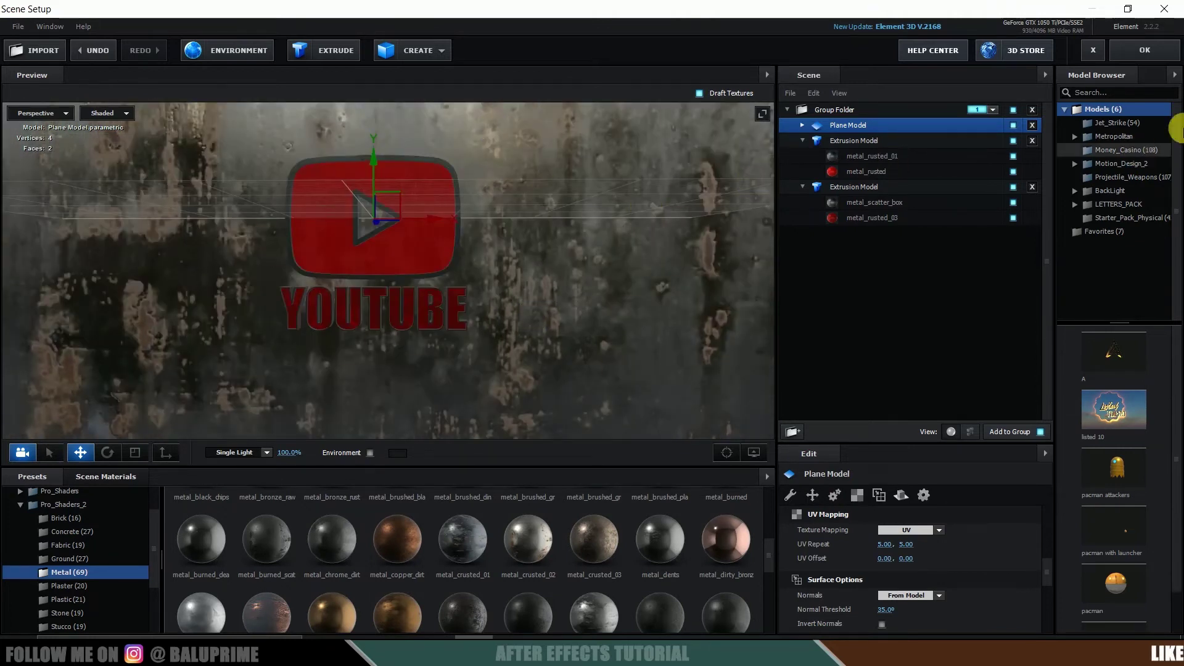
{"action": "left_click", "coordinate": [1145, 50]}
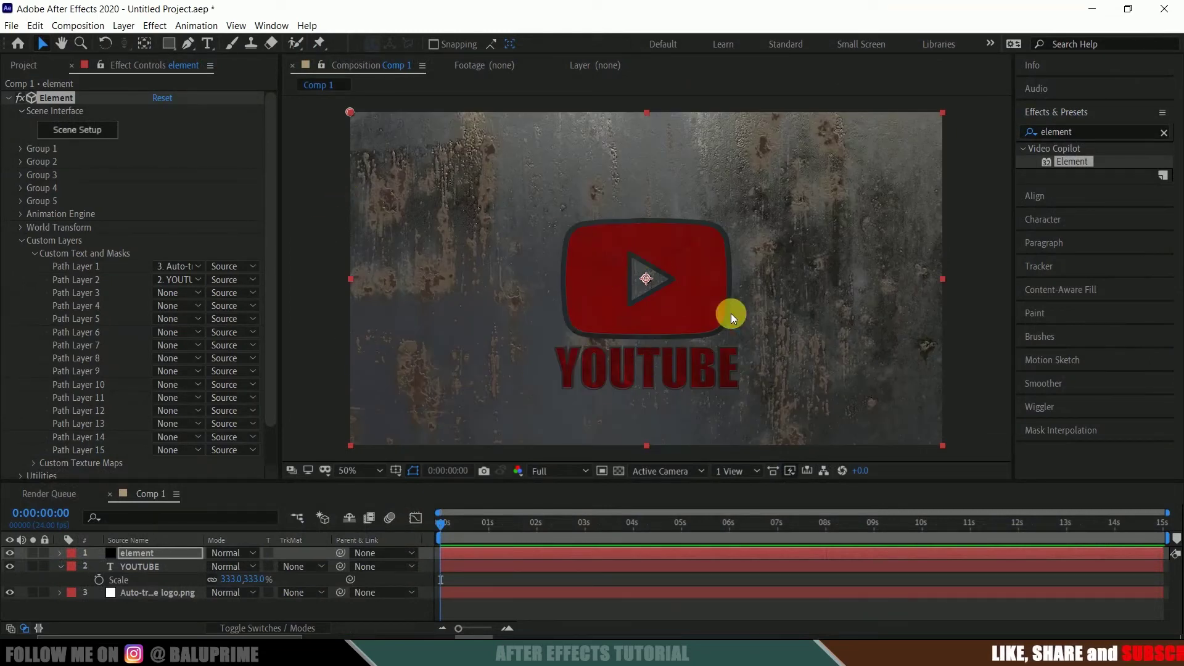
- Hide the YOUTUBE text and auto-traced logo layers, and add a two-node camera with the 50mm preset
{"action": "left_click", "coordinate": [10, 592]}
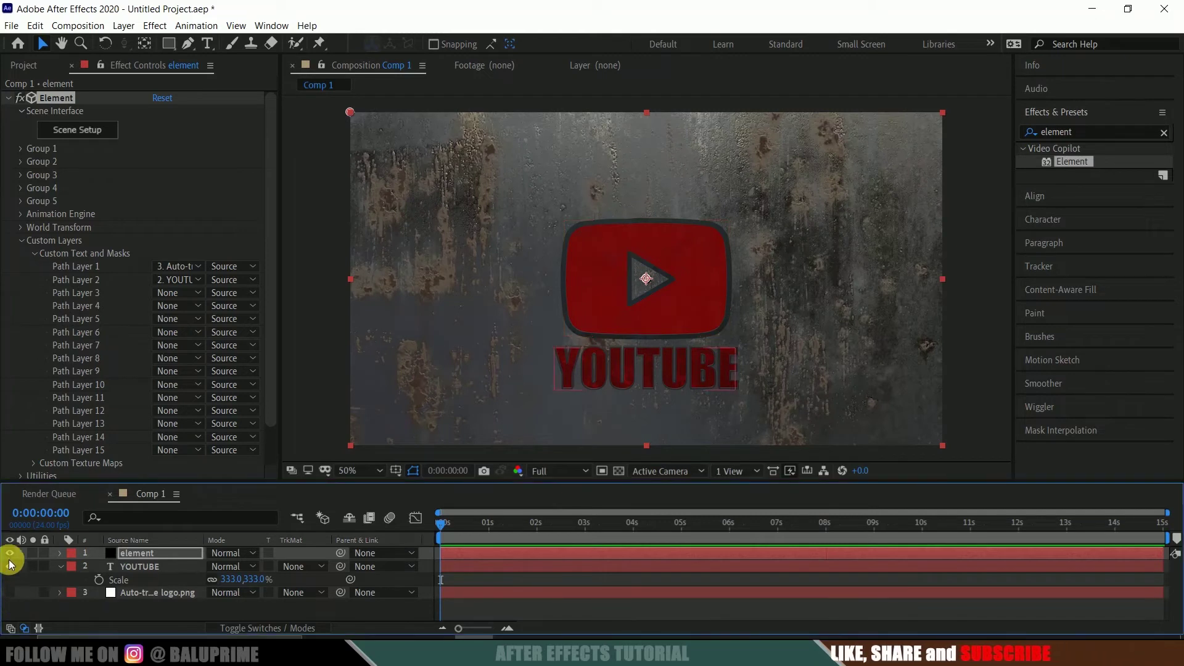
{"action": "left_click", "coordinate": [10, 566]}
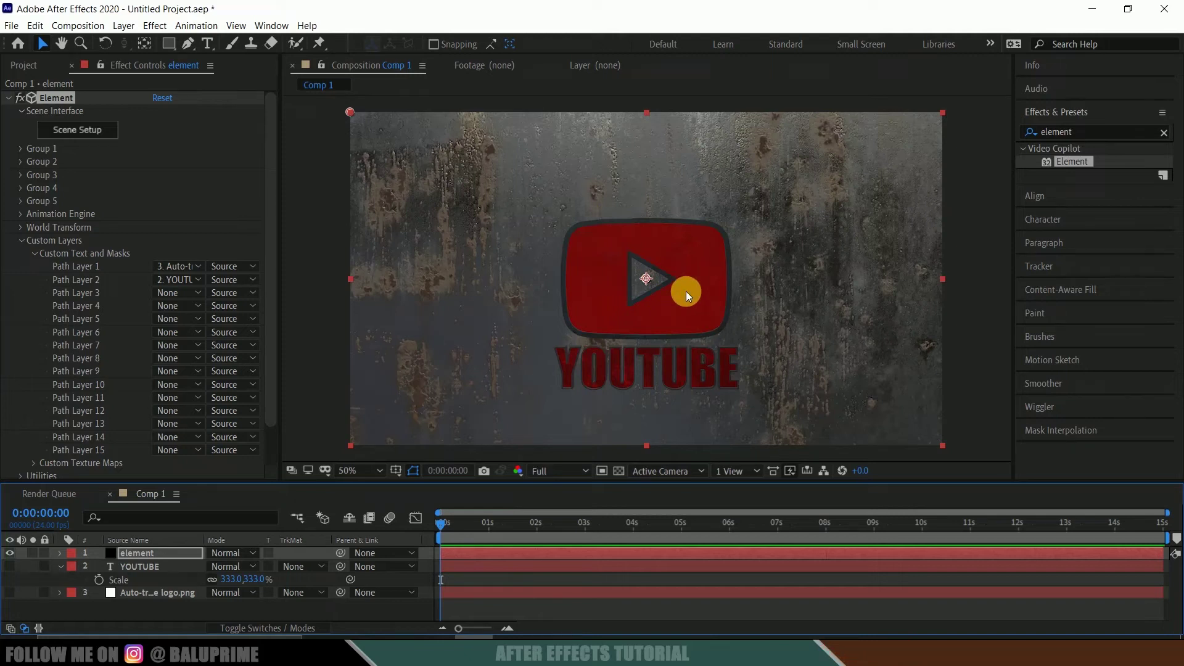
{"action": "left_click", "coordinate": [124, 29]}
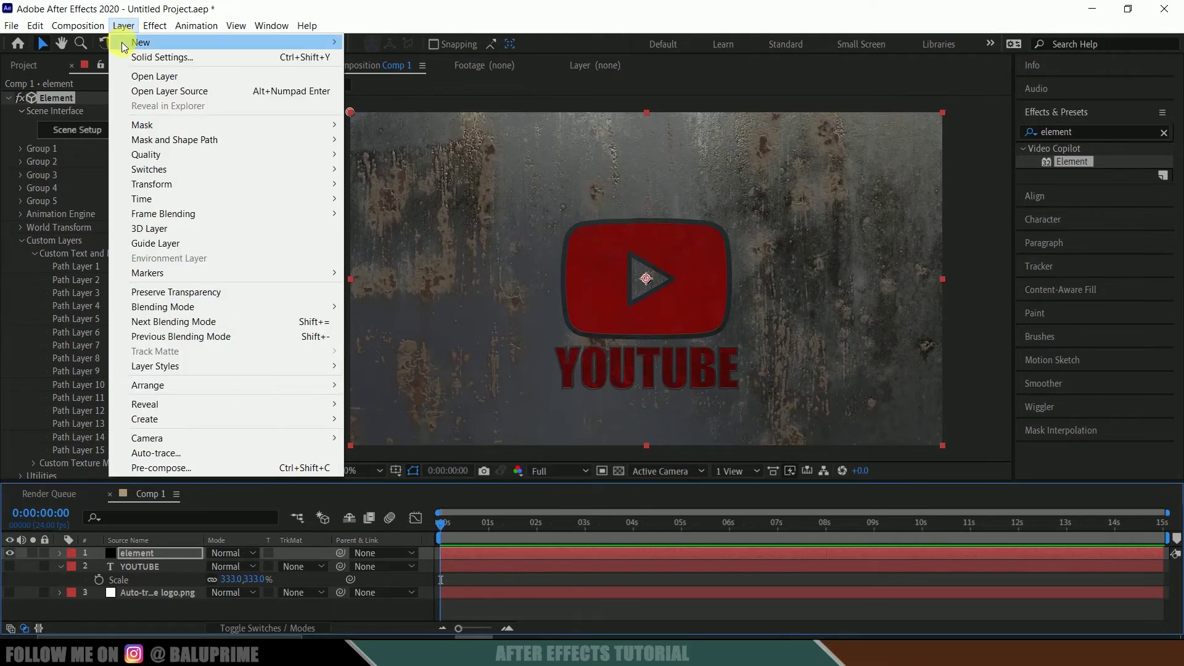
{"action": "mouse_move", "coordinate": [146, 39]}
{"action": "left_click", "coordinate": [428, 82]}
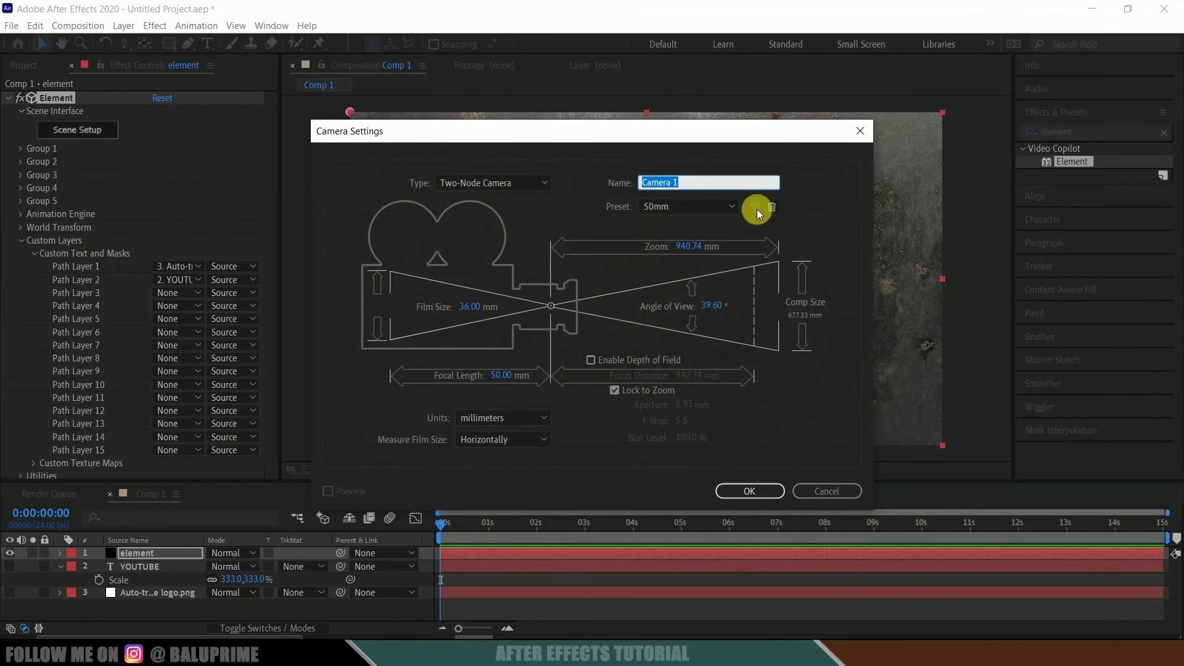
{"action": "left_click", "coordinate": [751, 491]}
- Import audio.mp3 from the epic folder and place it as the uppermost layer of Comp 1
{"action": "left_click", "coordinate": [68, 367]}
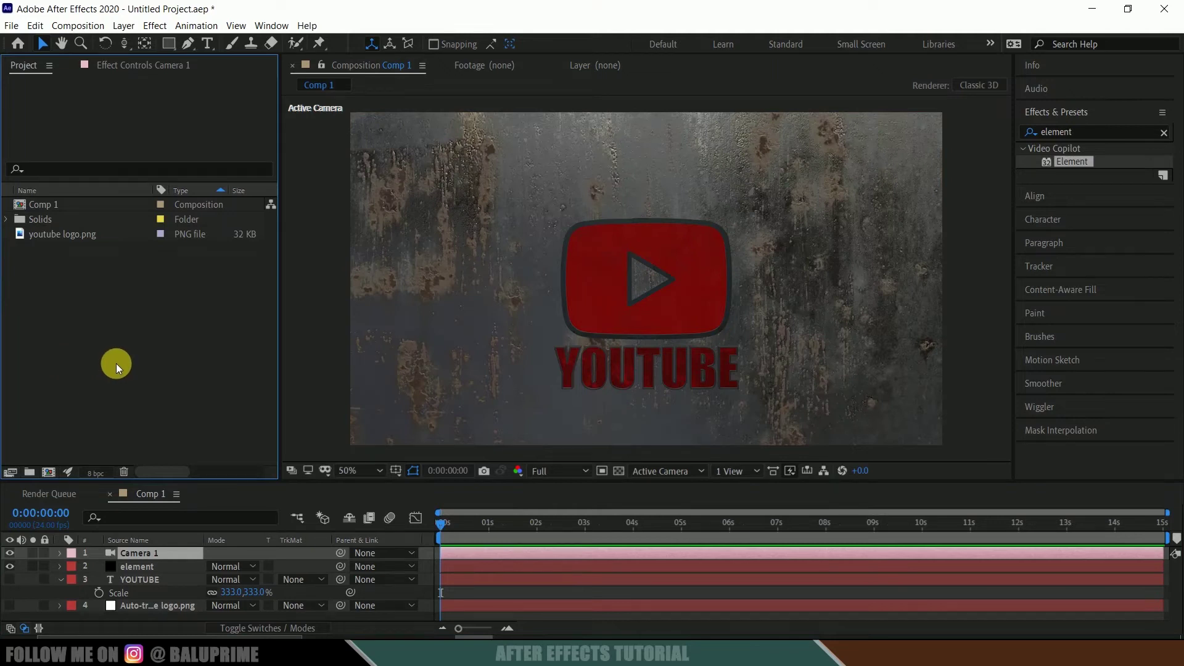
{"action": "left_click", "coordinate": [404, 650]}
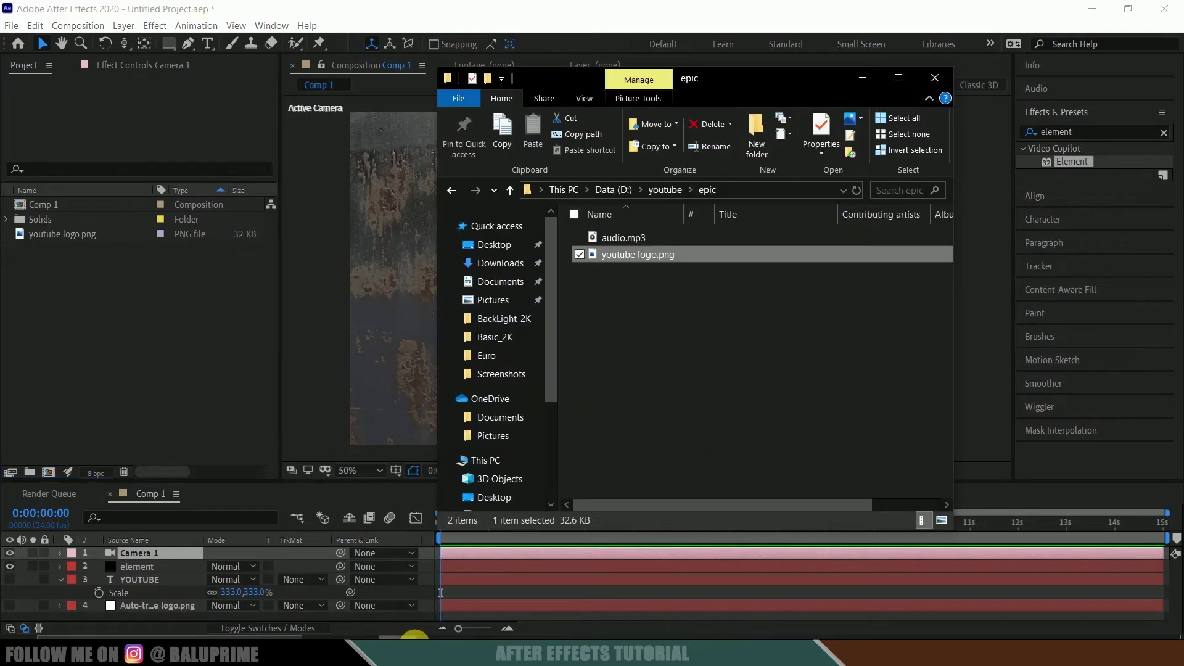
{"action": "left_click", "coordinate": [634, 240]}
{"action": "left_click_drag", "start_coordinate": [633, 240], "coordinate": [146, 375]}
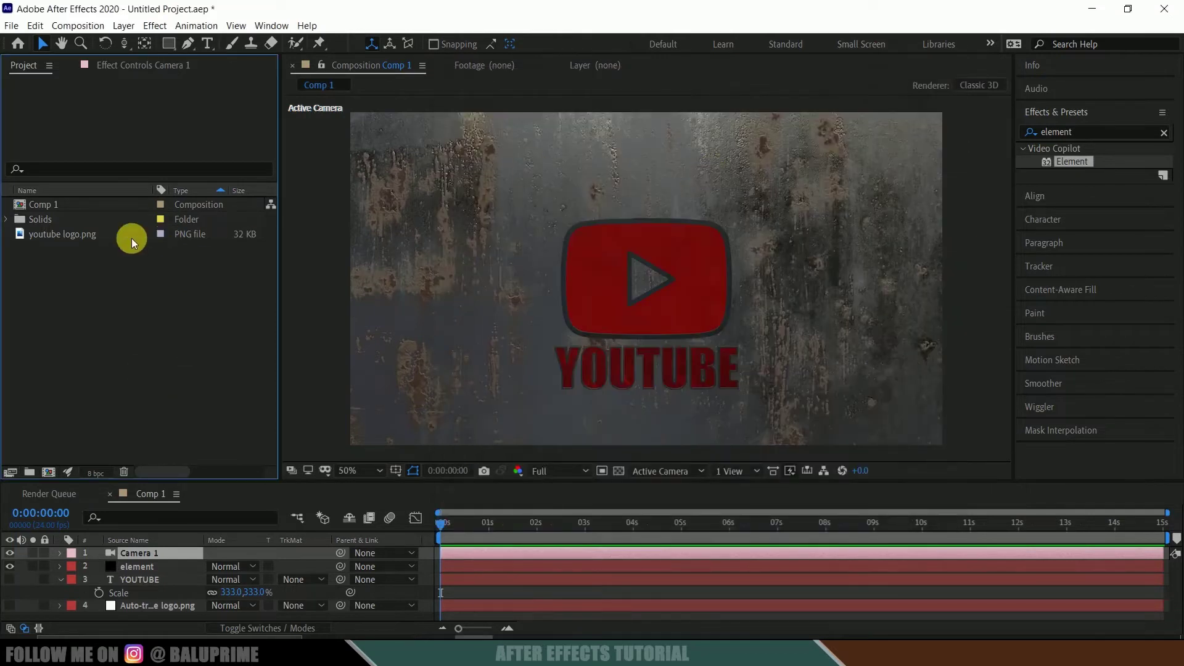
{"action": "left_click_drag", "start_coordinate": [47, 202], "coordinate": [134, 554]}
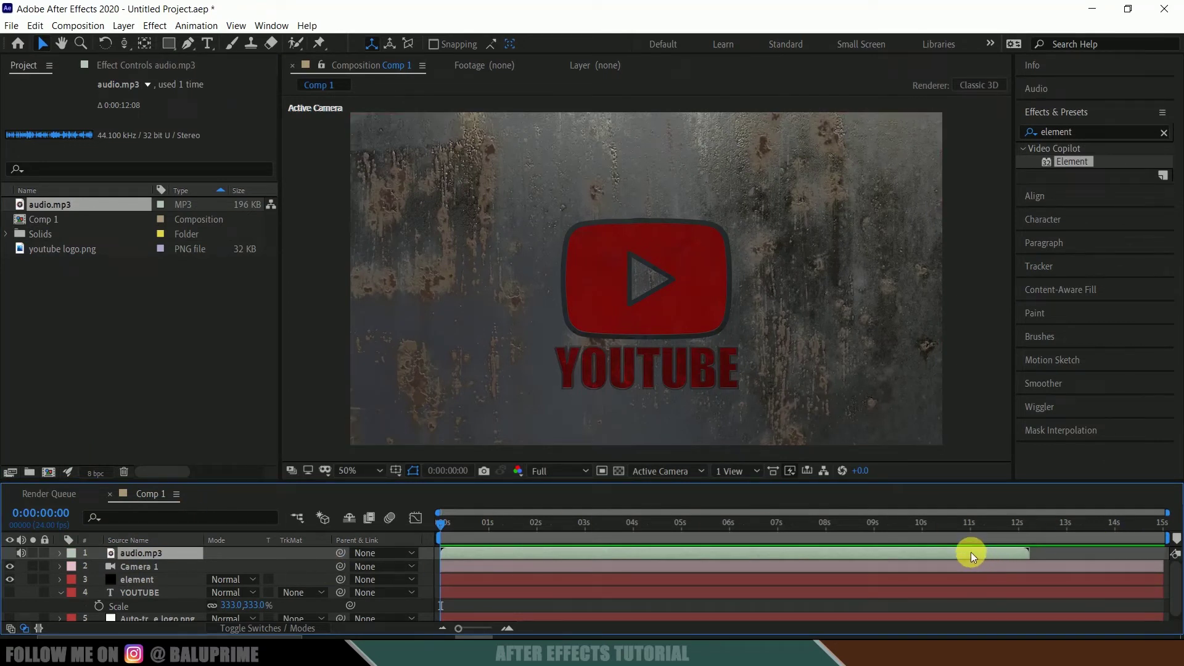
- End the work area at the end of the audio, trim the composition to it and lock the audio layer
{"action": "key", "text": "o"}
{"action": "key", "text": "n"}
{"action": "right_click", "coordinate": [937, 538]}
{"action": "left_click", "coordinate": [992, 574]}
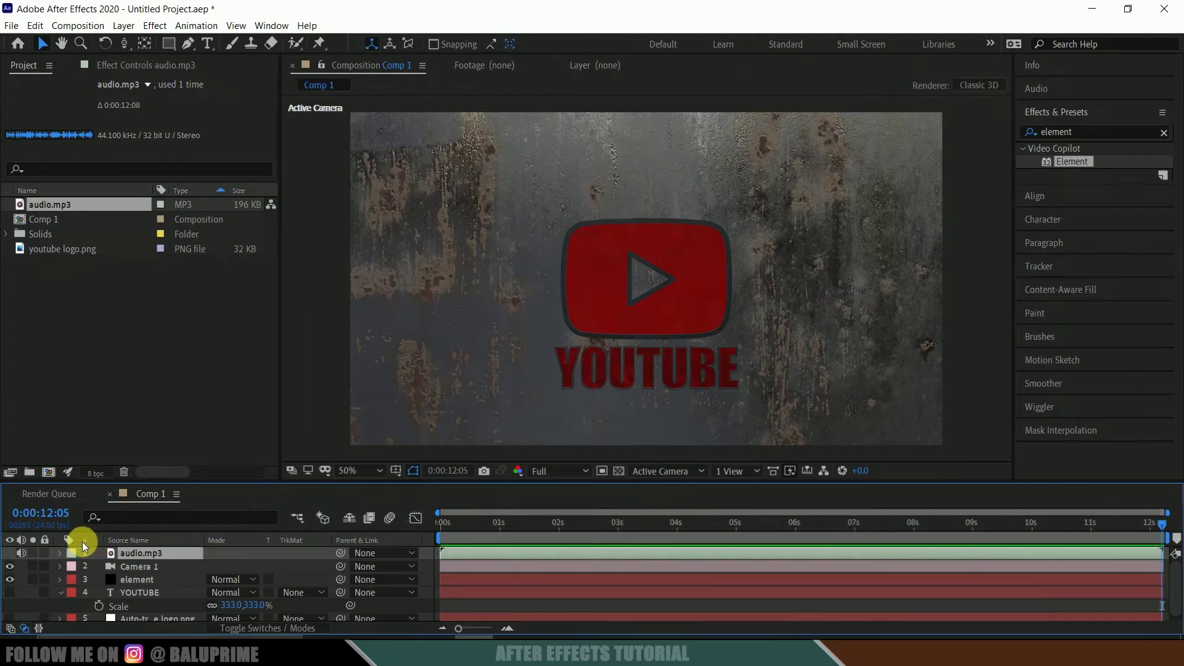
{"action": "left_click", "coordinate": [45, 553]}
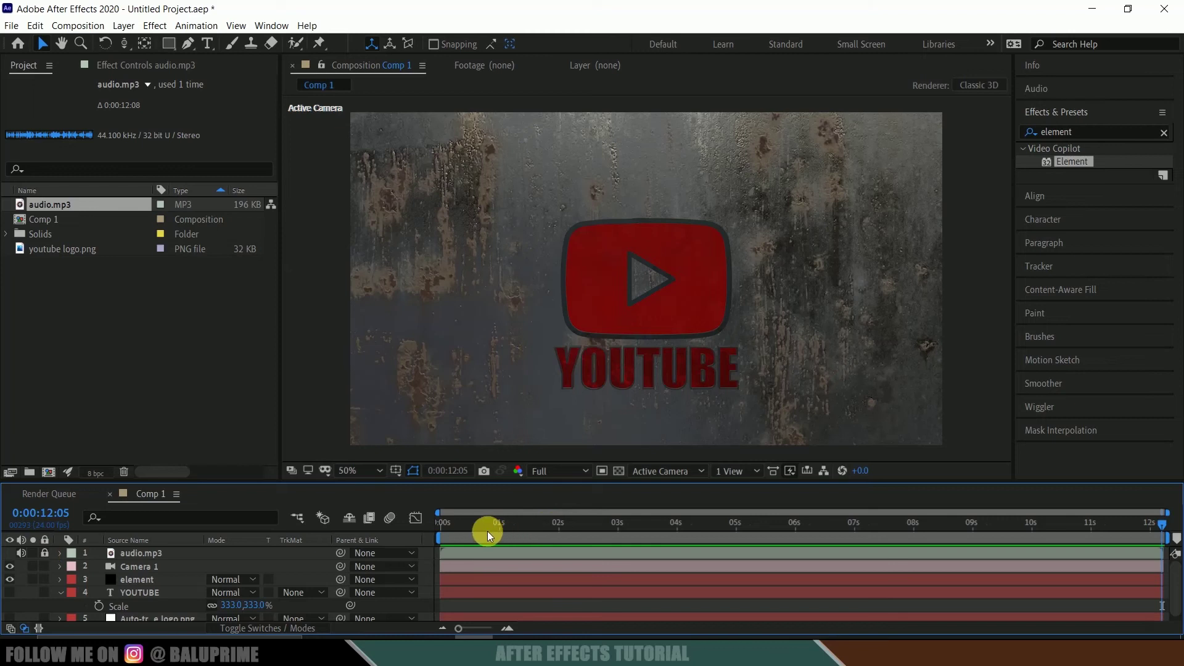
- Set the preview resolution to Quarter and play back the composition
{"action": "left_click", "coordinate": [543, 472]}
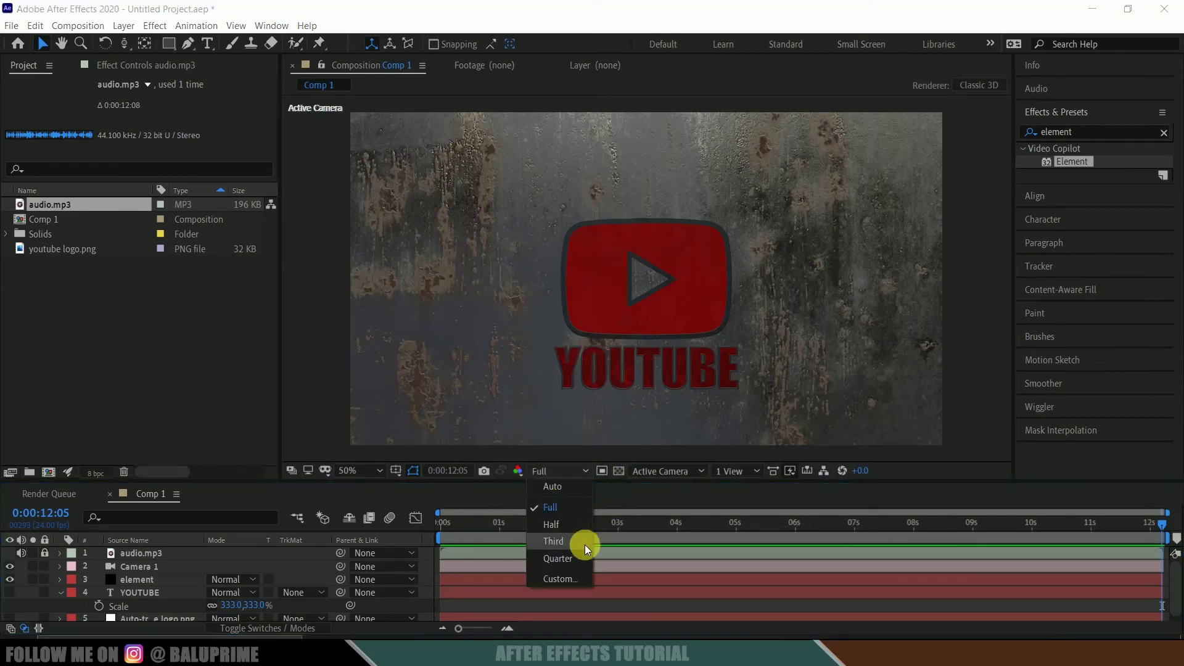
{"action": "left_click", "coordinate": [573, 557]}
{"action": "key", "text": "space"}
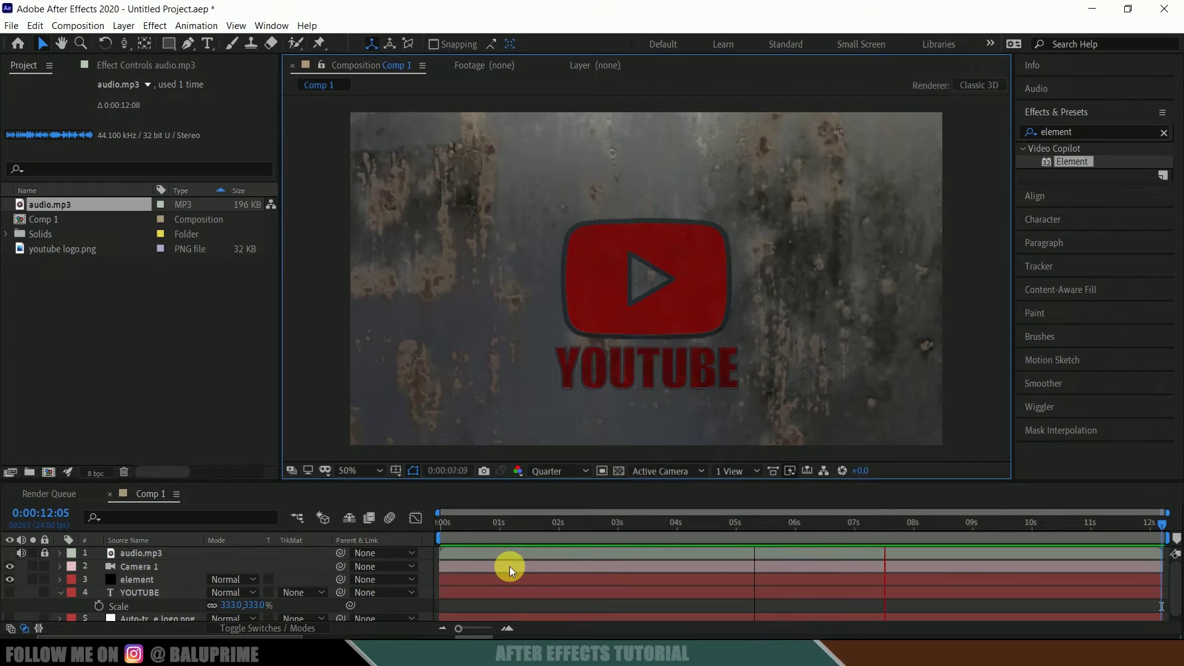
- Play the composition from the start to 0:00:03:14 and split the Camera 1 layer there
{"action": "left_click_drag", "start_coordinate": [473, 535], "coordinate": [442, 534]}
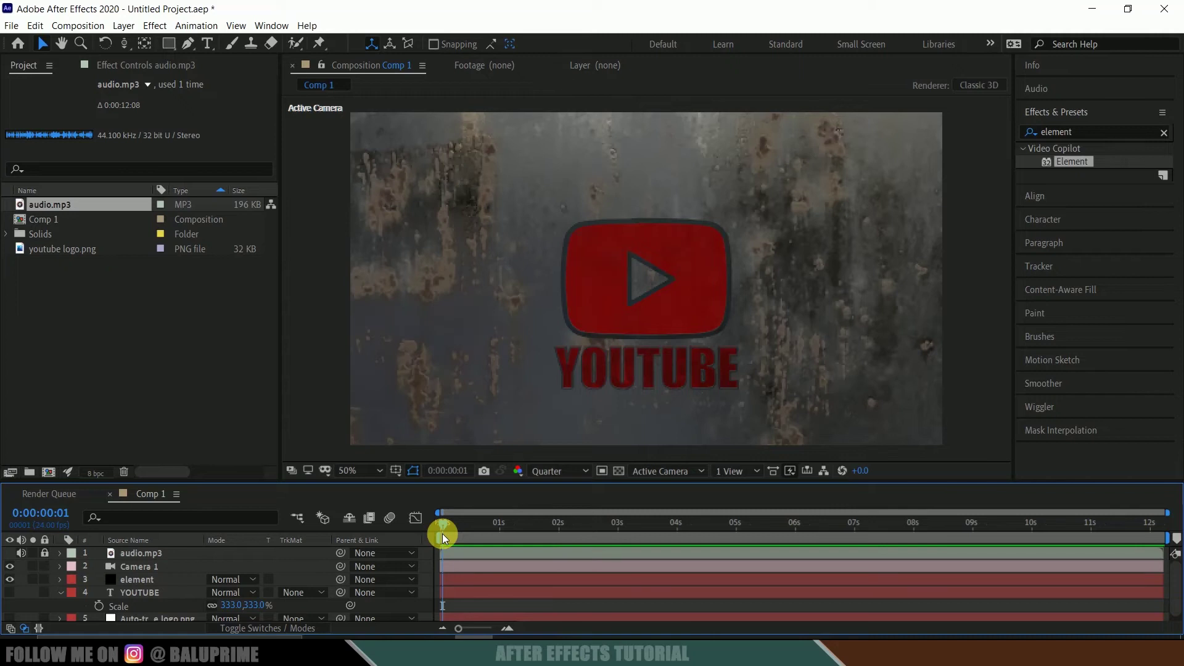
{"action": "key", "text": "space"}
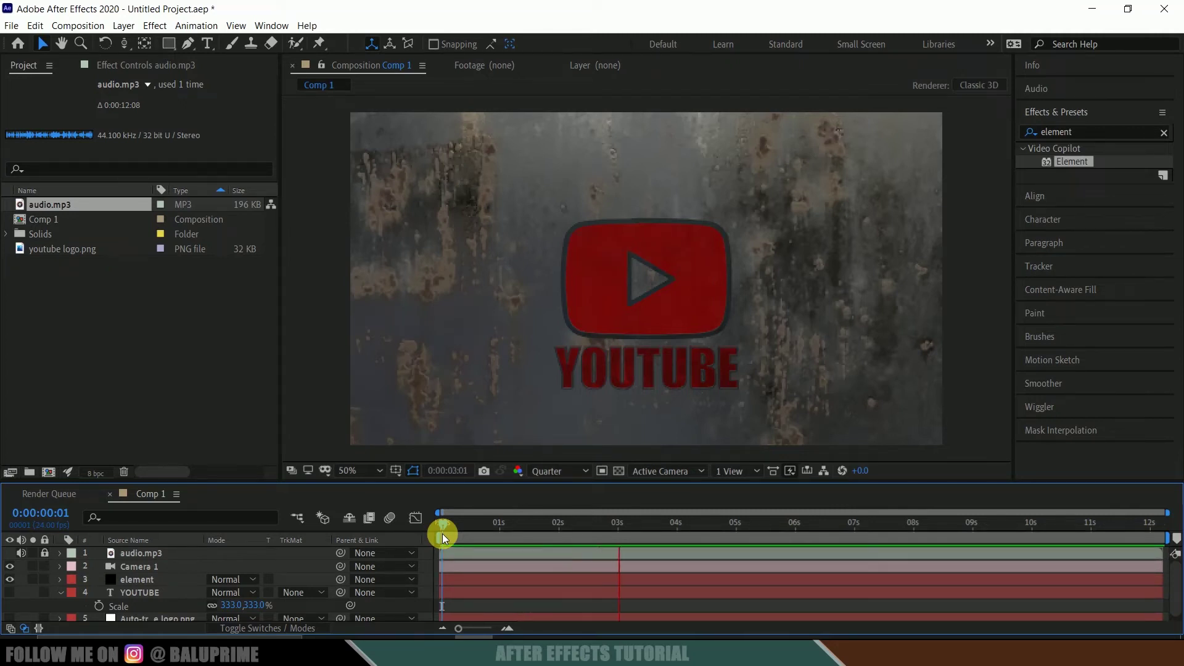
{"action": "key", "text": "space"}
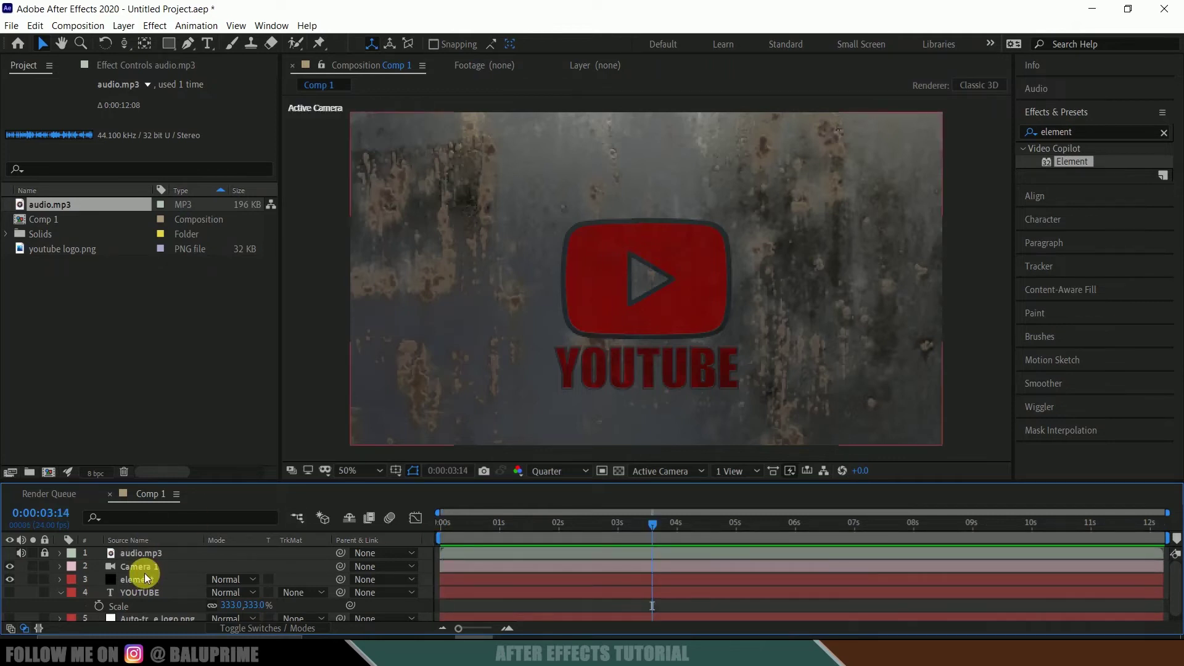
{"action": "left_click", "coordinate": [146, 566]}
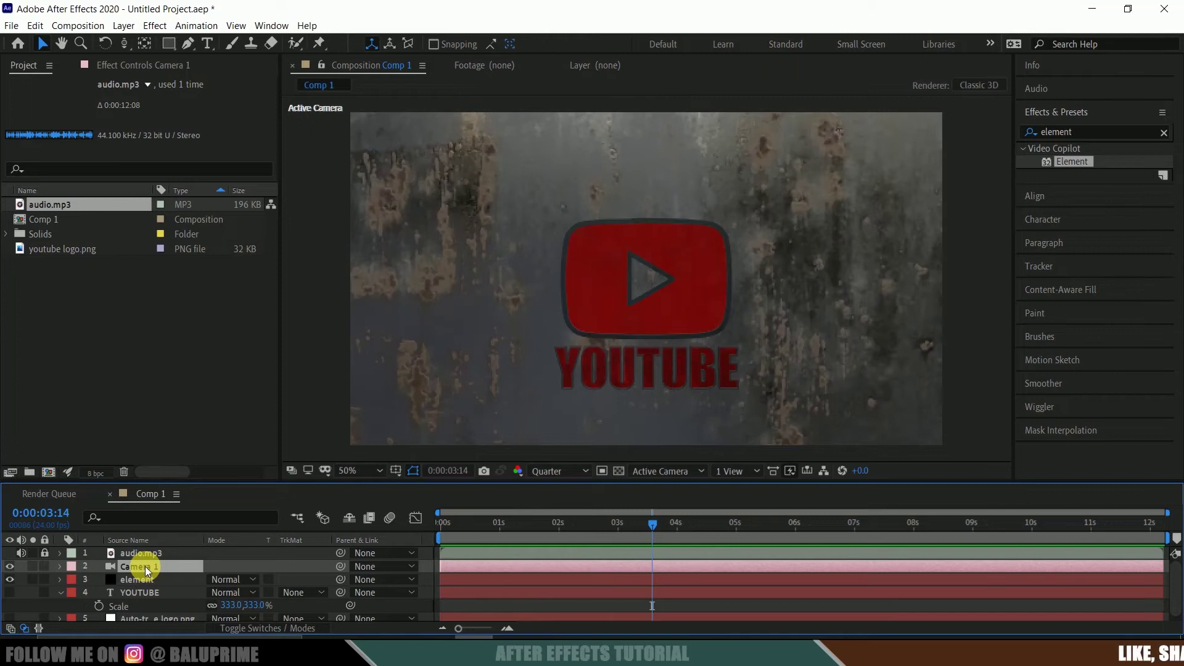
{"action": "left_click", "coordinate": [35, 25]}
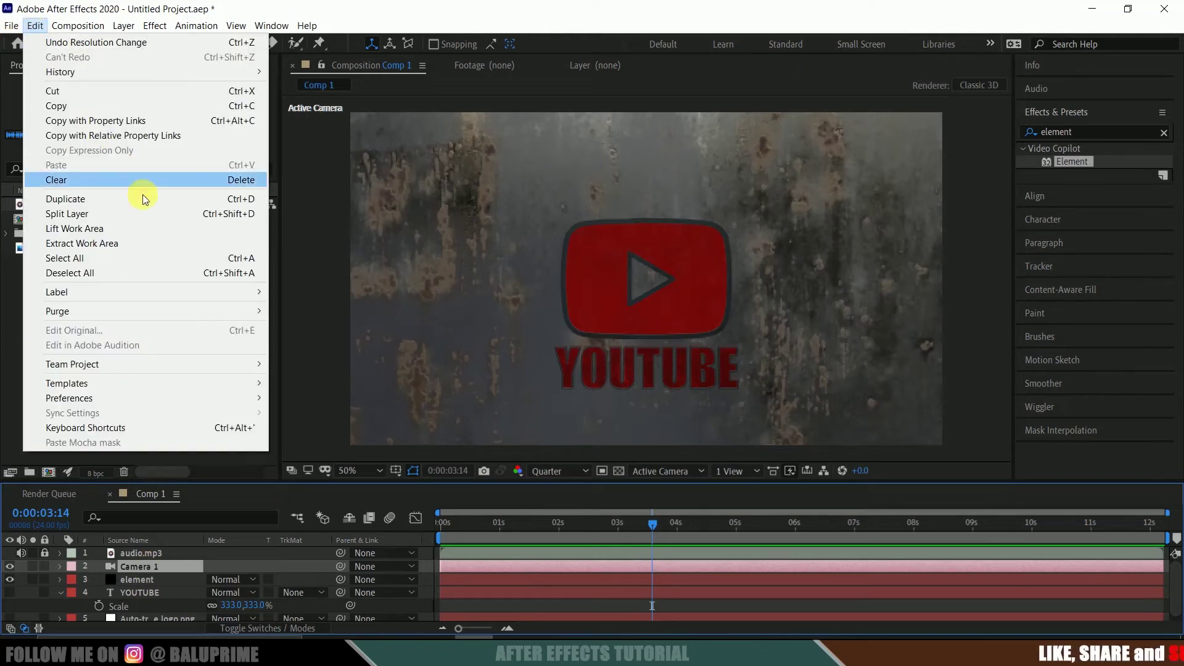
{"action": "left_click", "coordinate": [142, 213]}
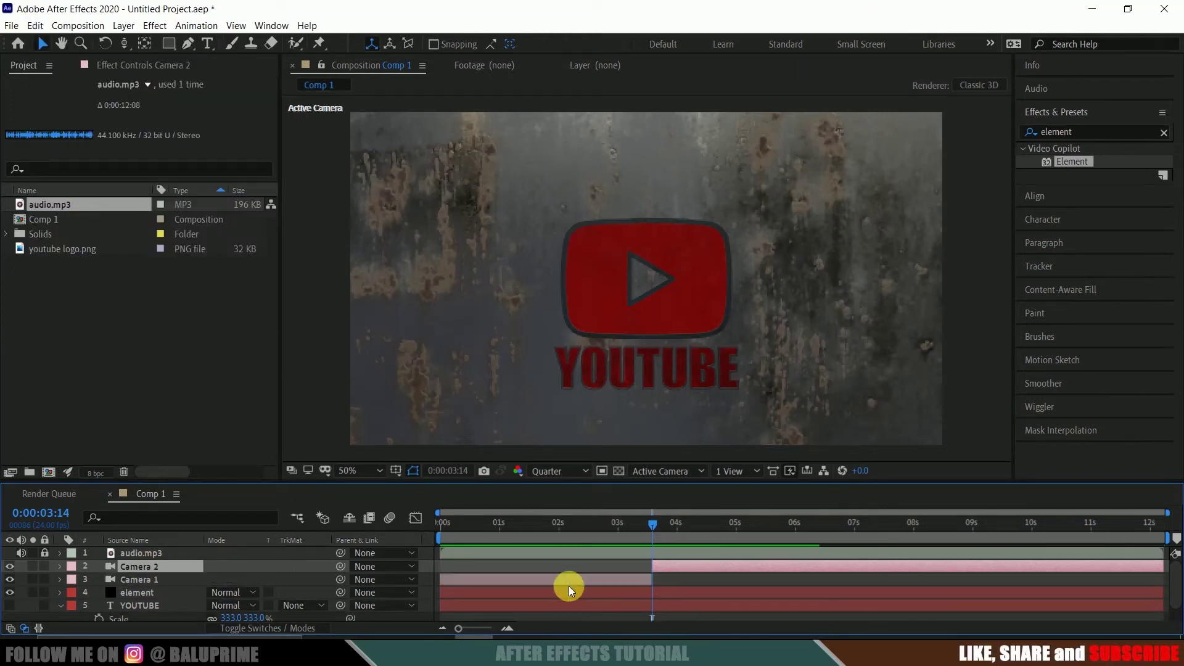
{"action": "left_click", "coordinate": [494, 580]}
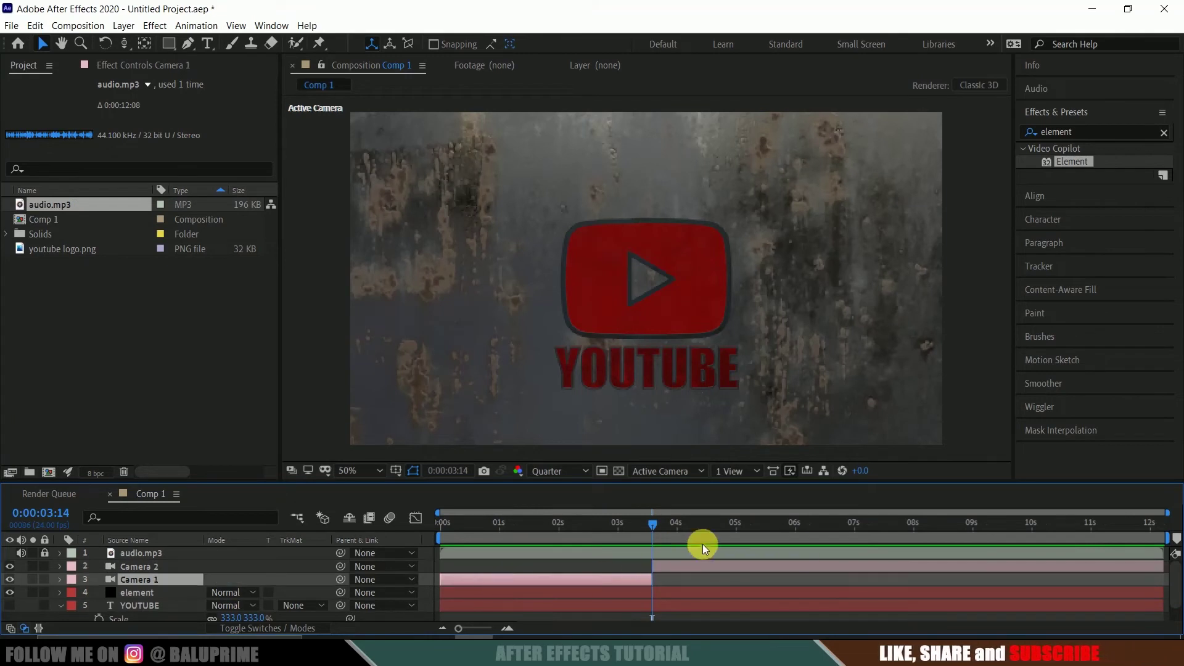
- Play on to 0:00:07:17 and split the second camera layer at that time
{"action": "key", "text": "space"}
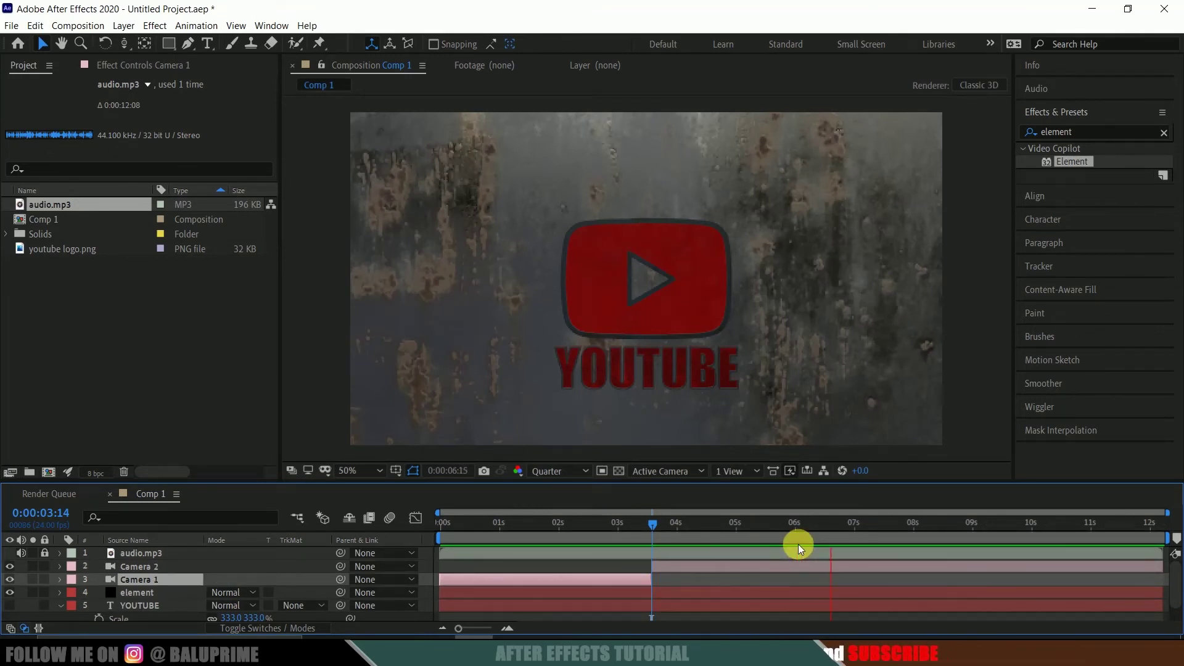
{"action": "key", "text": "space"}
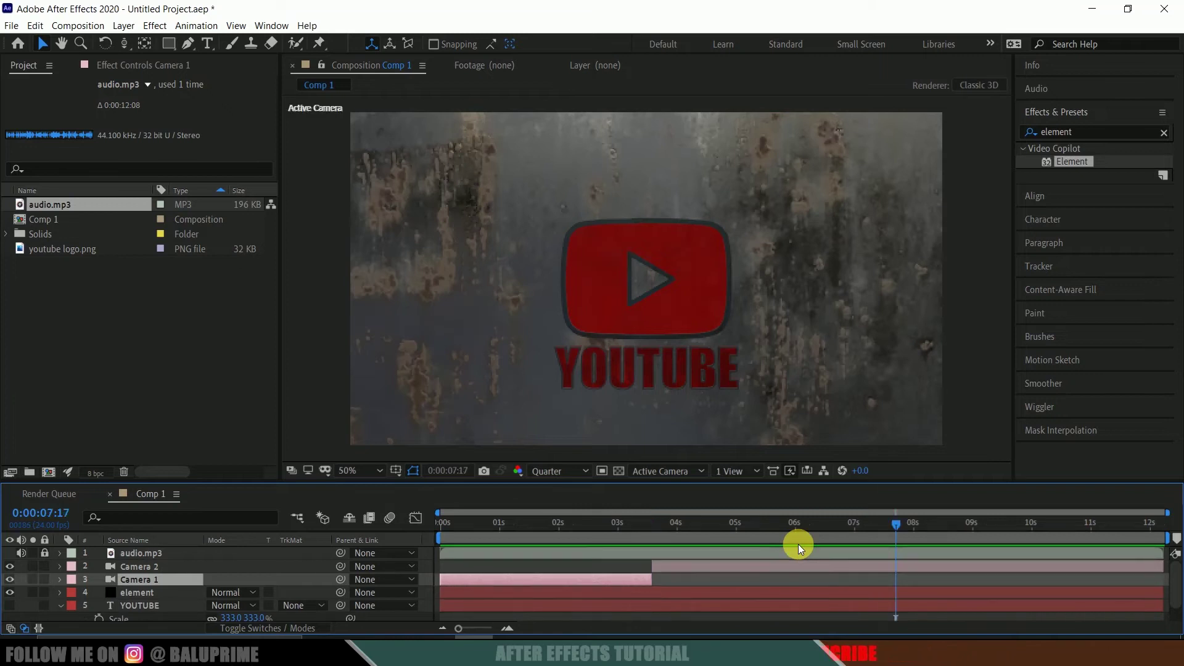
{"action": "left_click", "coordinate": [735, 566]}
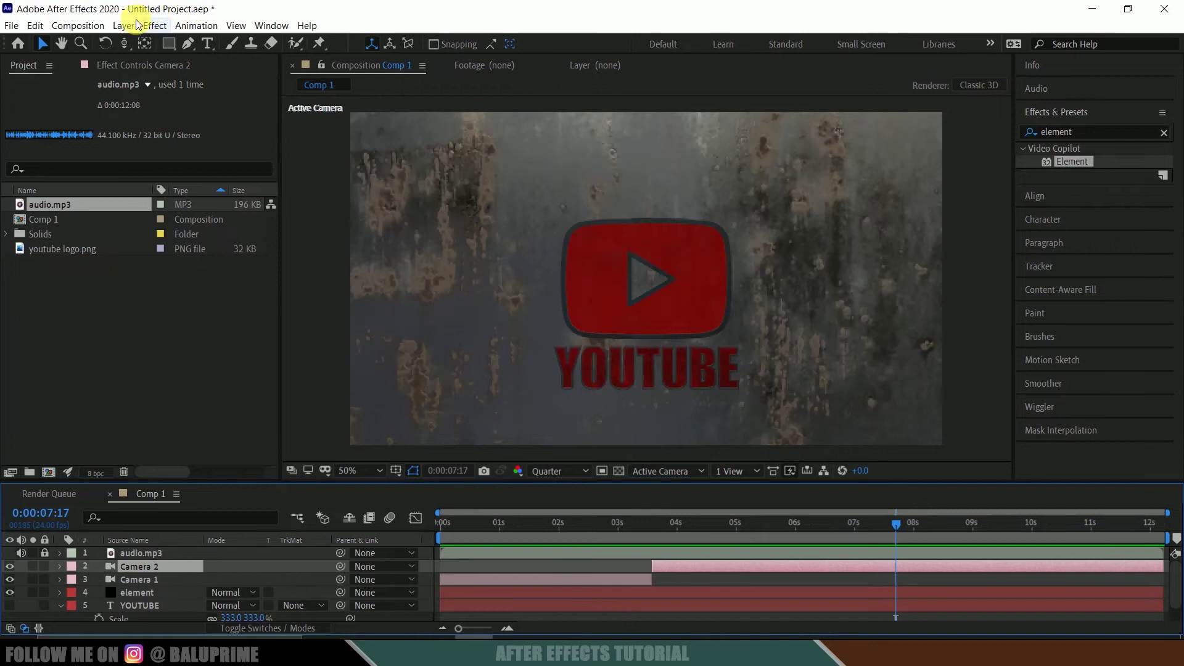
{"action": "left_click", "coordinate": [35, 25]}
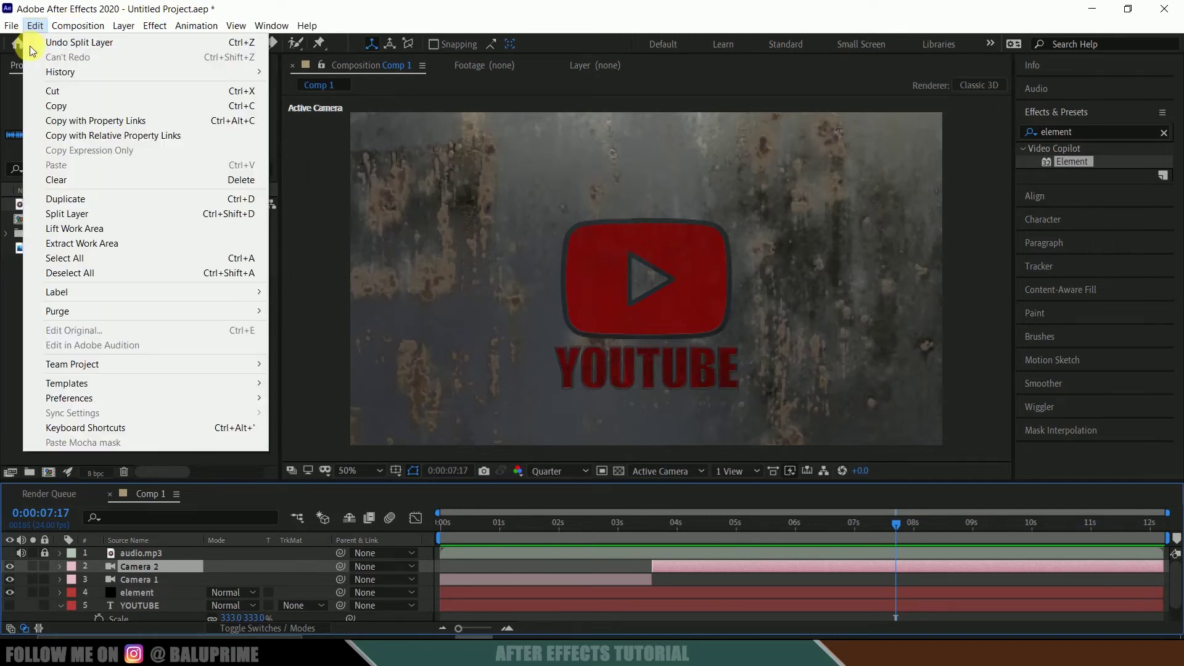
{"action": "left_click", "coordinate": [90, 213]}
- Add keyframes for Point of Interest and Position on the Camera 1 layer at 0:00:00:00
{"action": "left_click_drag", "start_coordinate": [555, 531], "coordinate": [425, 526]}
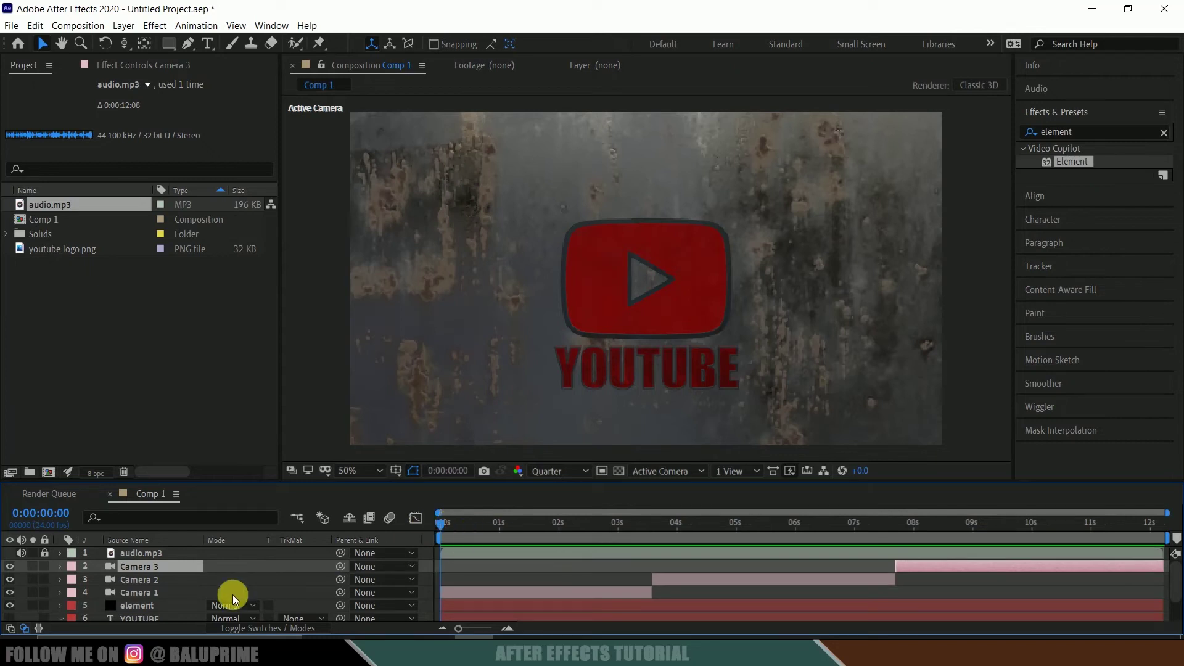
{"action": "left_click", "coordinate": [147, 593]}
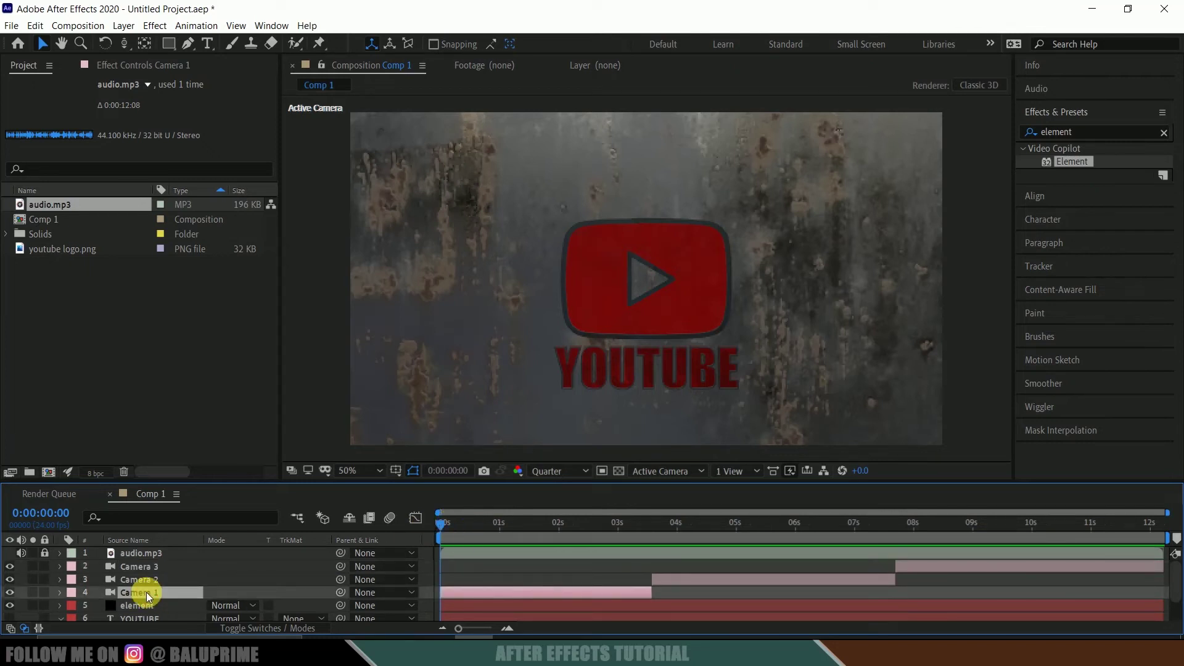
{"action": "left_click", "coordinate": [60, 591]}
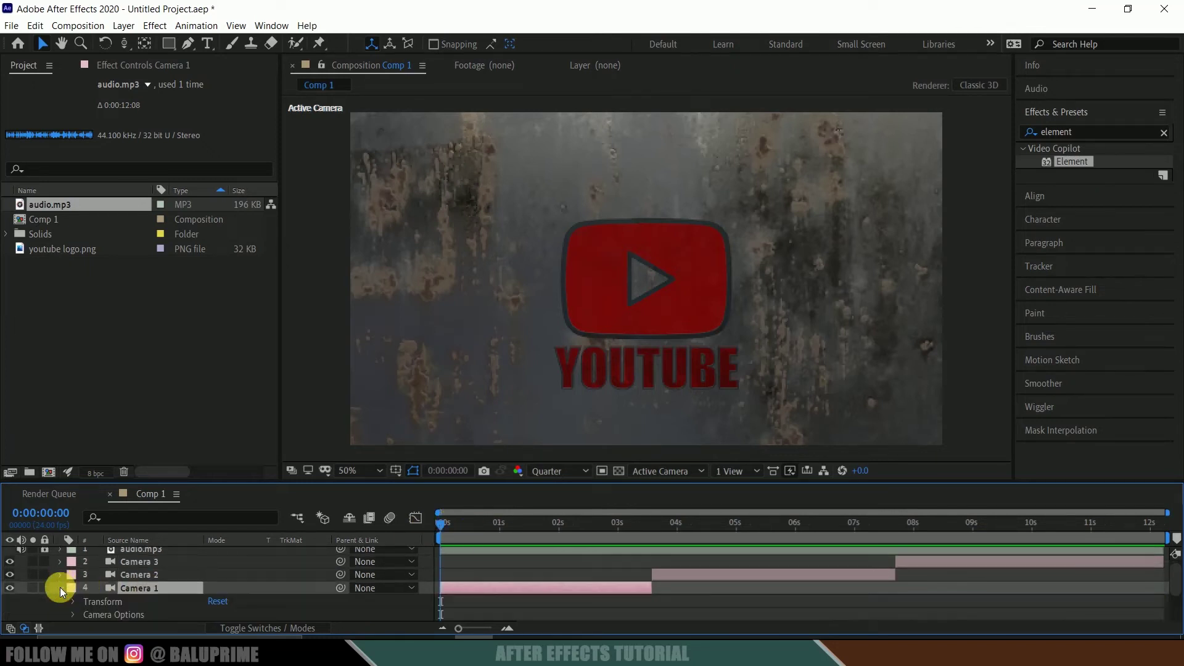
{"action": "scroll", "coordinate": [60, 587], "scroll_direction": "down", "scroll_amount": 2}
{"action": "left_click", "coordinate": [75, 563]}
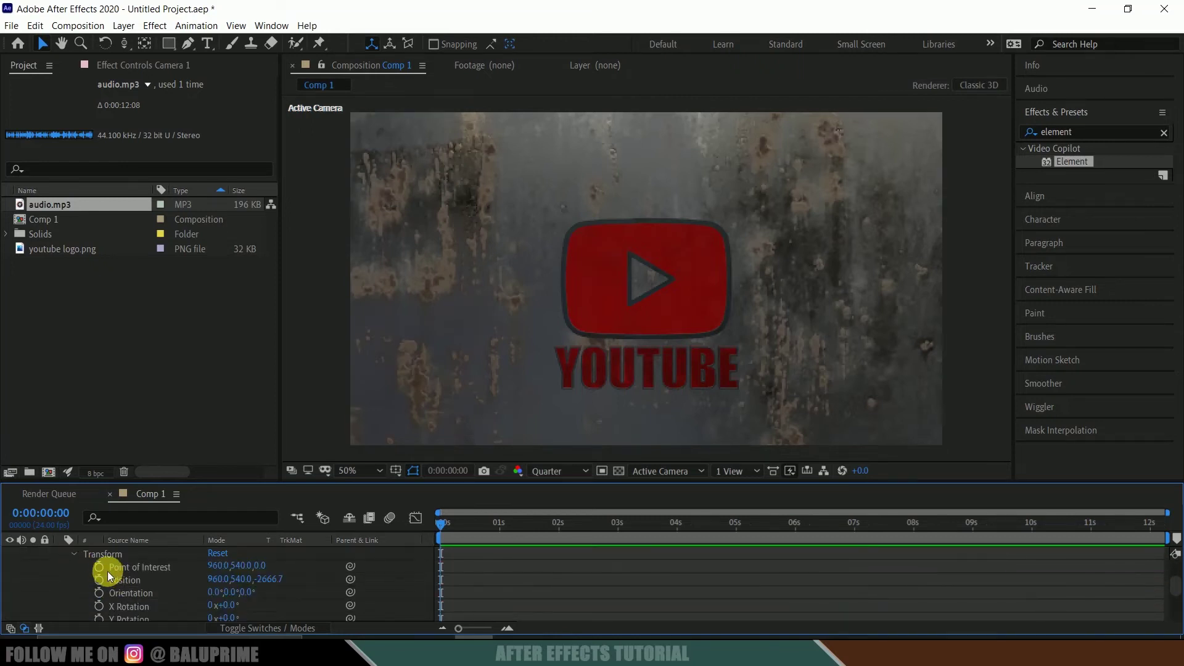
{"action": "left_click", "coordinate": [98, 566]}
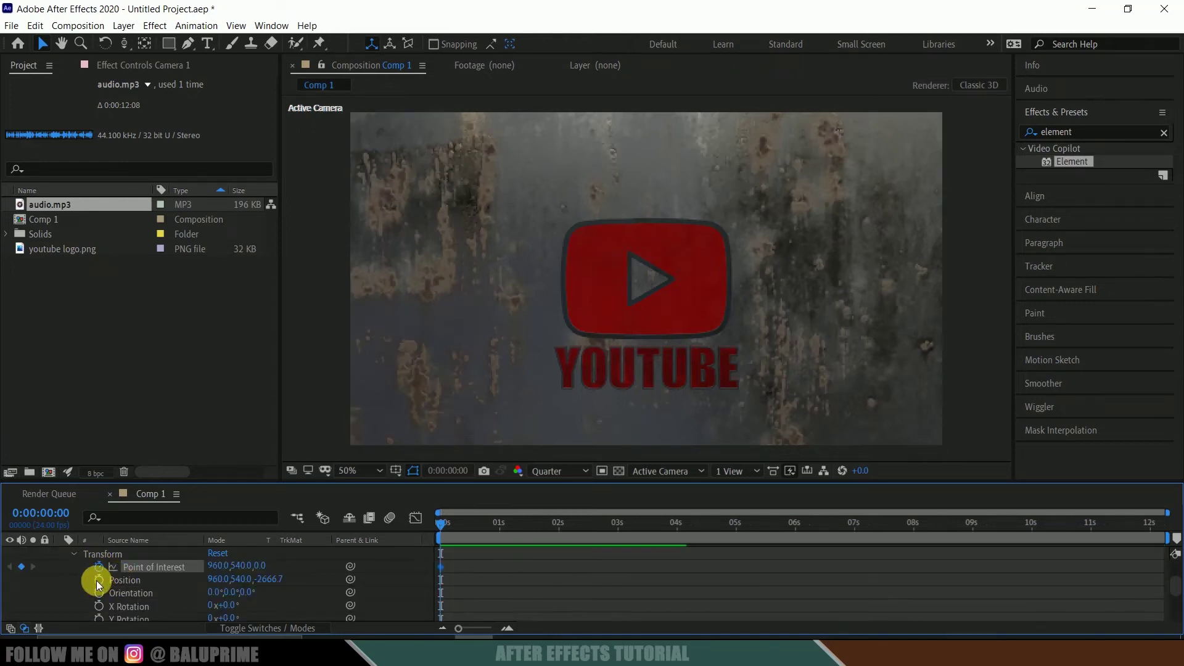
{"action": "left_click", "coordinate": [97, 580]}
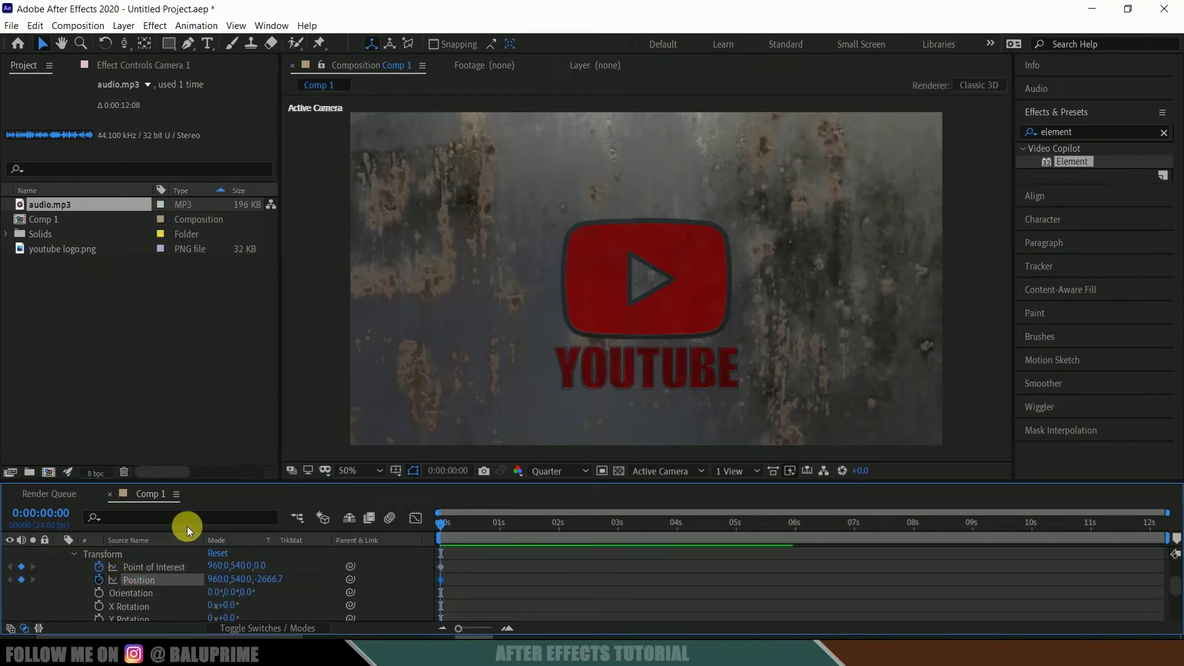
- At 0:00:00:00, orbit and dolly Camera 1 in to about 347, 629, -693 for an angled close-up of the play-button logo
{"action": "left_click", "coordinate": [130, 46]}
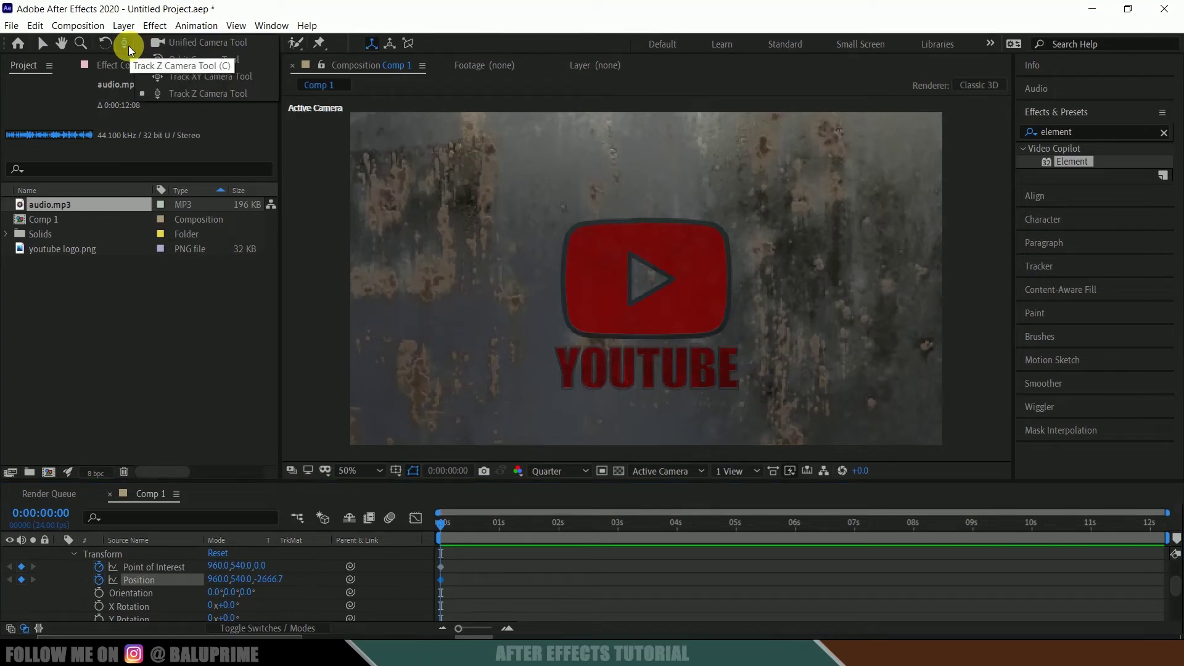
{"action": "left_click", "coordinate": [197, 46]}
{"action": "left_click_drag", "start_coordinate": [693, 278], "coordinate": [737, 269]}
{"action": "left_click_drag", "start_coordinate": [129, 46], "coordinate": [194, 87]}
{"action": "left_click_drag", "start_coordinate": [663, 327], "coordinate": [691, 168]}
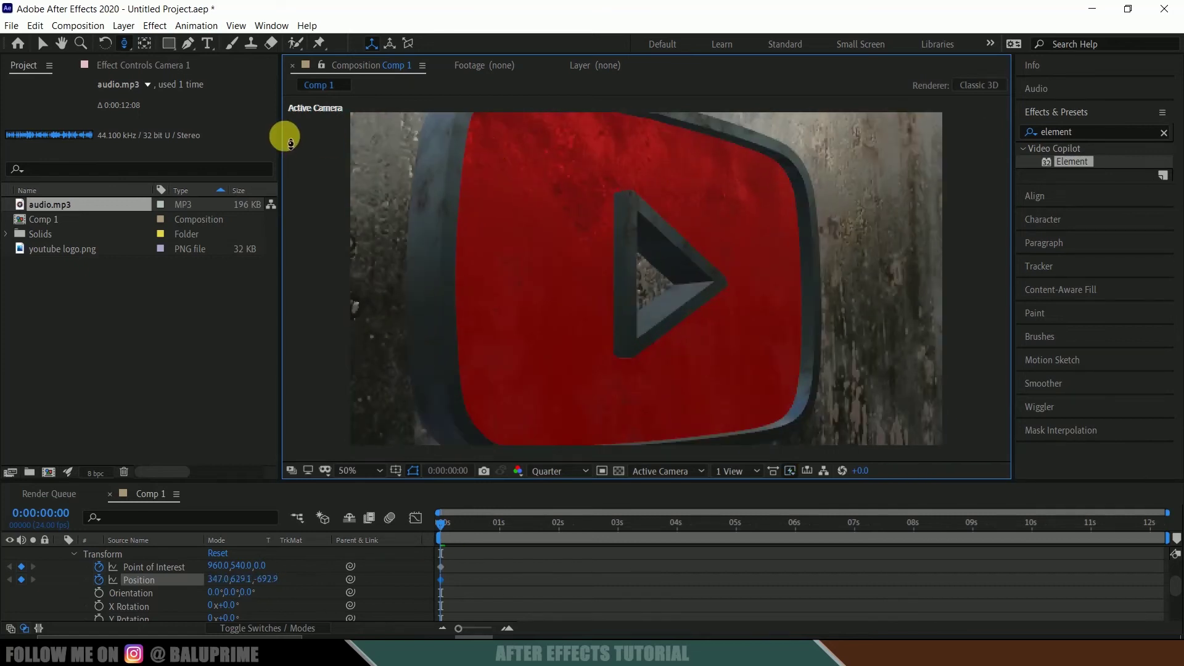
- Orbit Camera 1 further around the logo and track it to about 176, 410, -497, framing the logo's upper left edge
{"action": "left_click", "coordinate": [121, 42]}
{"action": "left_click_drag", "start_coordinate": [121, 40], "coordinate": [162, 42]}
{"action": "left_click_drag", "start_coordinate": [622, 302], "coordinate": [566, 320]}
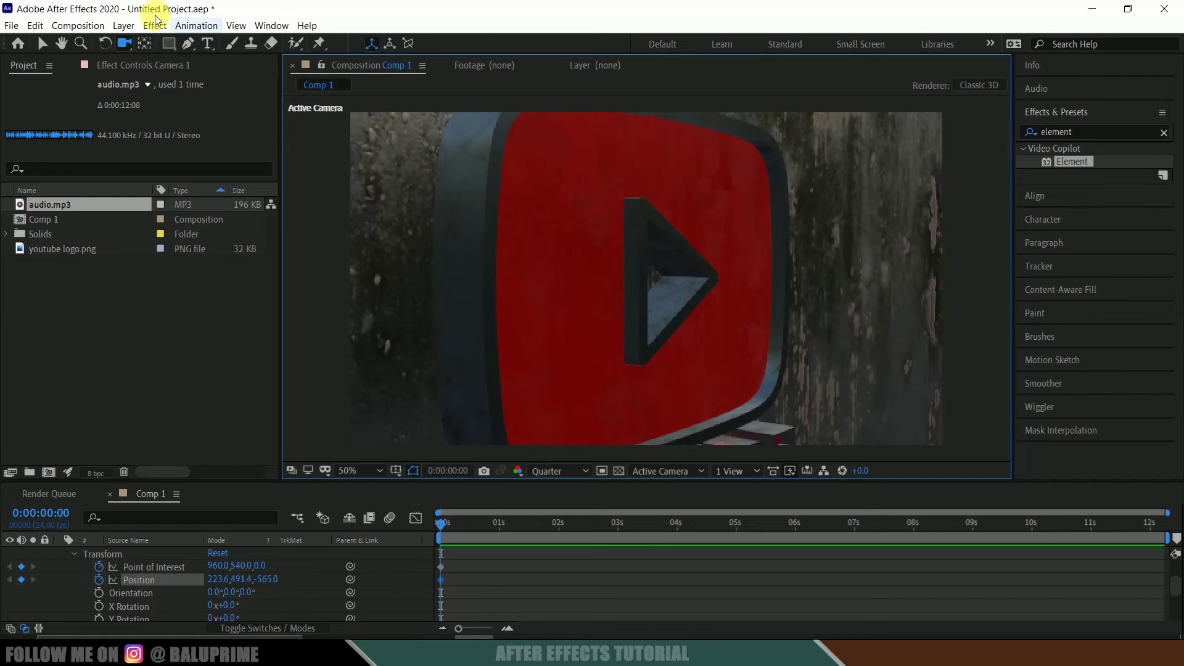
{"action": "left_click_drag", "start_coordinate": [122, 42], "coordinate": [173, 73]}
{"action": "left_click_drag", "start_coordinate": [661, 233], "coordinate": [743, 309]}
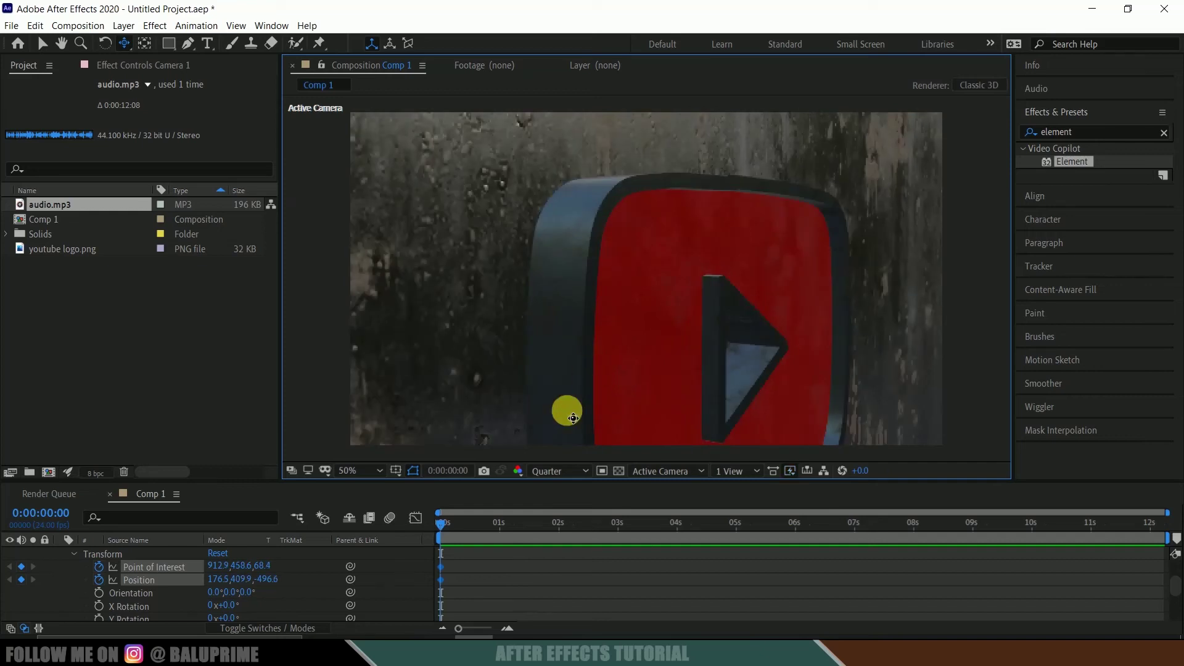
- At Camera 1's end, 0:00:03:13, orbit and track it to about 1385, 692, -708 on the logo's other side and preview the move
{"action": "scroll", "coordinate": [485, 576], "scroll_direction": "up", "scroll_amount": 2}
{"action": "left_click", "coordinate": [494, 578]}
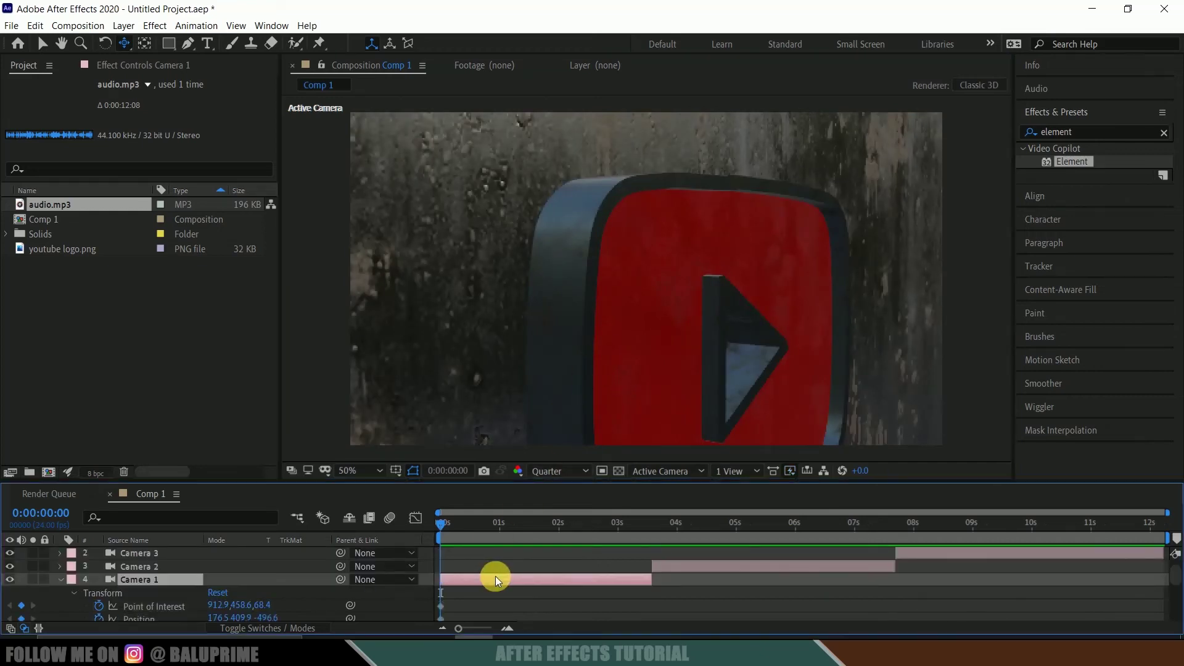
{"action": "key", "text": "o"}
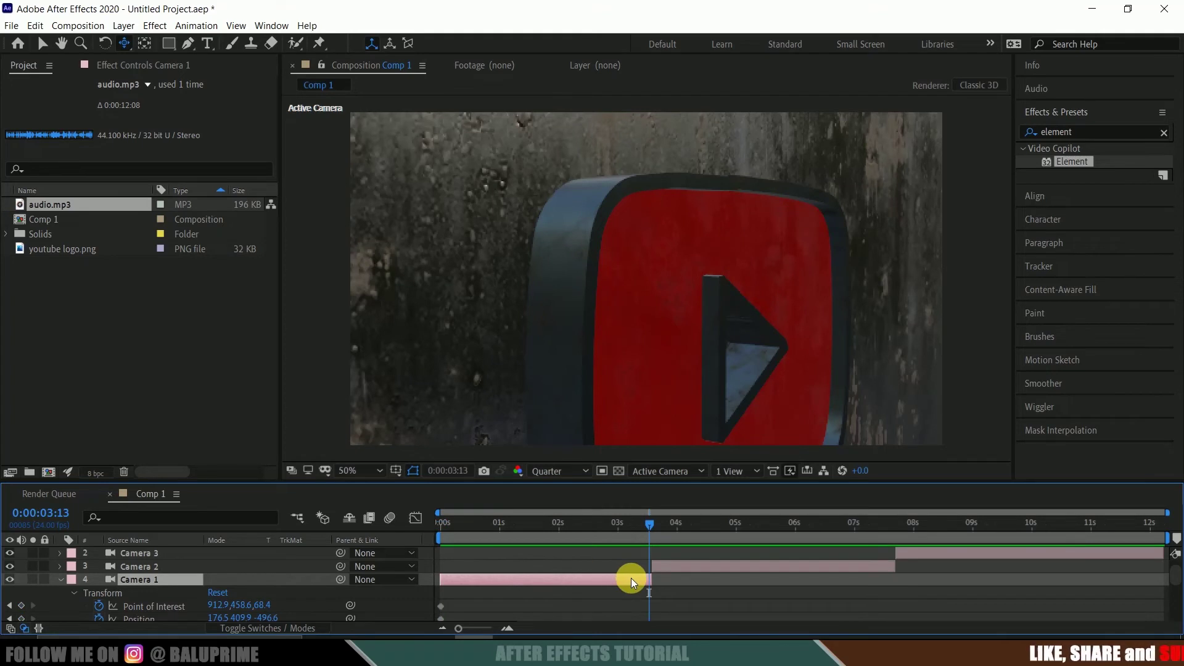
{"action": "left_click_drag", "start_coordinate": [124, 43], "coordinate": [176, 52]}
{"action": "left_click_drag", "start_coordinate": [717, 270], "coordinate": [613, 261]}
{"action": "left_click_drag", "start_coordinate": [123, 43], "coordinate": [185, 71]}
{"action": "left_click_drag", "start_coordinate": [568, 304], "coordinate": [618, 314]}
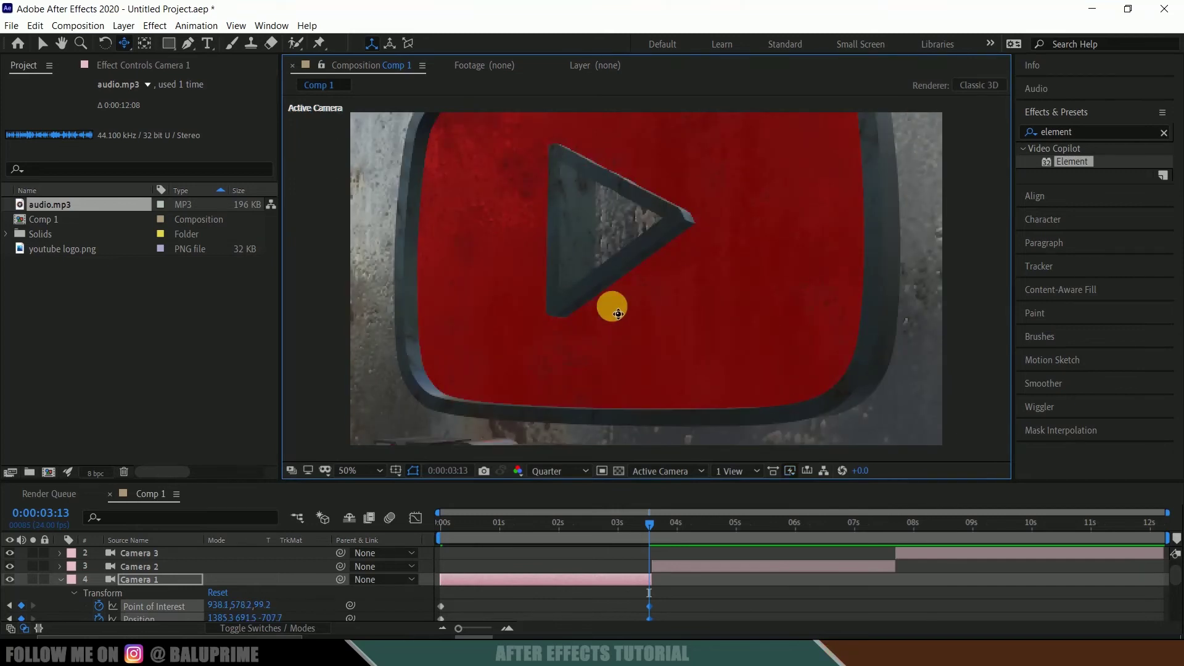
{"action": "key", "text": "space"}
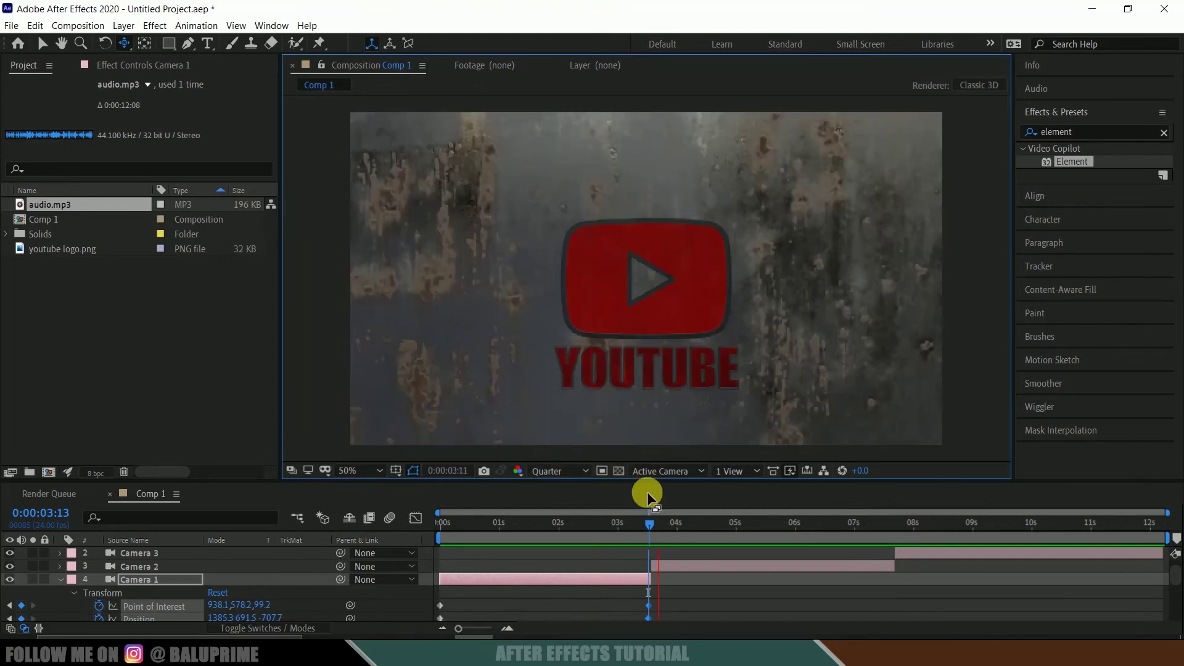
{"action": "left_click_drag", "start_coordinate": [645, 517], "coordinate": [620, 522]}
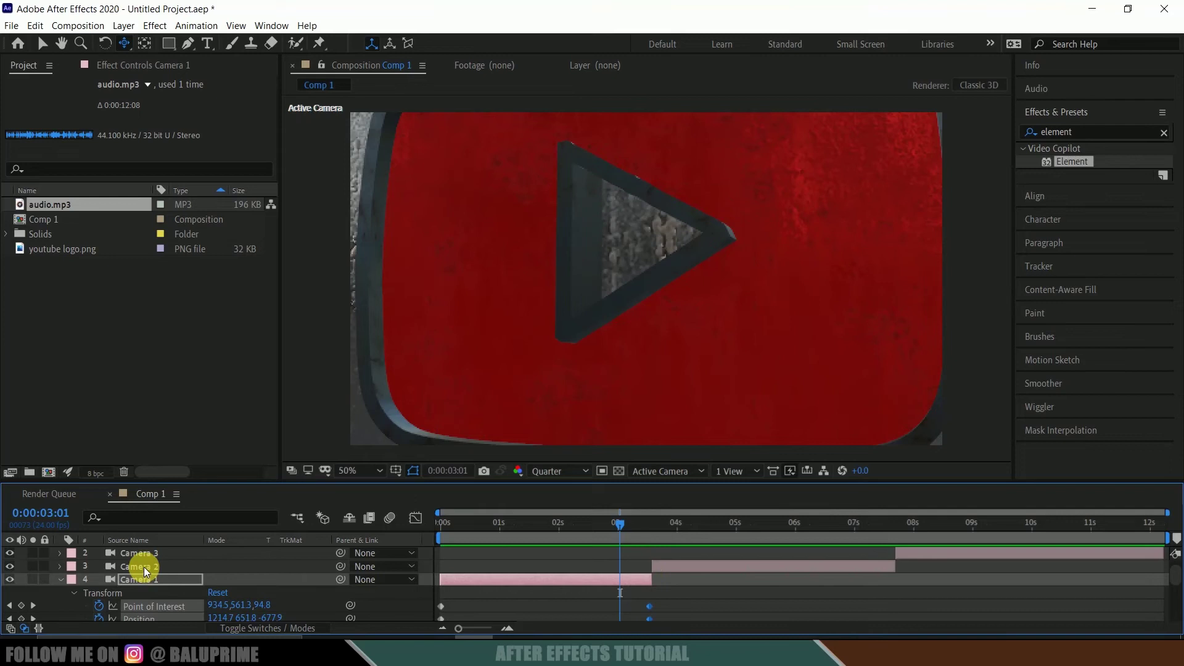
- Add Point of Interest and Position keyframes at the start of the Camera 2 layer and reframe its opening shot
{"action": "left_click", "coordinate": [687, 566]}
{"action": "key", "text": "i"}
{"action": "left_click", "coordinate": [60, 566]}
{"action": "left_click", "coordinate": [74, 580]}
{"action": "scroll", "coordinate": [98, 586], "scroll_direction": "down", "scroll_amount": 1}
{"action": "left_click", "coordinate": [98, 567]}
{"action": "left_click", "coordinate": [99, 580]}
{"action": "left_click_drag", "start_coordinate": [632, 247], "coordinate": [256, 132]}
- At the end of the Camera 2 layer, move the camera to a closing close-up of the YOUTUBE lettering
{"action": "scroll", "coordinate": [719, 597], "scroll_direction": "up", "scroll_amount": 1}
{"action": "left_click", "coordinate": [719, 580]}
{"action": "key", "text": "o"}
{"action": "left_click_drag", "start_coordinate": [864, 311], "coordinate": [687, 284]}
- Go to the start of the Camera 3 layer at 0:00:07:17 and expand its Transform properties
{"action": "left_click", "coordinate": [962, 567]}
{"action": "key", "text": "i"}
{"action": "left_click", "coordinate": [60, 580]}
{"action": "left_click", "coordinate": [60, 566]}
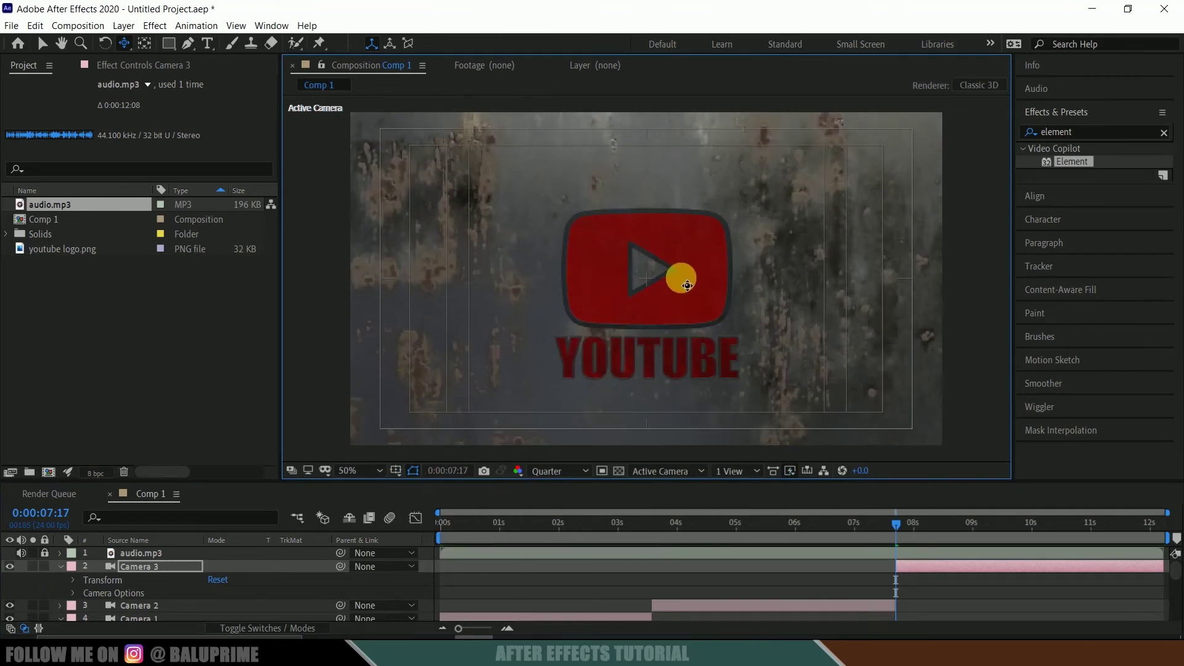
{"action": "left_click", "coordinate": [73, 580]}
{"action": "scroll", "coordinate": [95, 583], "scroll_direction": "down", "scroll_amount": 1}
{"action": "left_click", "coordinate": [99, 566]}
{"action": "left_click", "coordinate": [98, 580]}
{"action": "left_click", "coordinate": [973, 526]}
{"action": "left_click", "coordinate": [21, 567]}
{"action": "left_click", "coordinate": [21, 579]}
{"action": "scroll", "coordinate": [914, 590], "scroll_direction": "up", "scroll_amount": 1}
{"action": "key", "text": "ctrl+z"}
{"action": "key", "text": "ctrl+z"}
{"action": "key", "text": "ctrl+z"}
{"action": "key", "text": "ctrl+z"}
{"action": "key", "text": "ctrl+z"}
- Keyframe Camera 3's Point of Interest and Position with the wide logo view near the 9-second mark
{"action": "mouse_move", "coordinate": [896, 525]}
{"action": "left_mouse_down"}
{"action": "mouse_move", "coordinate": [974, 524]}
{"action": "mouse_move", "coordinate": [896, 536]}
{"action": "left_mouse_up"}
{"action": "left_click", "coordinate": [98, 593]}
{"action": "left_click", "coordinate": [99, 606]}
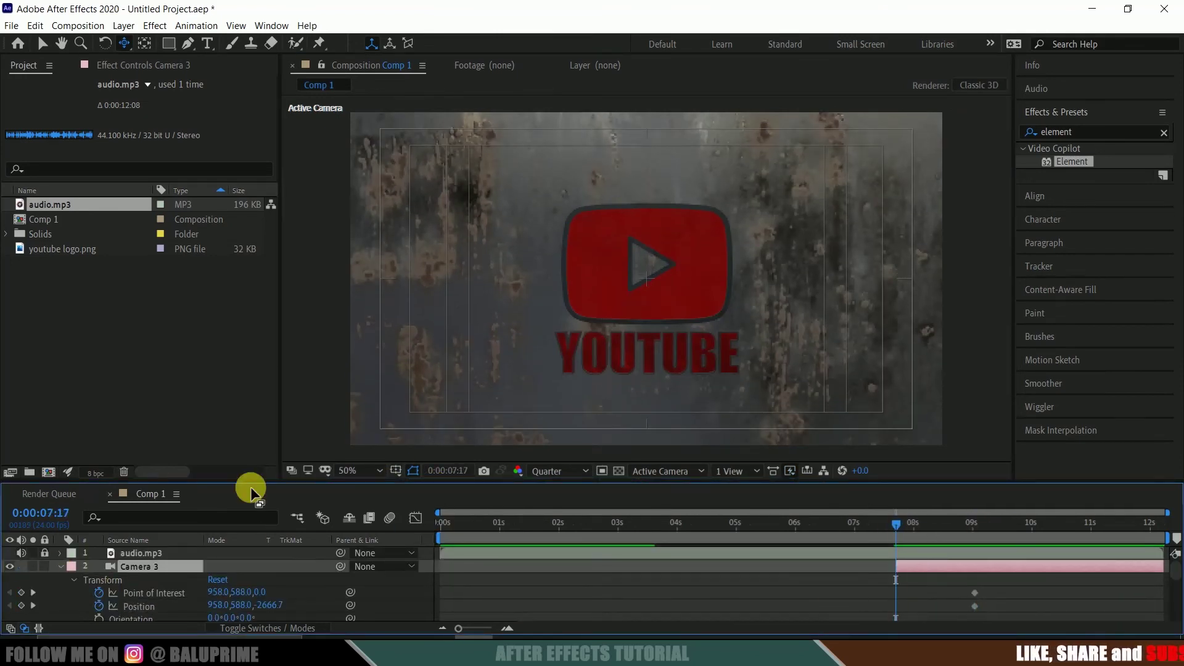
- Dolly Camera 3 in to a depth of about -25 at 0:00:07:17 and preview the shot
{"action": "left_click_drag", "start_coordinate": [124, 43], "coordinate": [179, 102]}
{"action": "left_click_drag", "start_coordinate": [641, 345], "coordinate": [767, 285]}
{"action": "key", "text": "space"}
{"action": "key", "text": "space"}
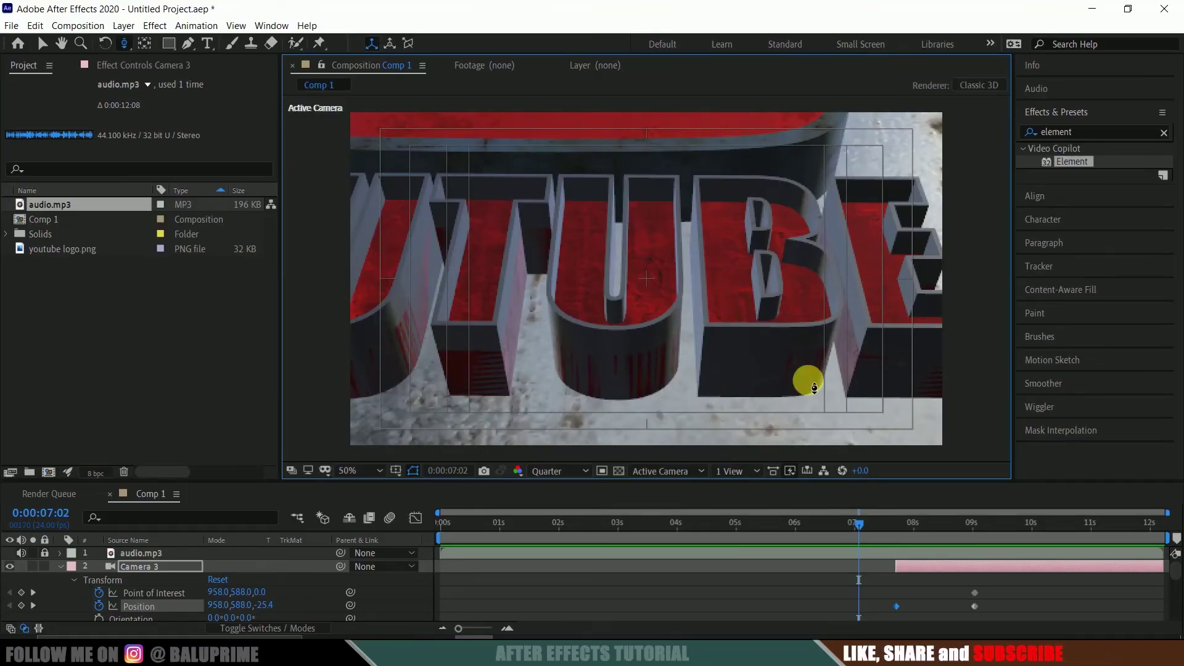
- In the element layer's Scene Setup, set the YOUTUBE text's metal_scatter_box Bevel Size to 1.00, apply it and preview the animation
{"action": "scroll", "coordinate": [188, 602], "scroll_direction": "down", "scroll_amount": 3}
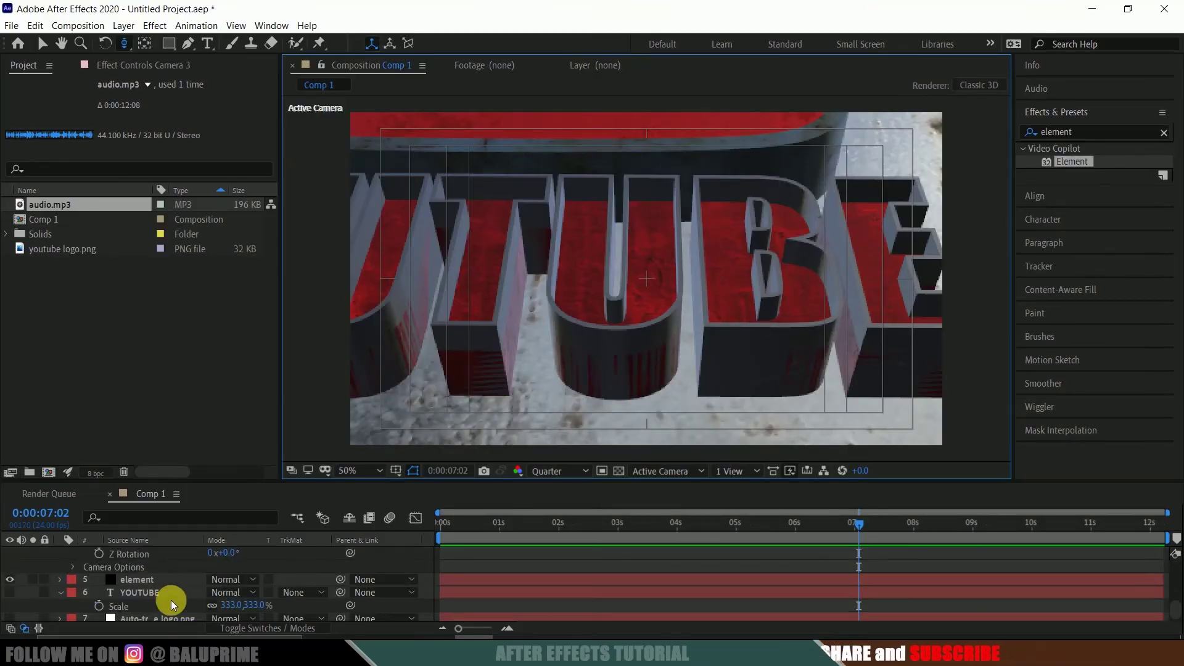
{"action": "left_click", "coordinate": [144, 580]}
{"action": "left_click", "coordinate": [108, 67]}
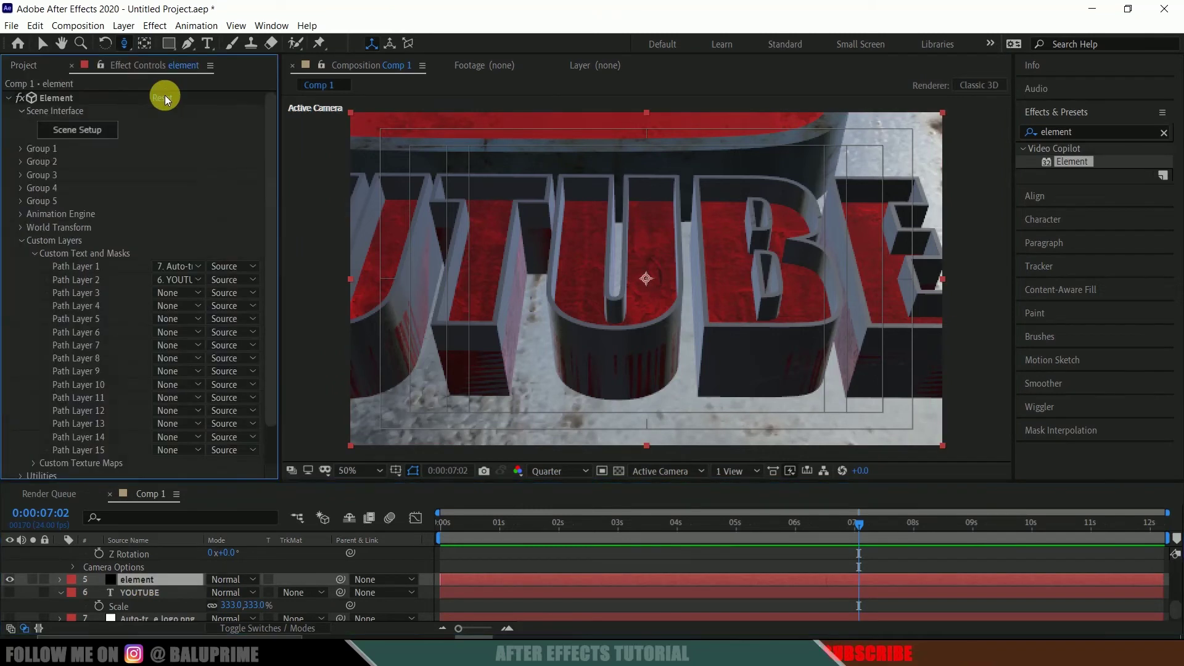
{"action": "left_click", "coordinate": [72, 131]}
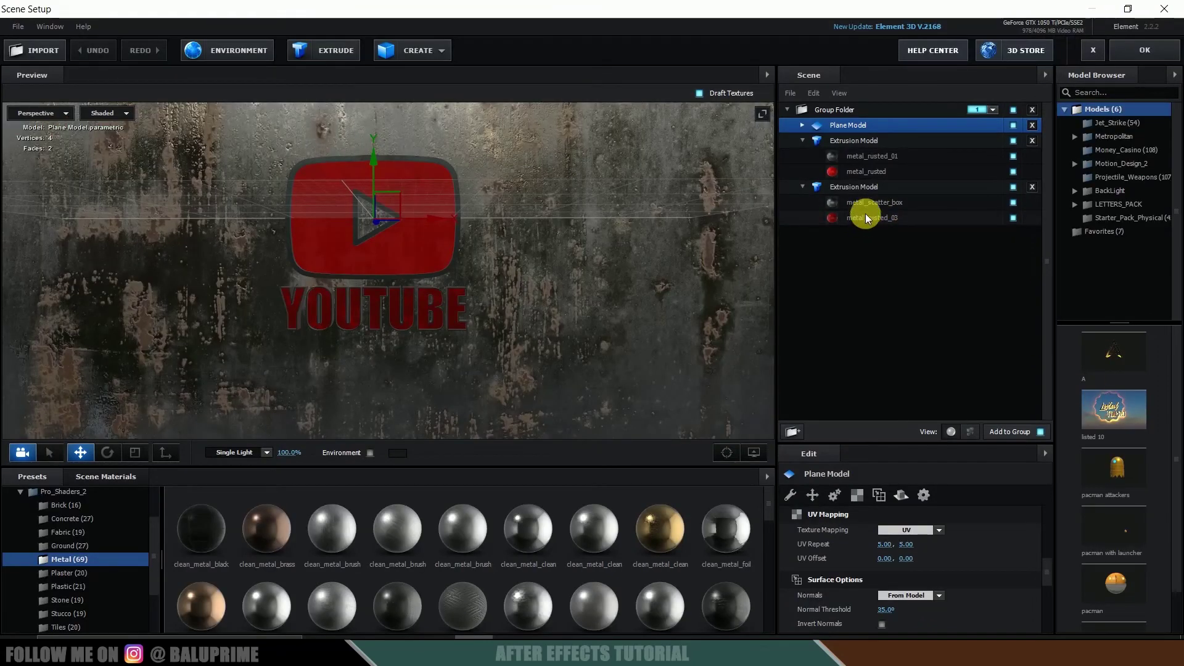
{"action": "left_click", "coordinate": [864, 207]}
{"action": "left_click_drag", "start_coordinate": [590, 346], "coordinate": [524, 289]}
{"action": "scroll", "coordinate": [449, 336], "scroll_direction": "up", "scroll_amount": 5}
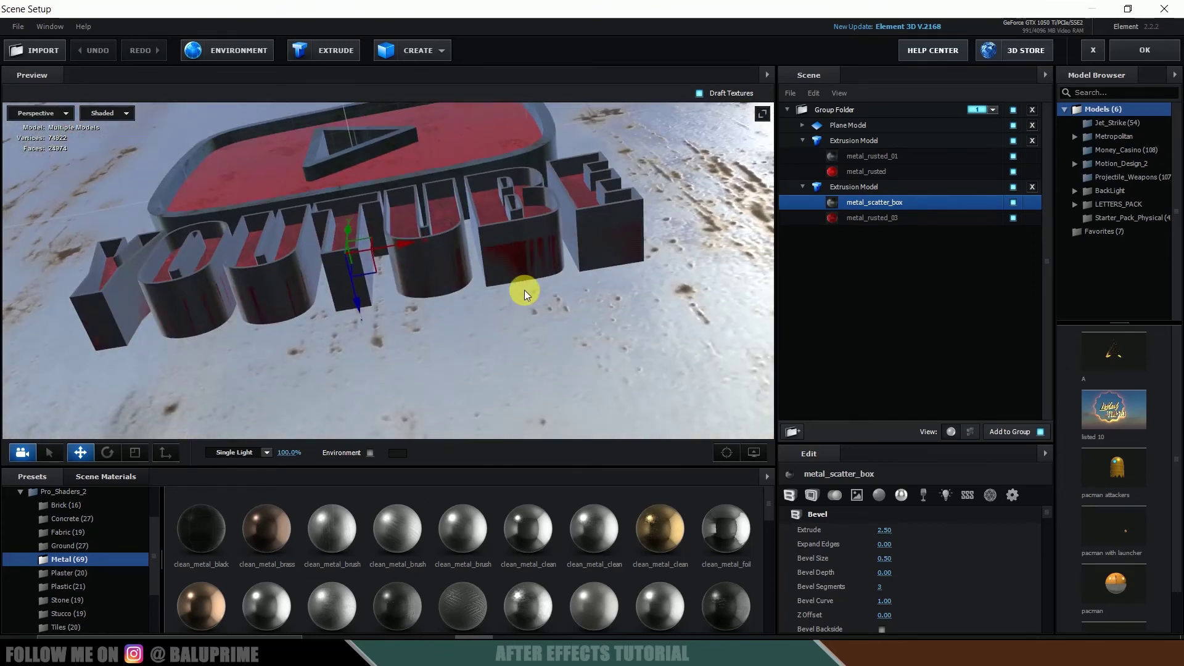
{"action": "scroll", "coordinate": [525, 290], "scroll_direction": "up", "scroll_amount": 4}
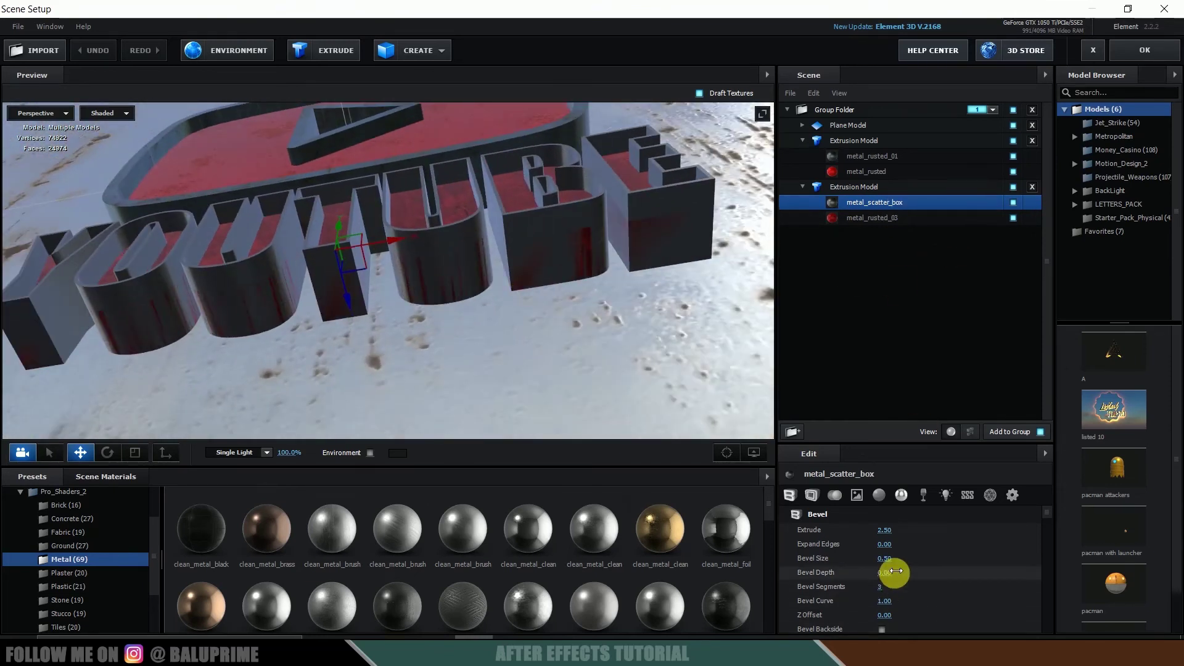
{"action": "type", "text": "1"}
{"action": "key", "text": "Return"}
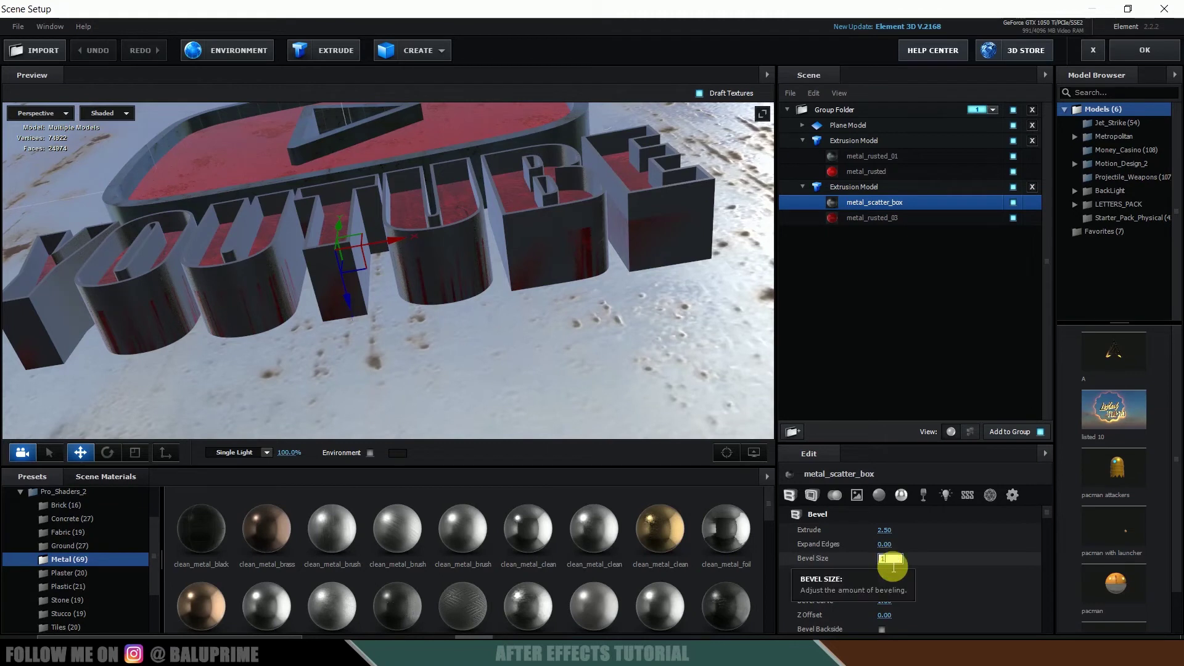
{"action": "left_click_drag", "start_coordinate": [504, 327], "coordinate": [494, 350]}
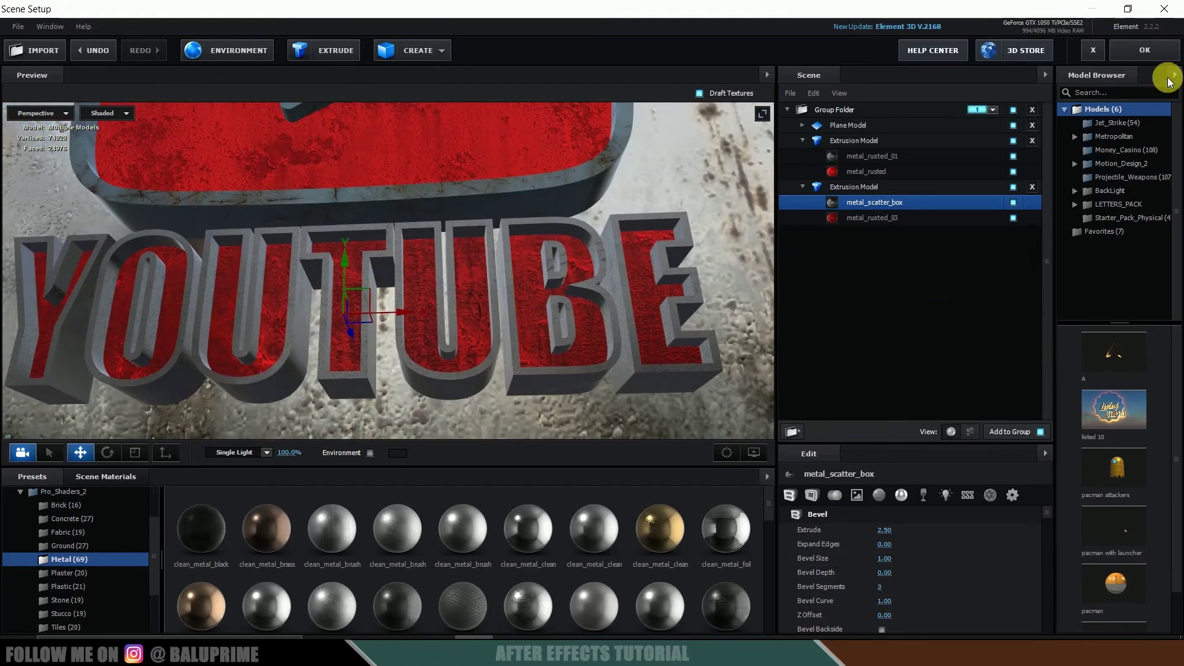
{"action": "left_click", "coordinate": [1145, 50]}
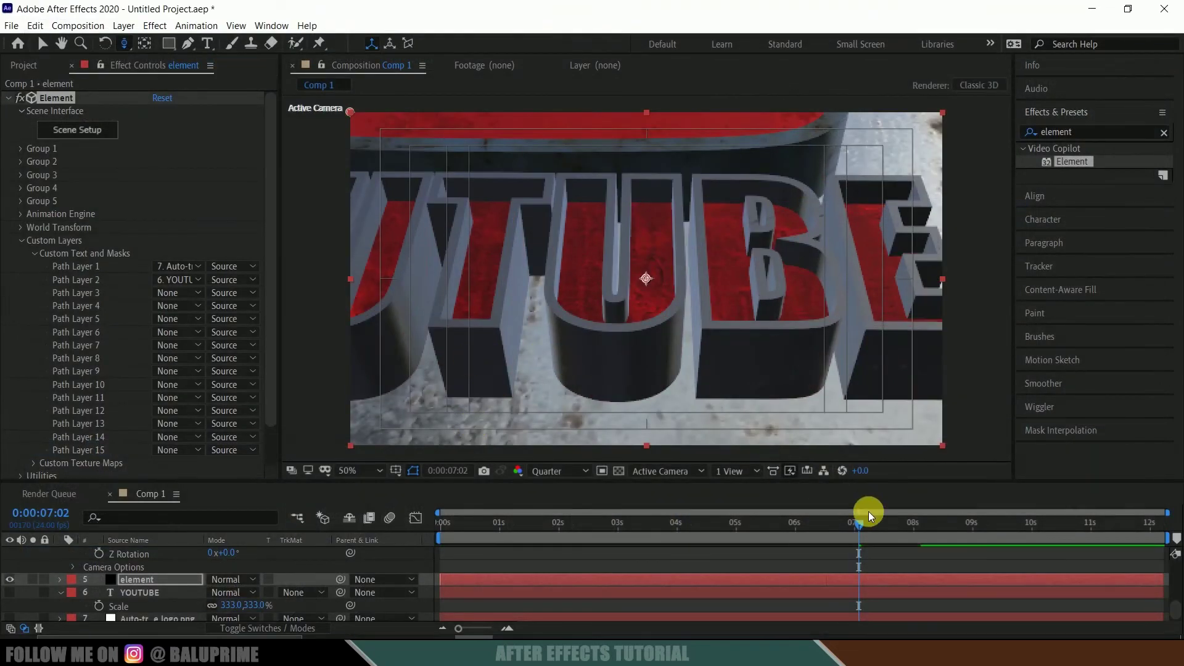
{"action": "key", "text": "space"}
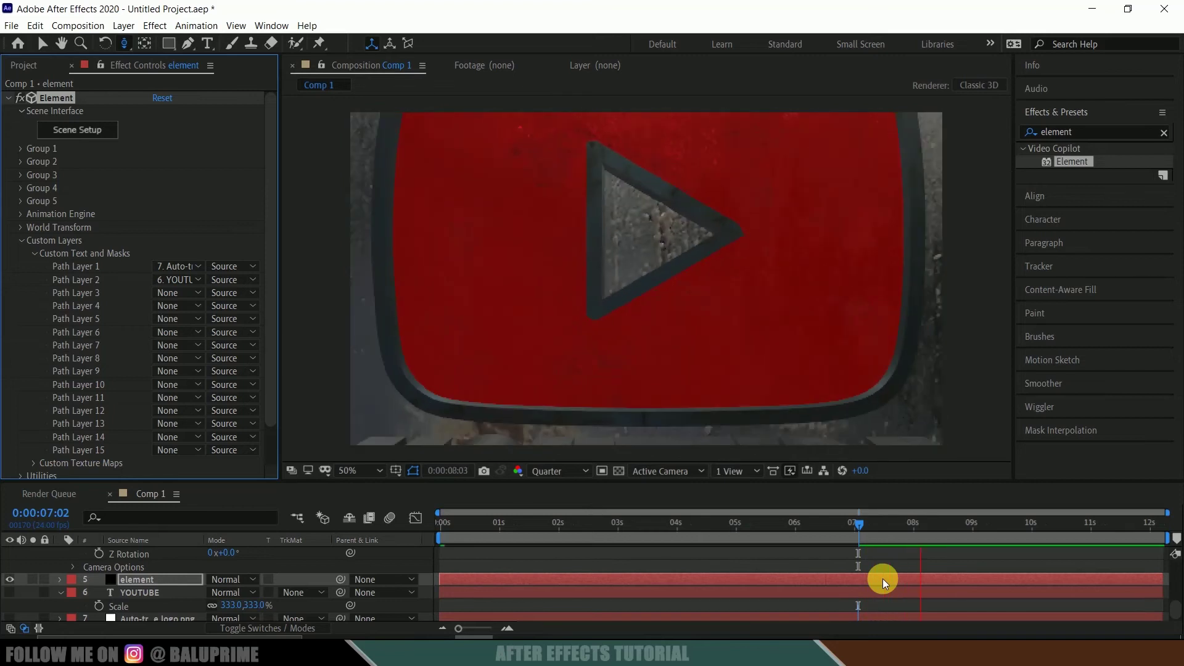
- Return to 0:00:00:00 and enable Ambient Occlusion in the Element effect's render settings
{"action": "left_click_drag", "start_coordinate": [859, 526], "coordinate": [368, 532]}
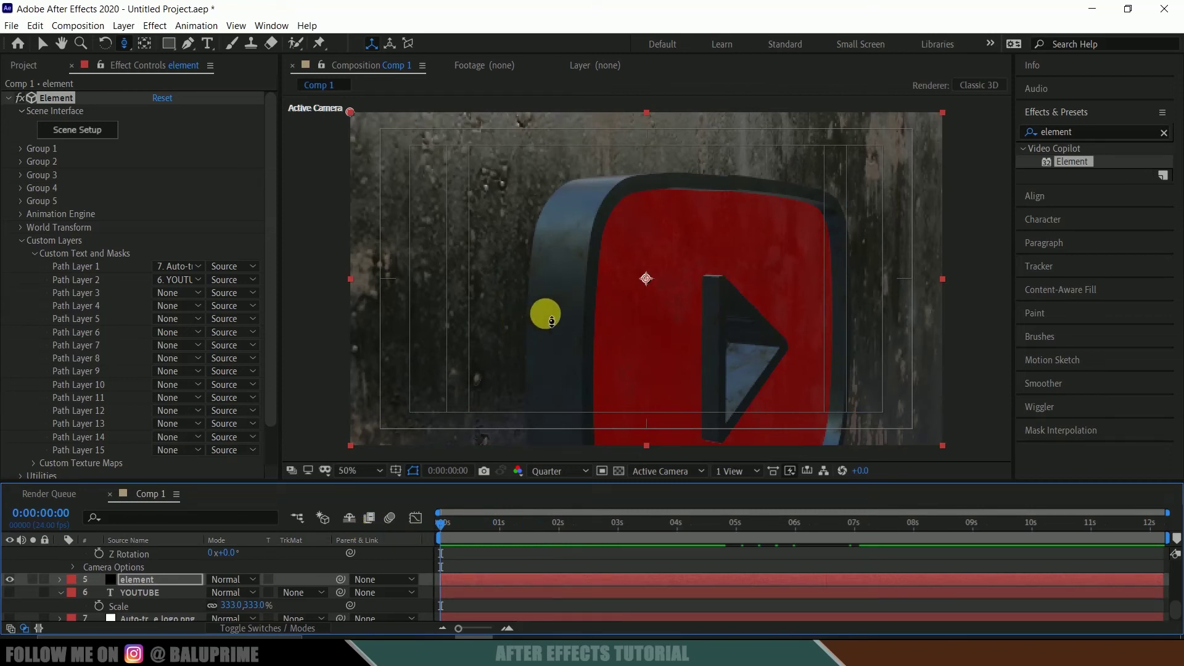
{"action": "scroll", "coordinate": [68, 322], "scroll_direction": "down", "scroll_amount": 3}
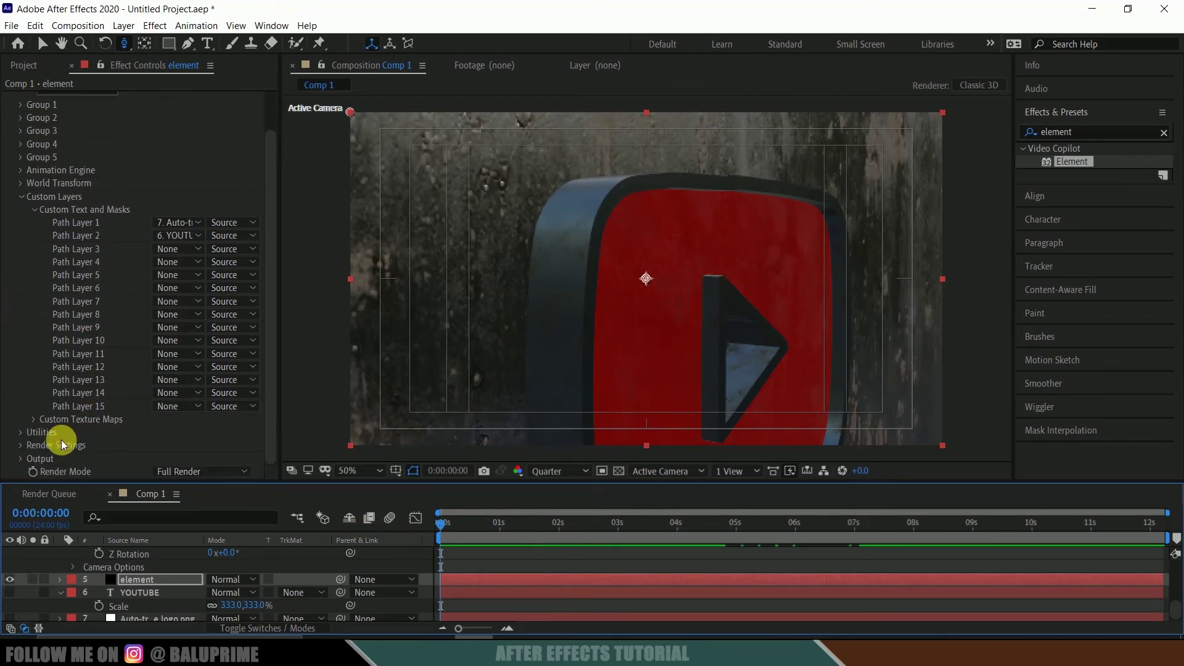
{"action": "left_click", "coordinate": [17, 454]}
{"action": "left_click", "coordinate": [21, 446]}
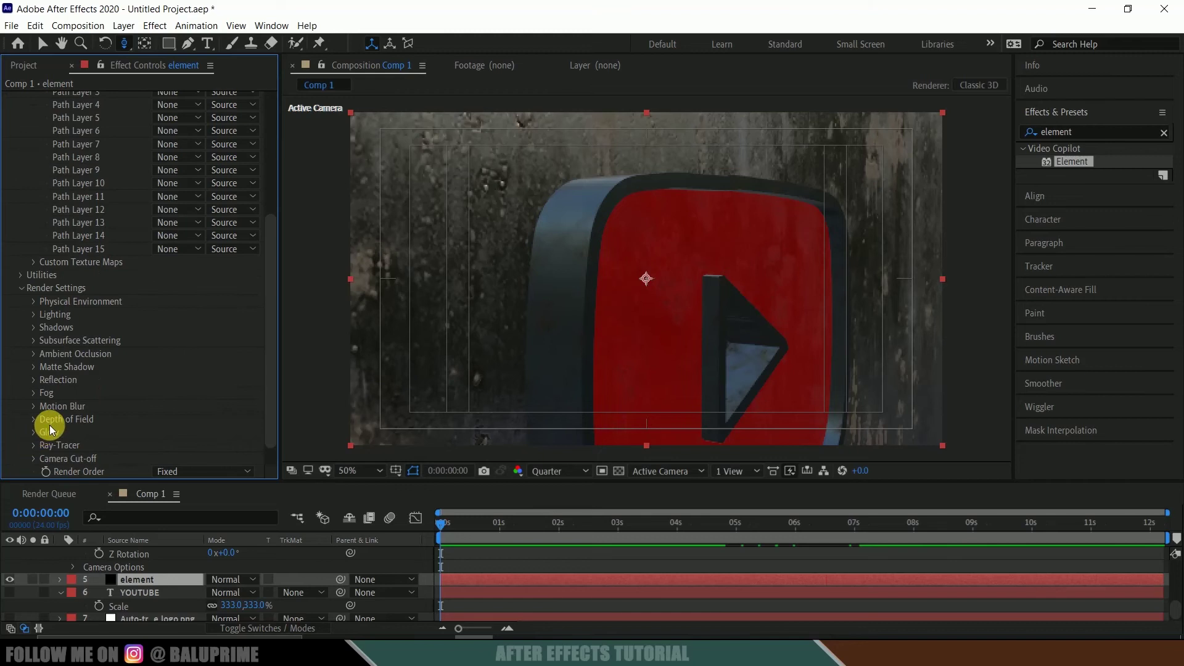
{"action": "left_click", "coordinate": [31, 330]}
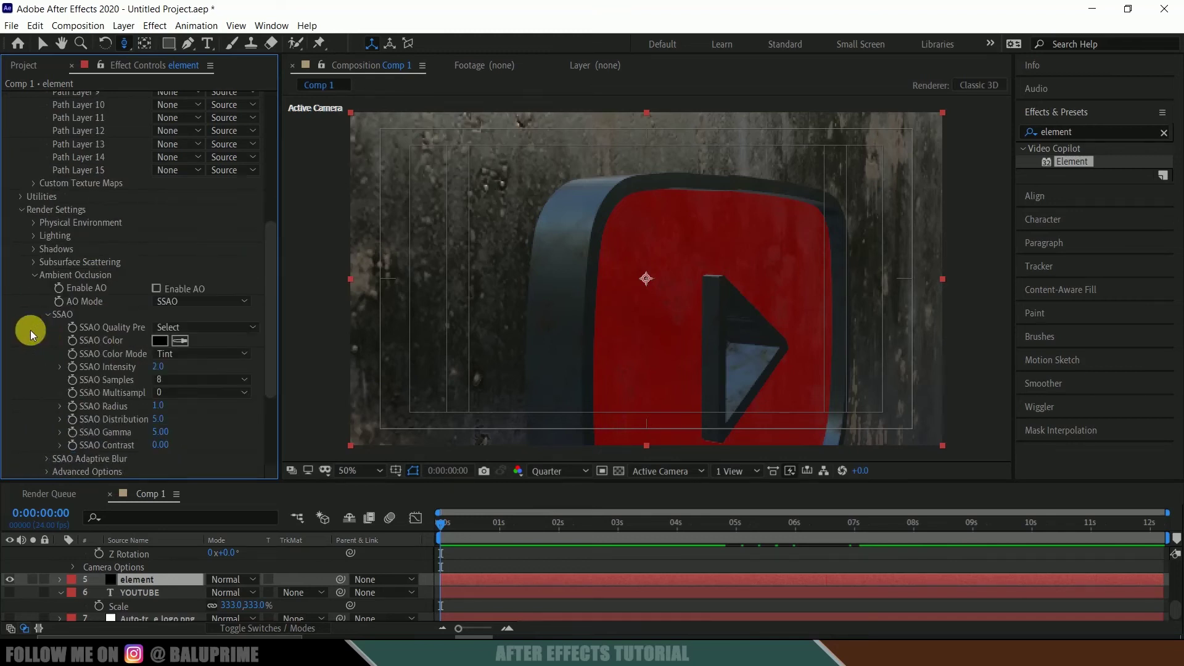
{"action": "left_click", "coordinate": [157, 288]}
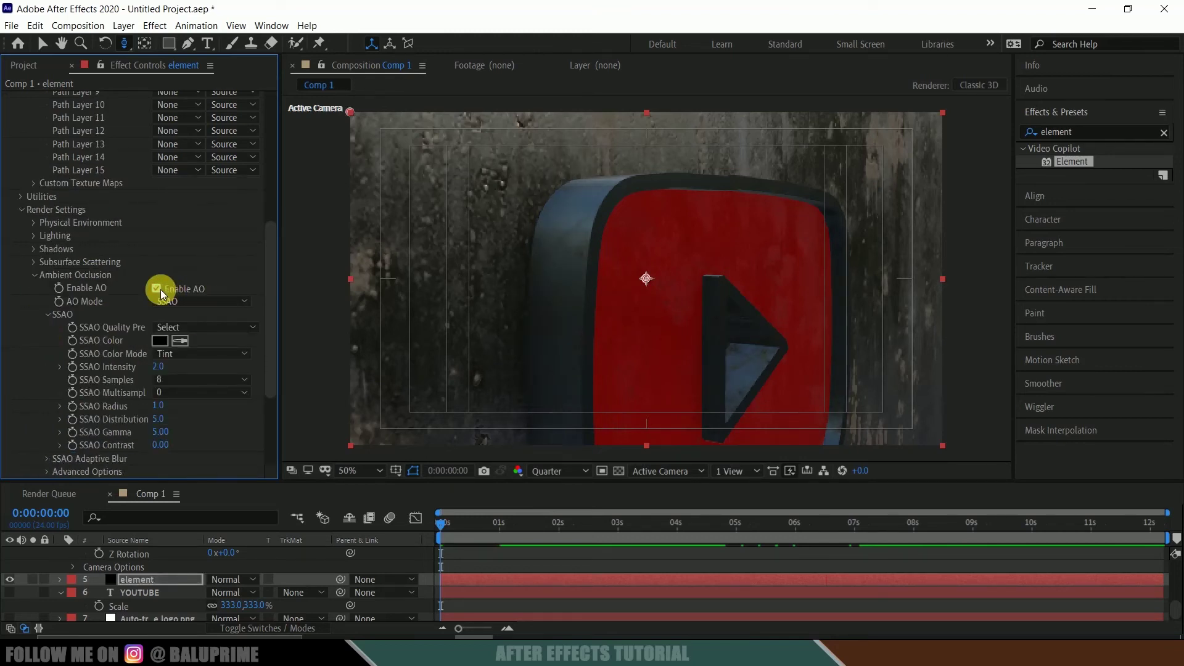
- Try an SSAO Intensity of 10
{"action": "left_click", "coordinate": [161, 367]}
{"action": "type", "text": "10"}
{"action": "key", "text": "Return"}
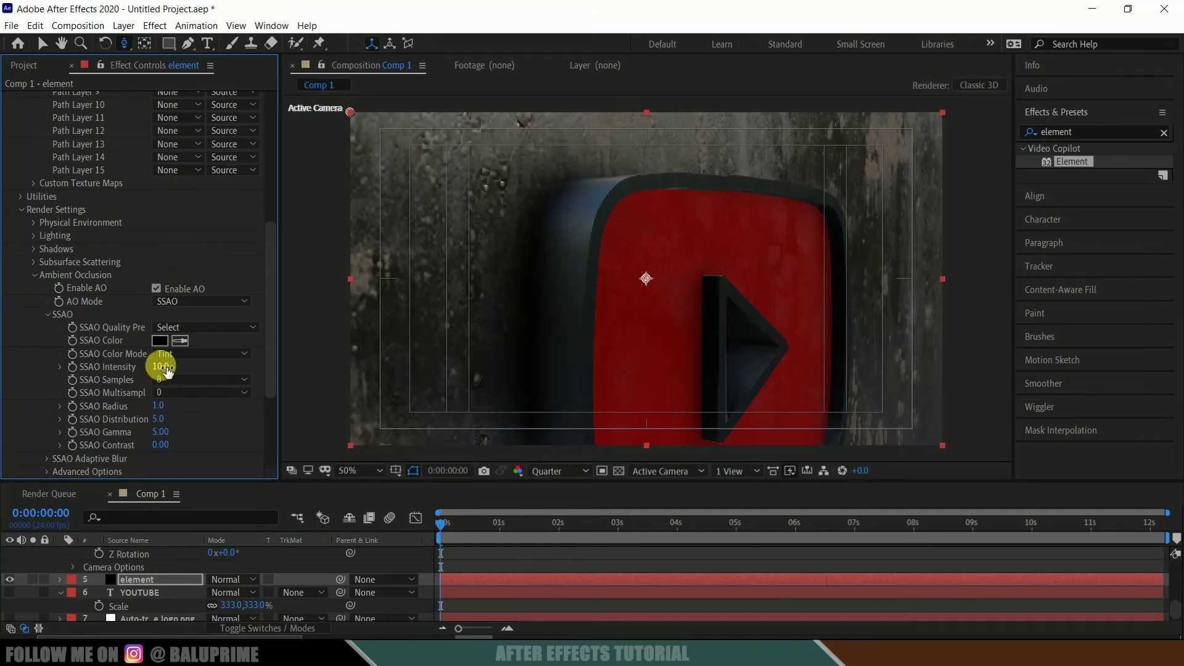
- Set the SSAO Intensity to 15 and the SSAO Samples to 32
{"action": "left_click", "coordinate": [163, 367]}
{"action": "type", "text": "15"}
{"action": "key", "text": "Return"}
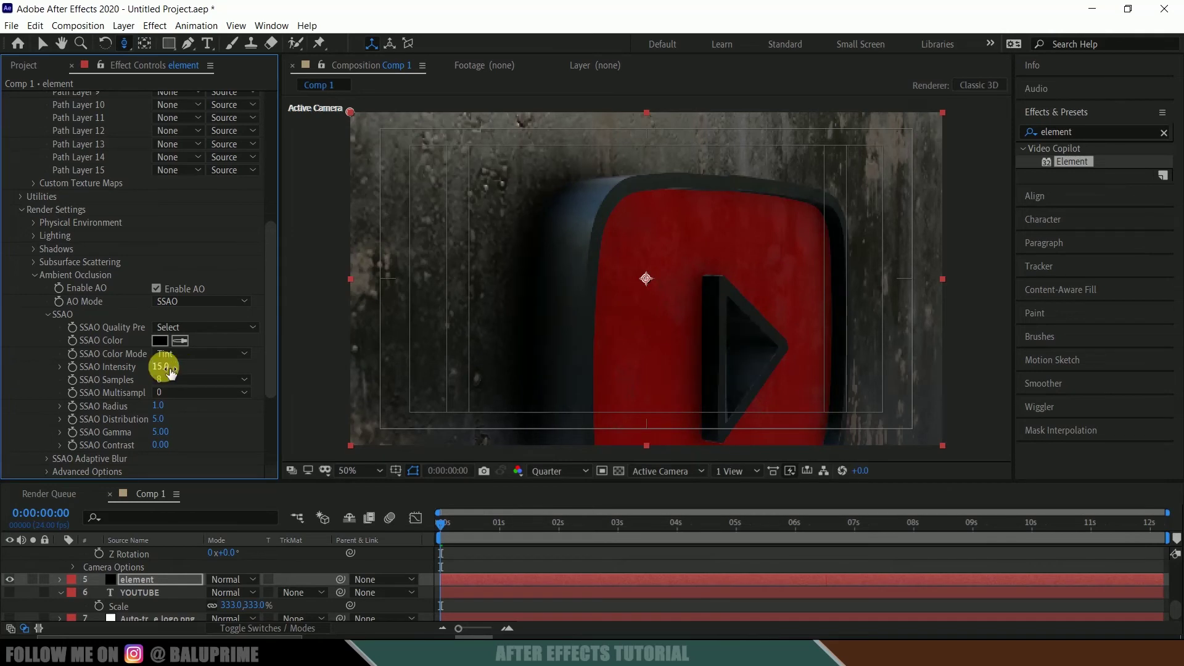
{"action": "left_click", "coordinate": [175, 379]}
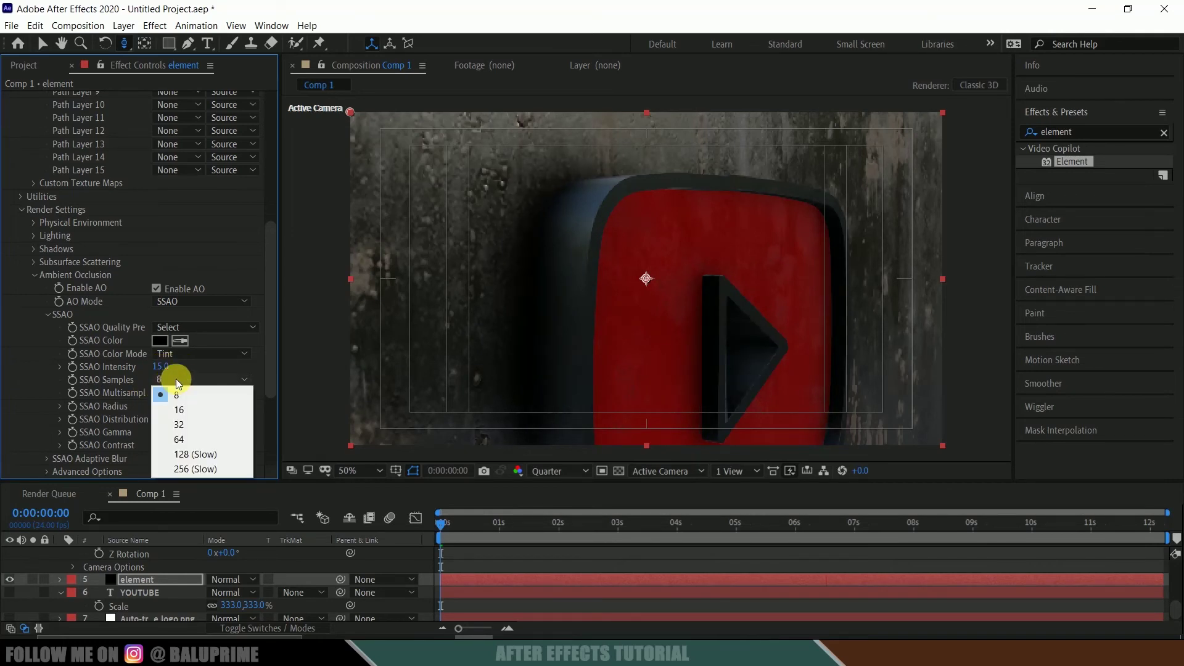
{"action": "left_click", "coordinate": [198, 424]}
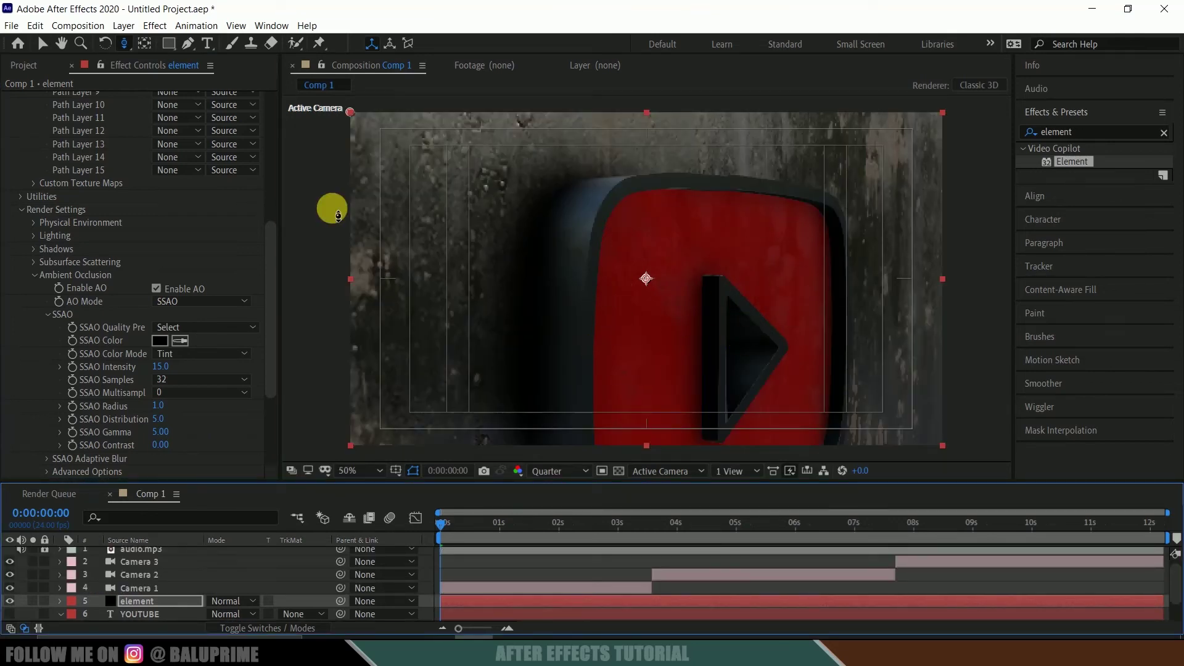
- Turn on Depth of Field in Camera 1's camera options and set its Aperture to 100 pixels
{"action": "left_click", "coordinate": [147, 589]}
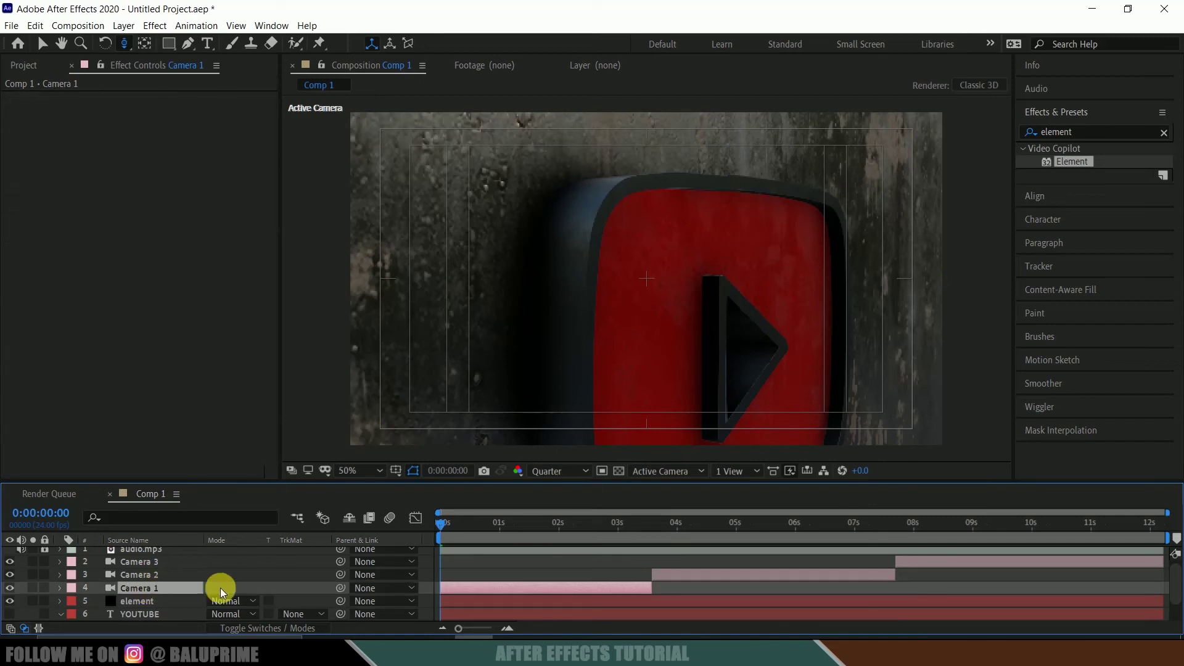
{"action": "left_click", "coordinate": [58, 588]}
{"action": "scroll", "coordinate": [55, 594], "scroll_direction": "down", "scroll_amount": 2}
{"action": "scroll", "coordinate": [55, 594], "scroll_direction": "down", "scroll_amount": 1}
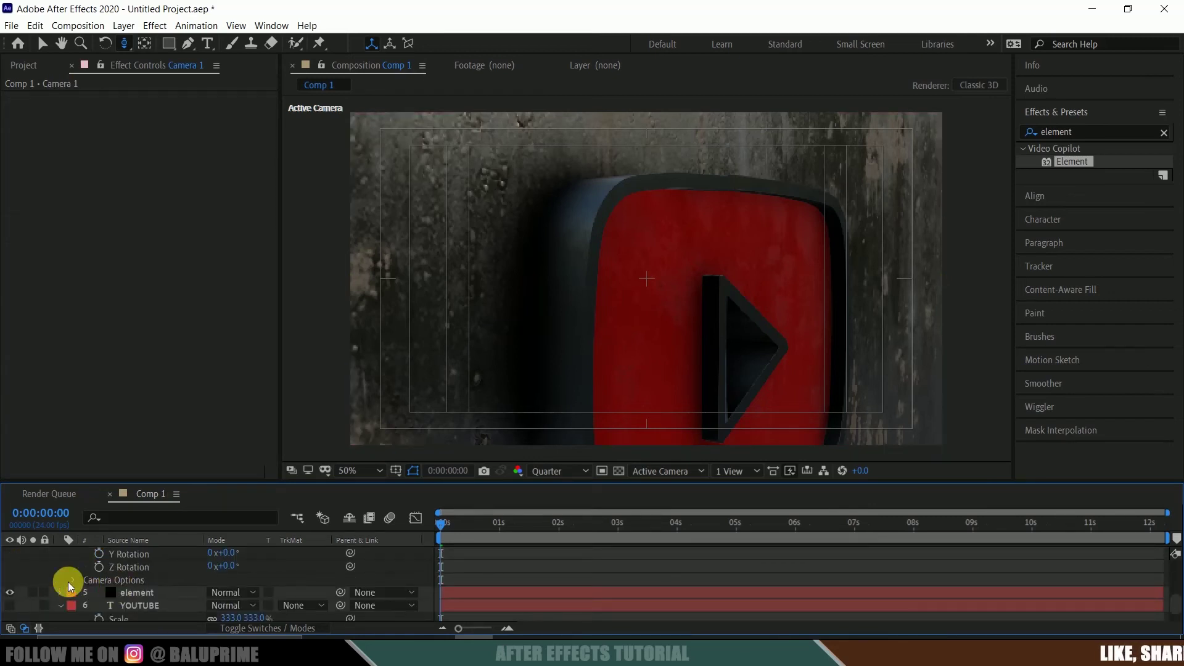
{"action": "left_click", "coordinate": [73, 580]}
{"action": "left_click", "coordinate": [216, 580]}
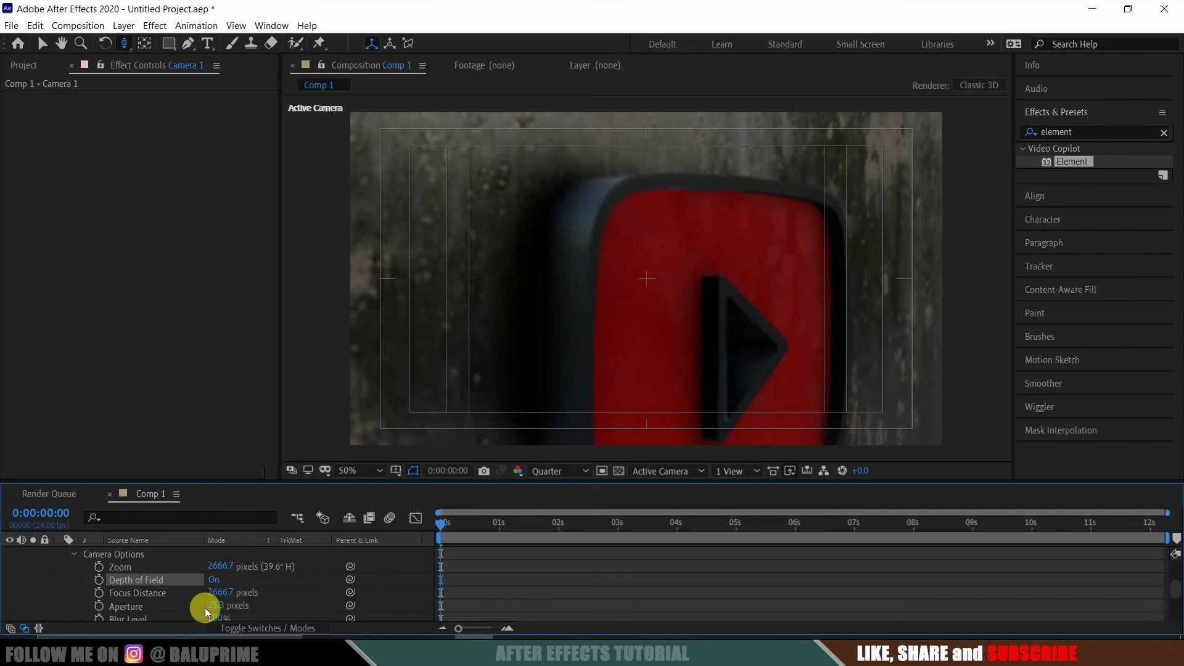
{"action": "left_click", "coordinate": [227, 607]}
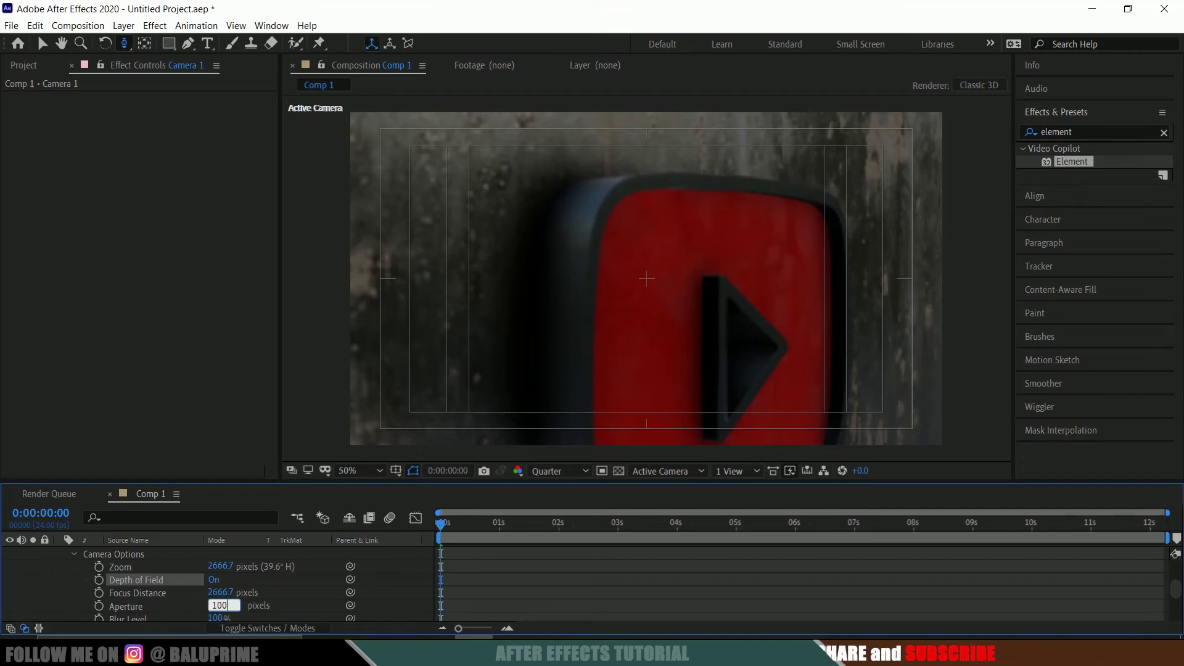
{"action": "type", "text": "1000"}
{"action": "key", "text": "Return"}
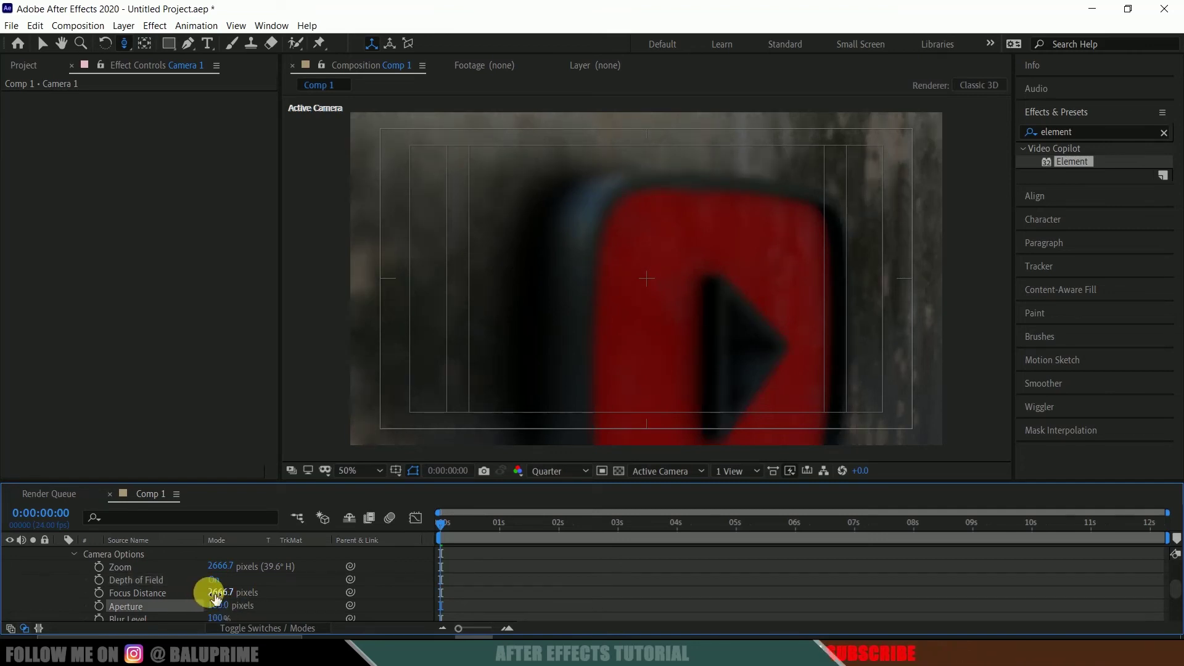
- Try Focus Distance values of 1400, 900 and 450 pixels on Camera 1
{"action": "left_click", "coordinate": [223, 593]}
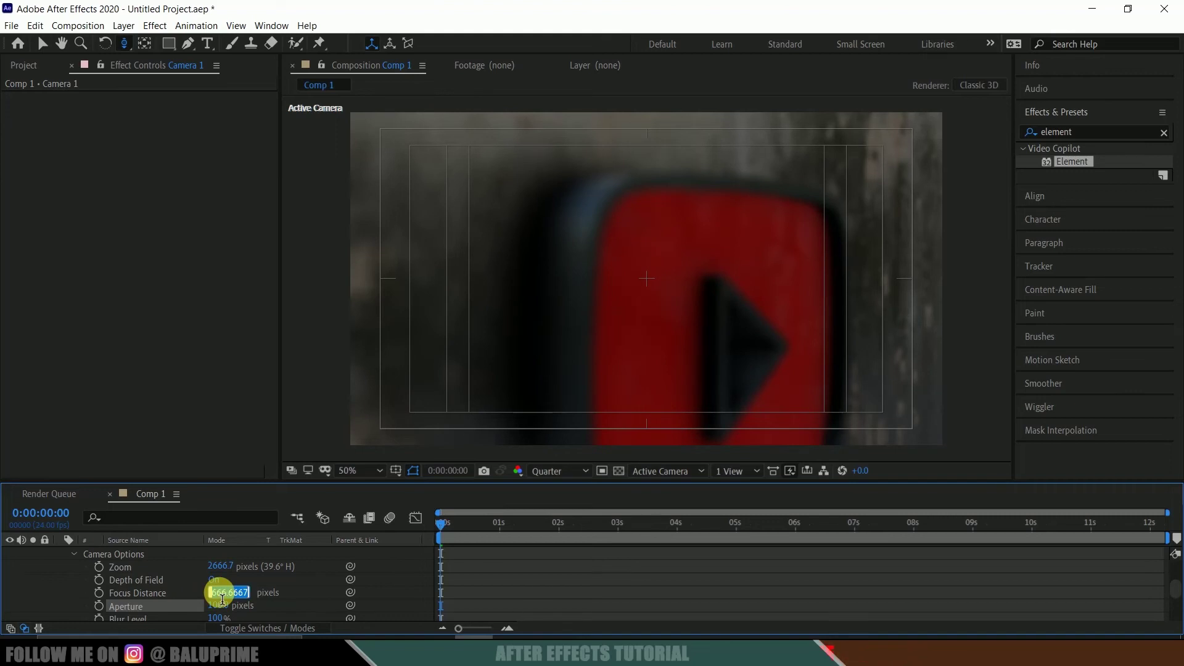
{"action": "key", "text": "Return"}
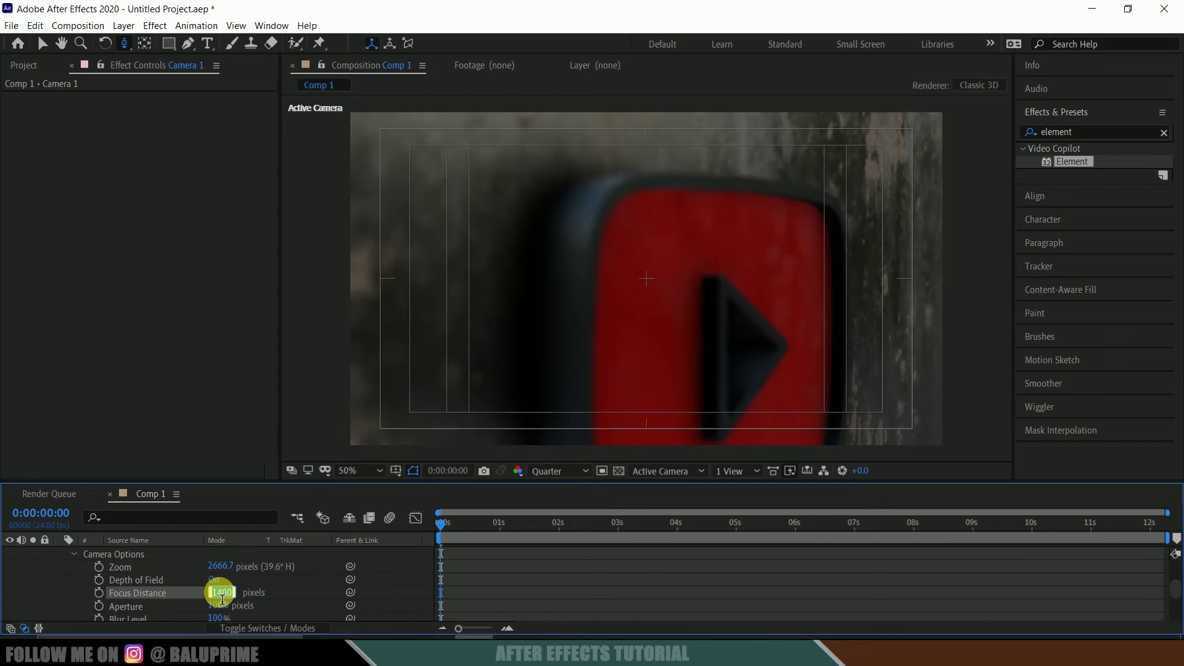
{"action": "type", "text": "0"}
{"action": "key", "text": "Return"}
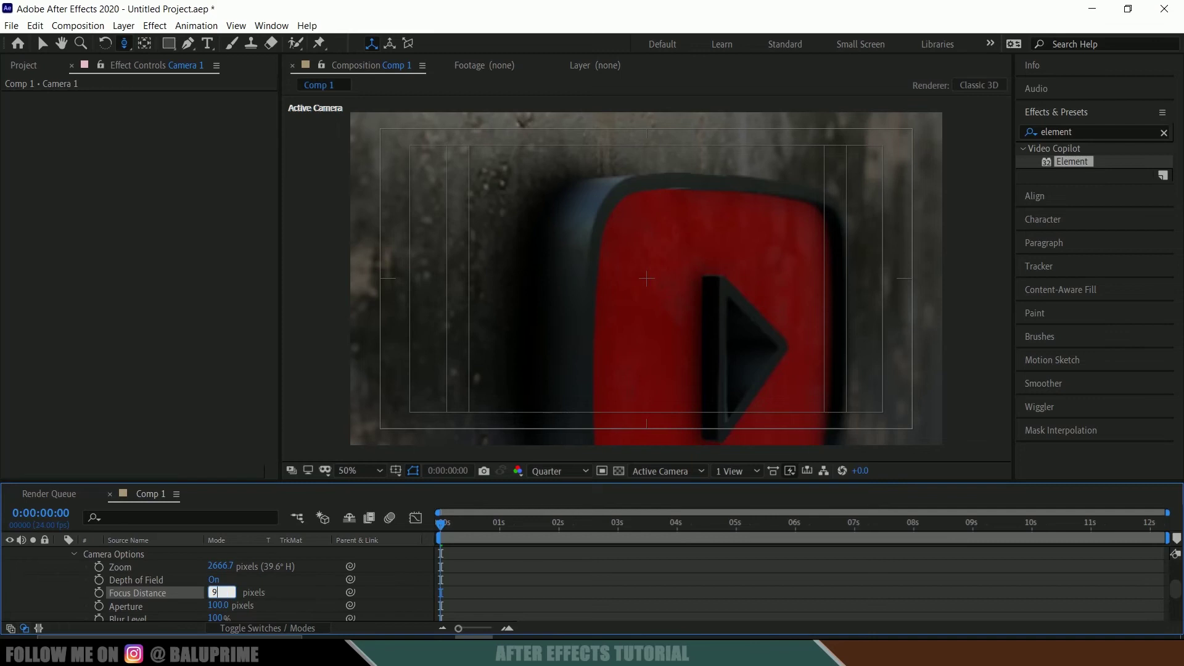
{"action": "type", "text": "00"}
{"action": "key", "text": "Return"}
{"action": "type", "text": "4500"}
{"action": "key", "text": "Return"}
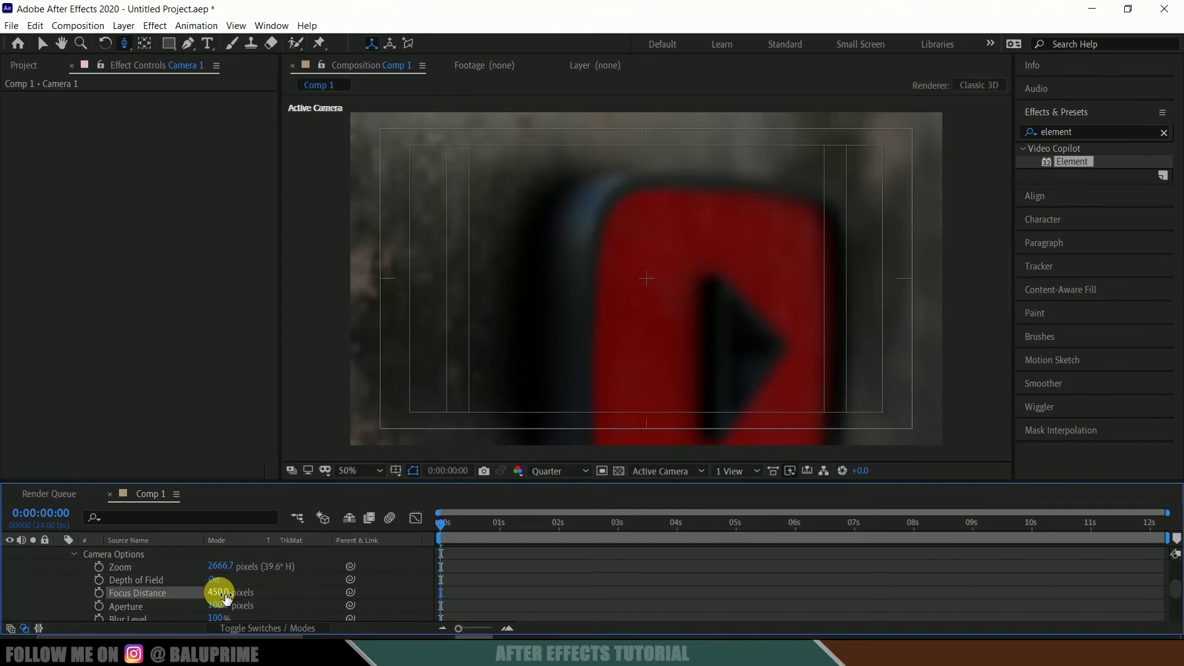
- Set Camera 1's Focus Distance to 750 pixels and keyframe it at 0:00:00:00
{"action": "type", "text": "00"}
{"action": "key", "text": "Return"}
{"action": "type", "text": "7500"}
{"action": "key", "text": "Return"}
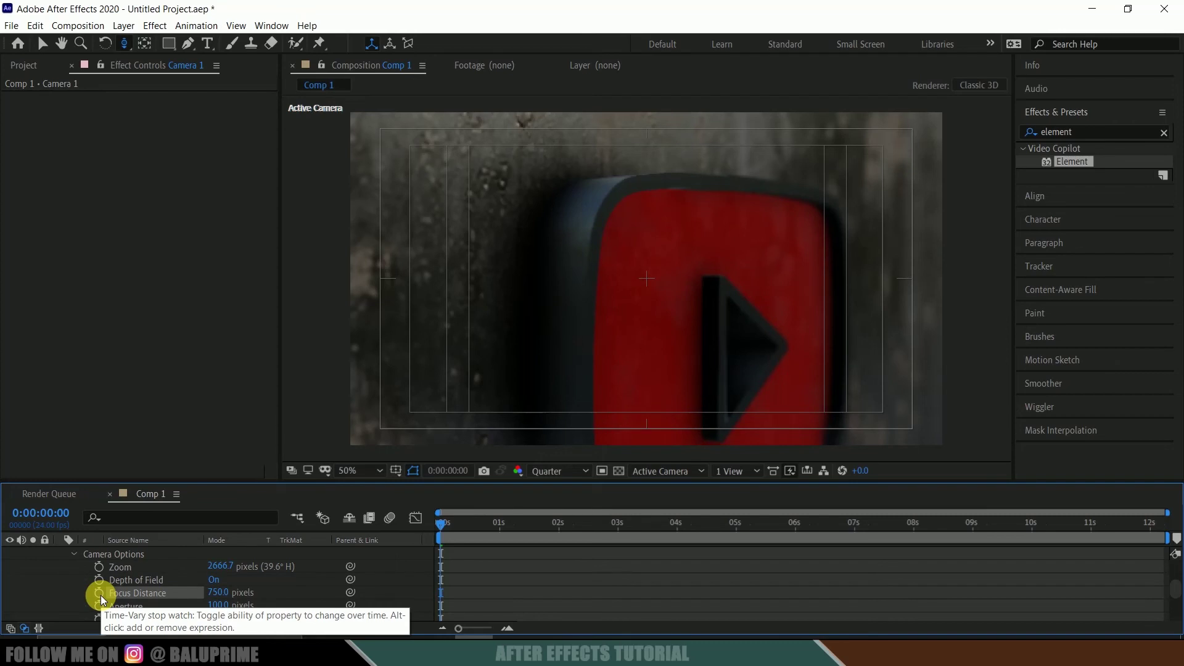
{"action": "scroll", "coordinate": [483, 535], "scroll_direction": "up", "scroll_amount": 3}
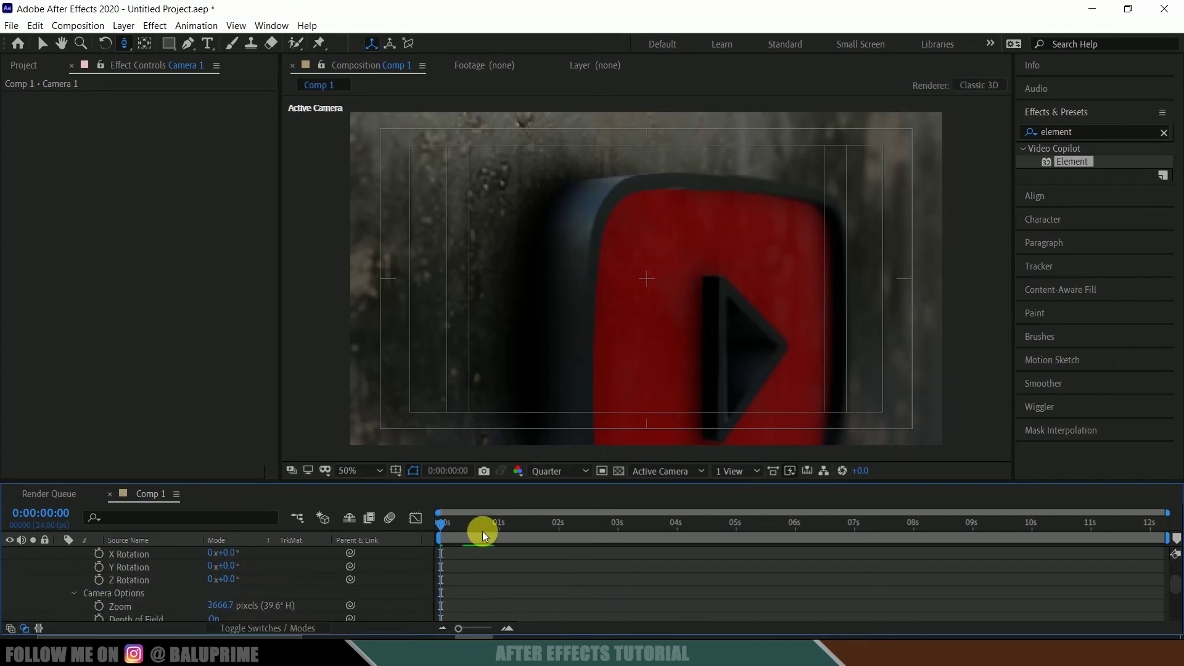
- Keyframe Camera 1's Focus Distance at 600 pixels at 0:00:01:10
{"action": "left_click_drag", "start_coordinate": [456, 524], "coordinate": [524, 523]}
{"action": "scroll", "coordinate": [525, 543], "scroll_direction": "down", "scroll_amount": 3}
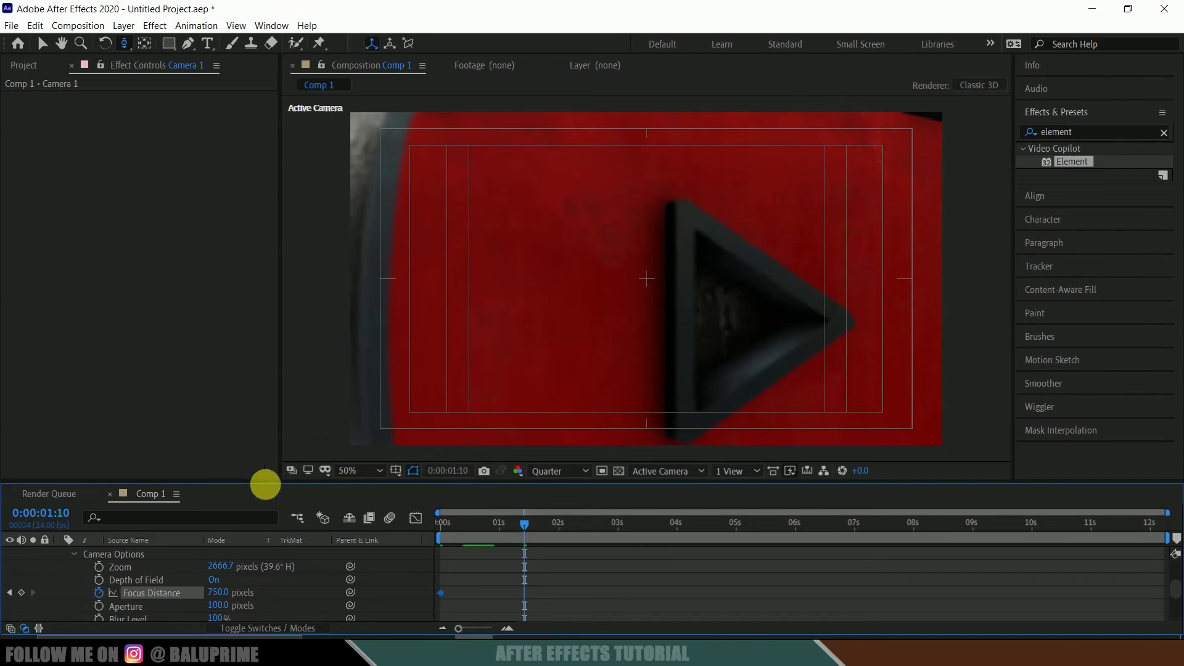
{"action": "left_click_drag", "start_coordinate": [223, 597], "coordinate": [317, 587]}
{"action": "left_click", "coordinate": [527, 523]}
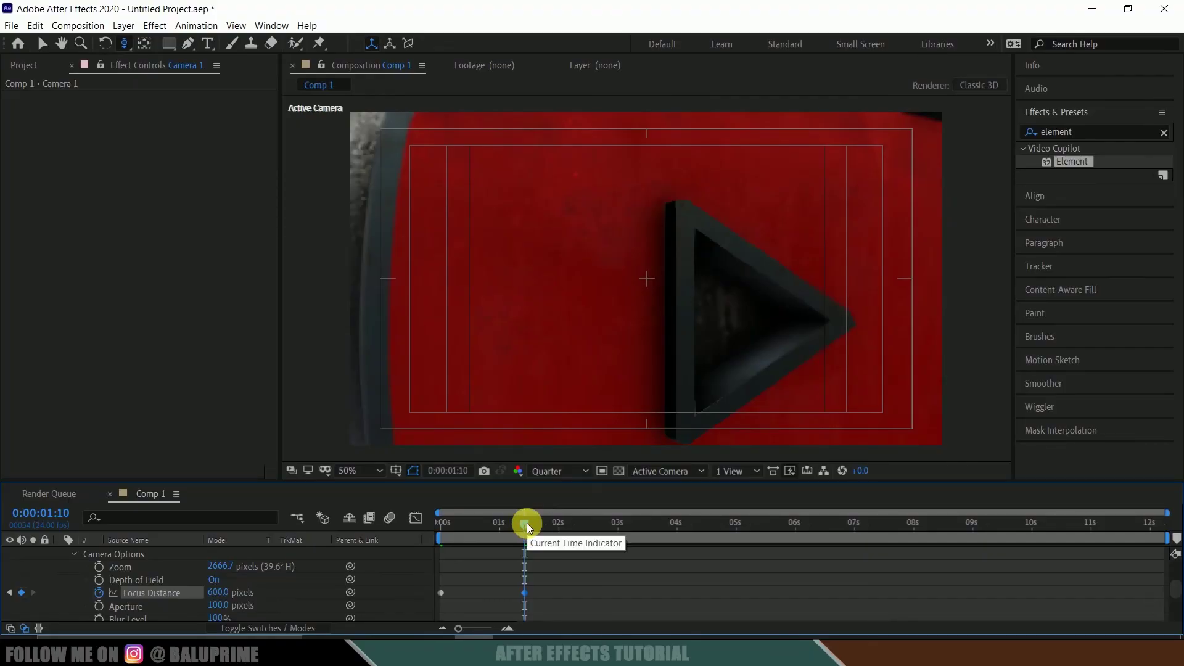
- Keyframe Camera 1's Focus Distance at 800 pixels at its last position keyframe, 0:00:03:13
{"action": "scroll", "coordinate": [559, 565], "scroll_direction": "up", "scroll_amount": 3}
{"action": "left_click_drag", "start_coordinate": [531, 530], "coordinate": [646, 545]}
{"action": "scroll", "coordinate": [665, 575], "scroll_direction": "up", "scroll_amount": 3}
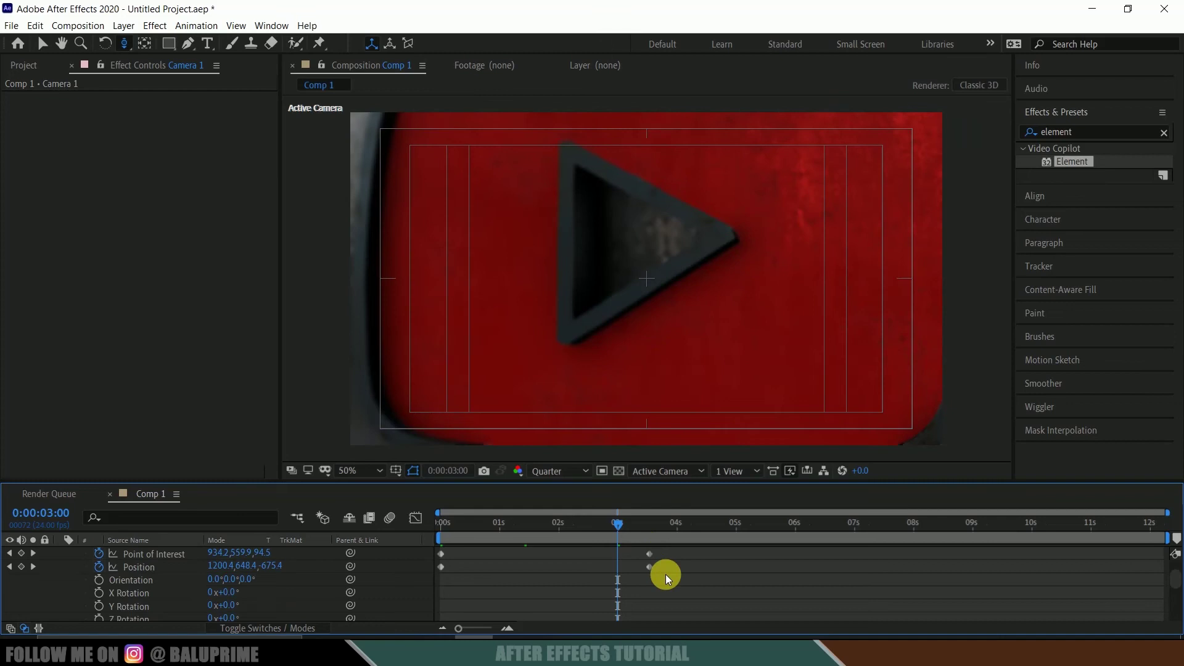
{"action": "scroll", "coordinate": [621, 561], "scroll_direction": "up", "scroll_amount": 3}
{"action": "left_click", "coordinate": [608, 569]}
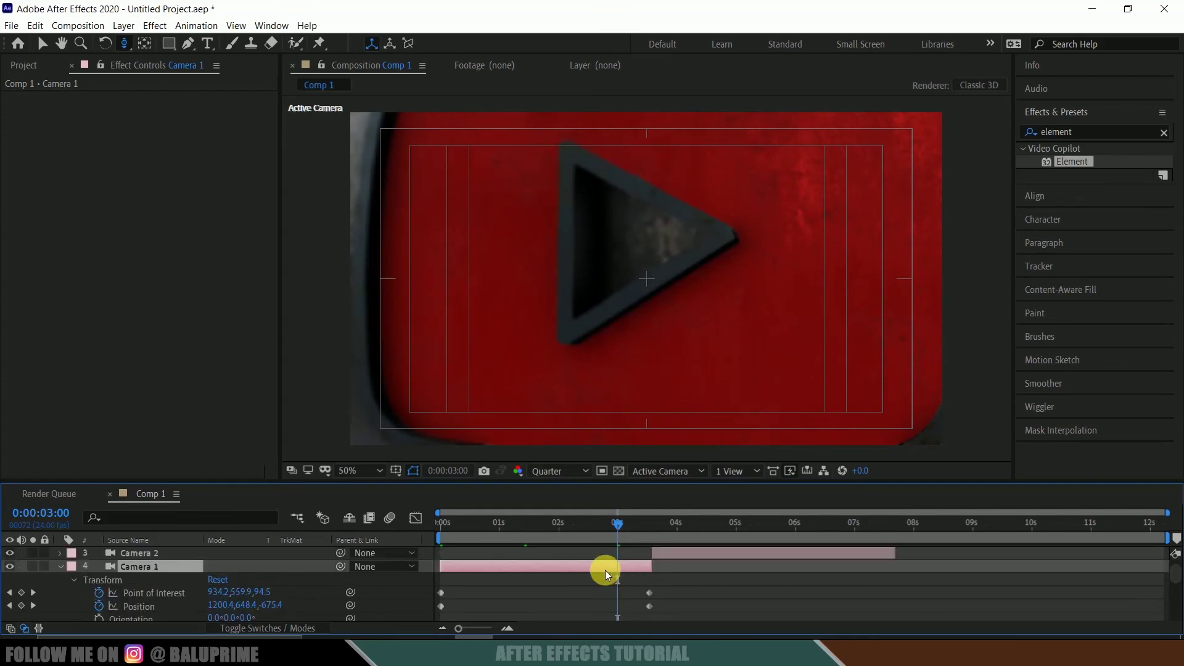
{"action": "key", "text": "k"}
{"action": "scroll", "coordinate": [254, 607], "scroll_direction": "down", "scroll_amount": 6}
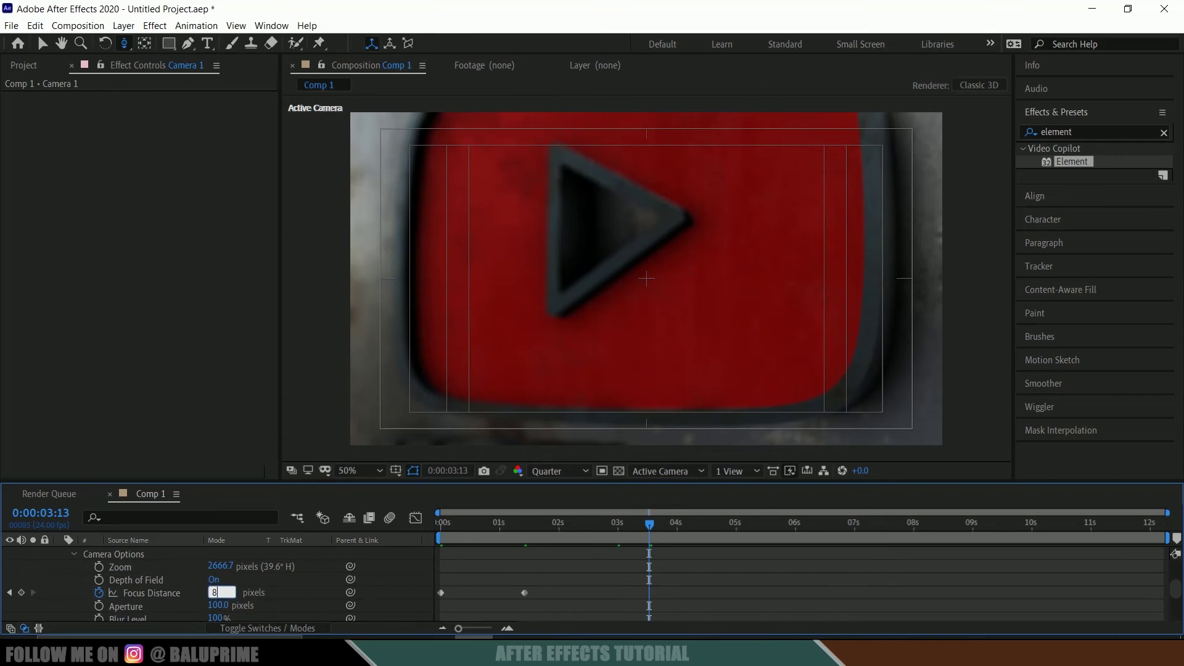
{"action": "left_click", "coordinate": [223, 594]}
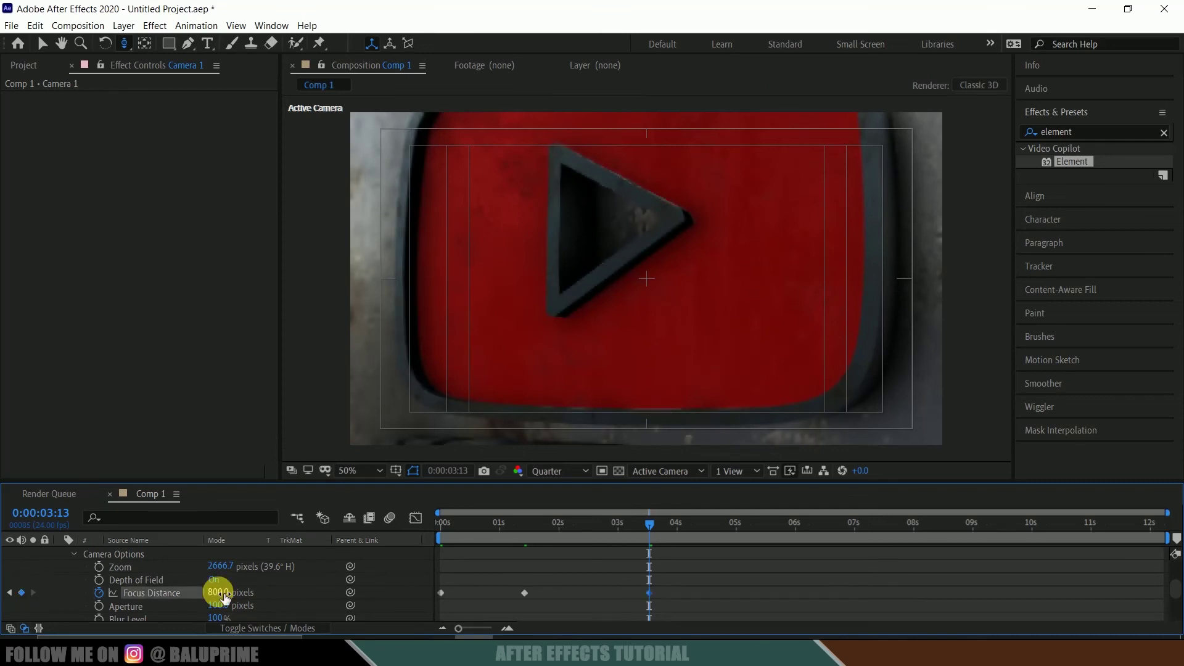
- Keyframe Camera 2's Focus Distance at 450 pixels at its start, 0:00:03:14, and collapse the layer's properties
{"action": "scroll", "coordinate": [693, 587], "scroll_direction": "up", "scroll_amount": 6}
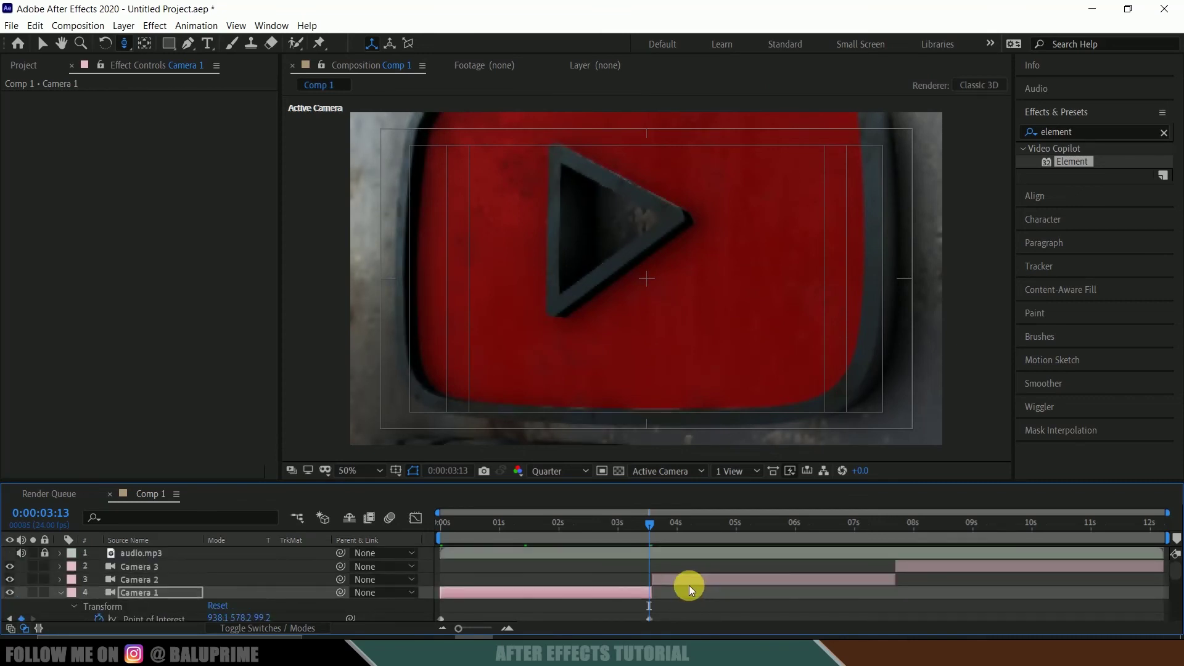
{"action": "left_click", "coordinate": [668, 579]}
{"action": "key", "text": "Page_Down"}
{"action": "left_click", "coordinate": [60, 579]}
{"action": "scroll", "coordinate": [46, 612], "scroll_direction": "down", "scroll_amount": 1}
{"action": "scroll", "coordinate": [46, 613], "scroll_direction": "down", "scroll_amount": 3}
{"action": "left_click_drag", "start_coordinate": [218, 593], "coordinate": [223, 603]}
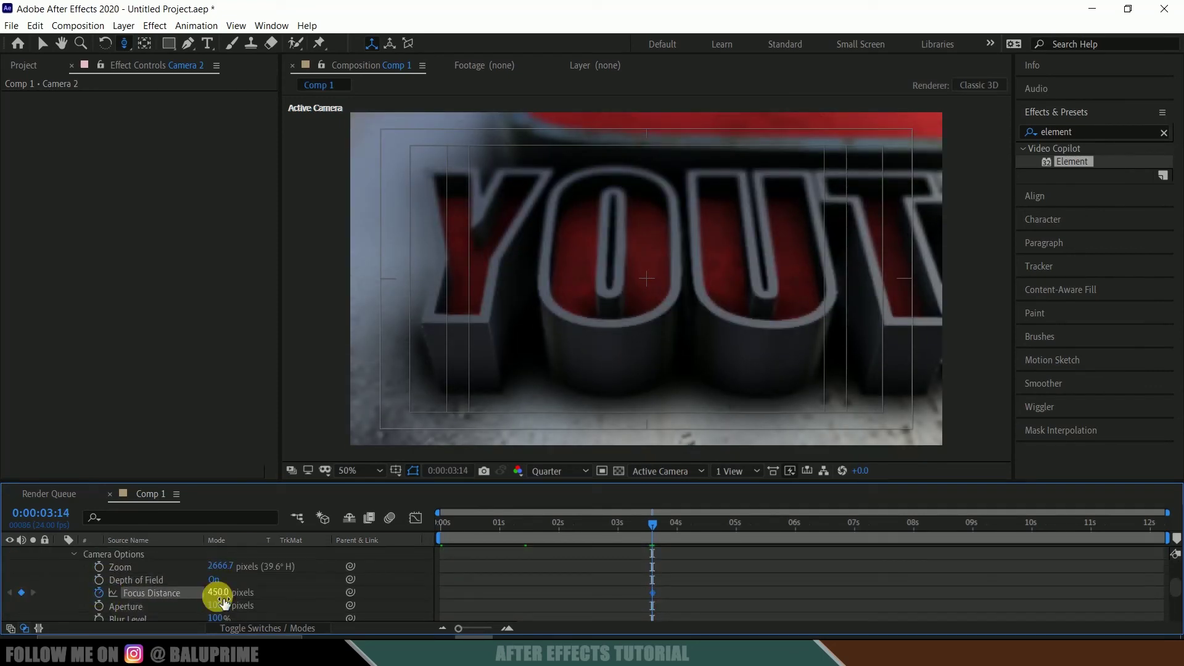
{"action": "scroll", "coordinate": [785, 576], "scroll_direction": "up", "scroll_amount": 3}
{"action": "left_click_drag", "start_coordinate": [783, 524], "coordinate": [420, 528]}
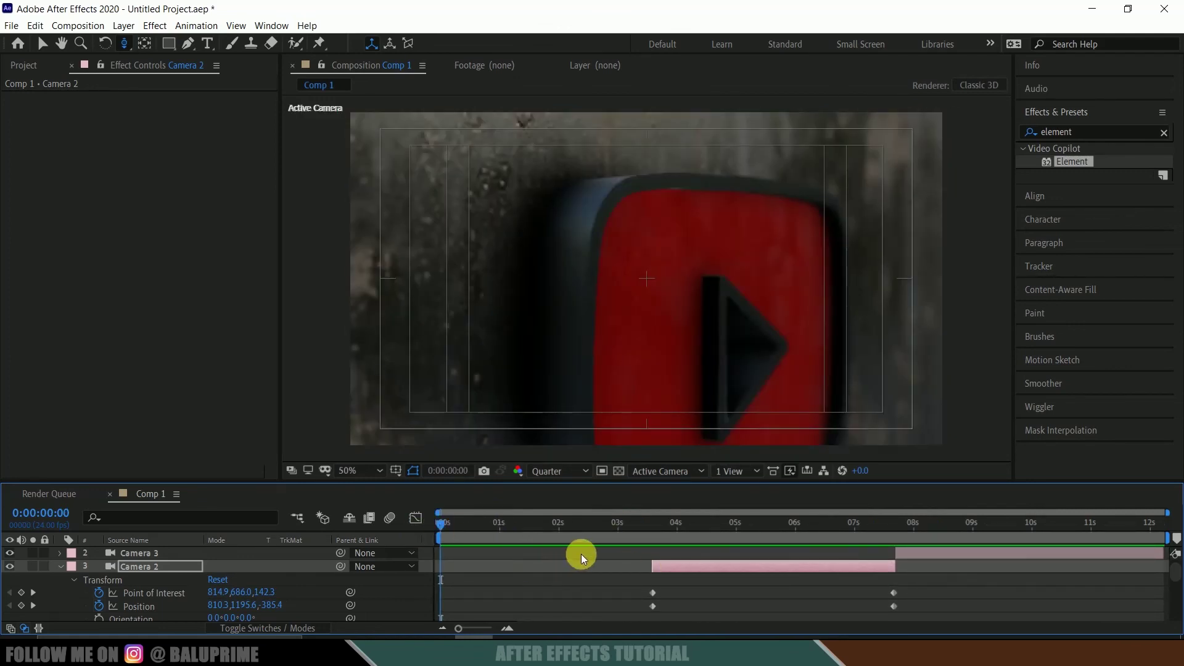
{"action": "left_click", "coordinate": [60, 566]}
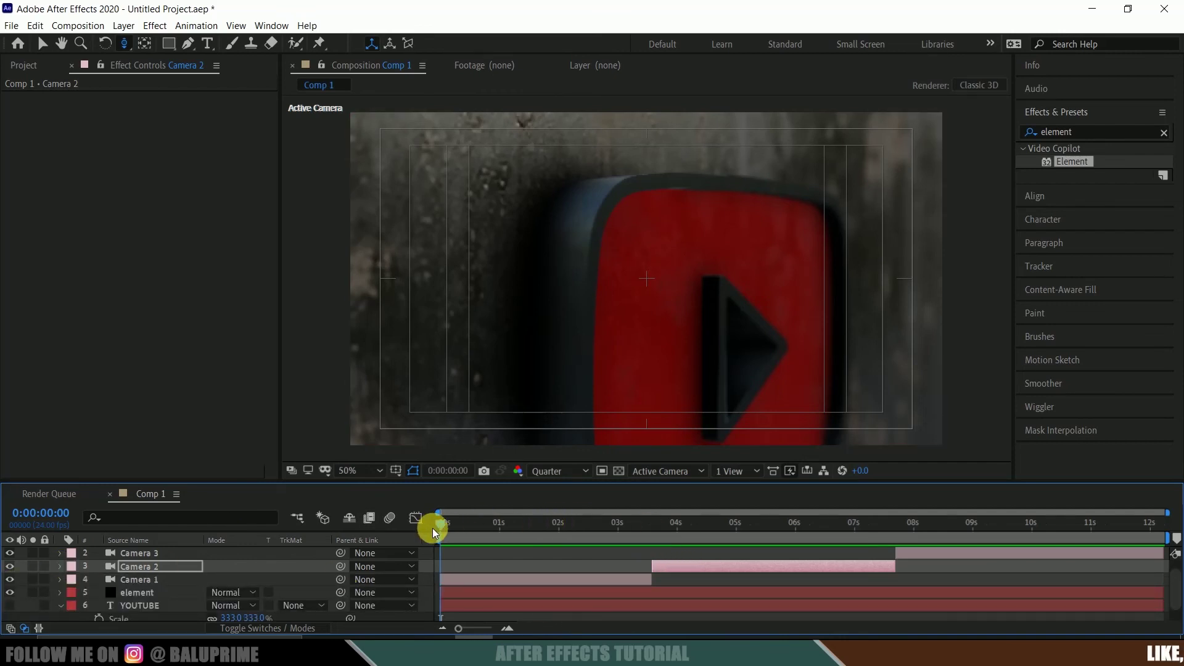
- Add an adjustment layer and trim it to span 0:00:03:08 to 0:00:03:23 across the Camera 1 to Camera 2 cut
{"action": "left_click_drag", "start_coordinate": [434, 529], "coordinate": [638, 539]}
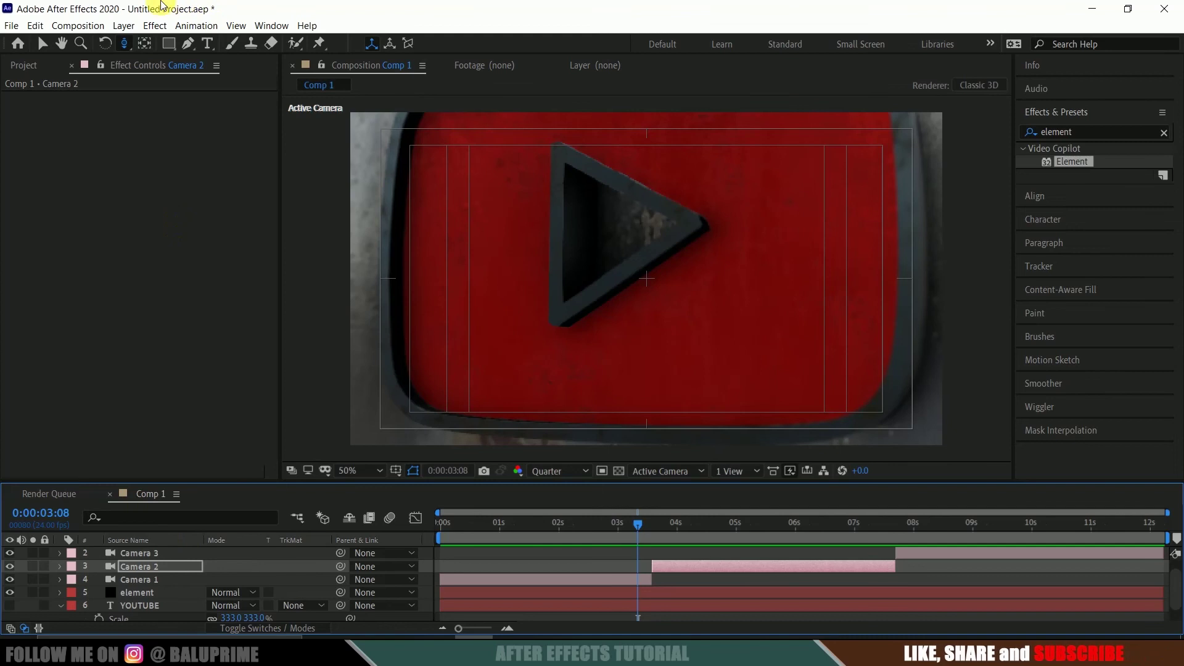
{"action": "left_click", "coordinate": [123, 25]}
{"action": "mouse_move", "coordinate": [139, 41]}
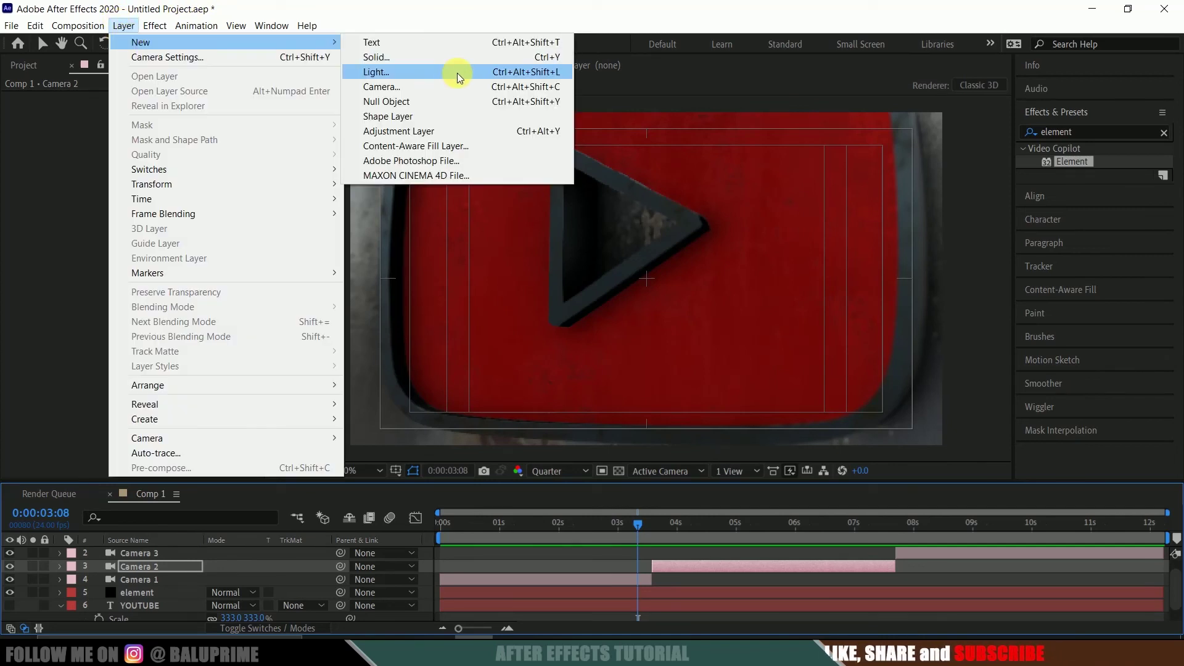
{"action": "left_click", "coordinate": [417, 131]}
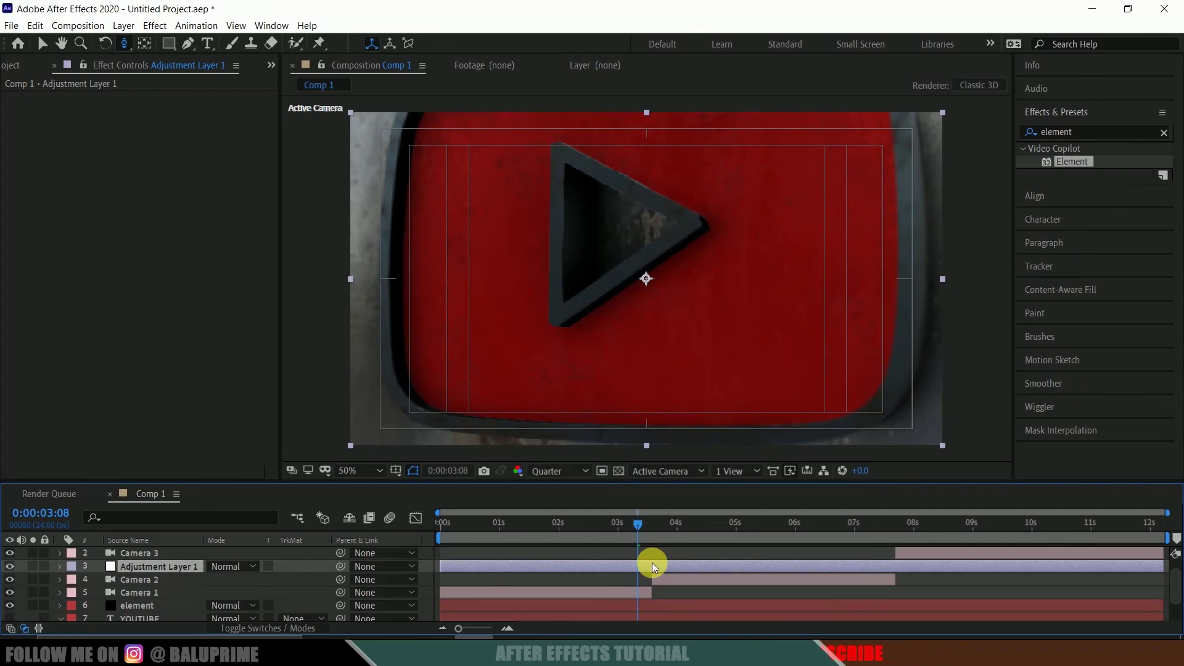
{"action": "key", "text": "alt+bracketleft"}
{"action": "left_click_drag", "start_coordinate": [642, 524], "coordinate": [682, 545]}
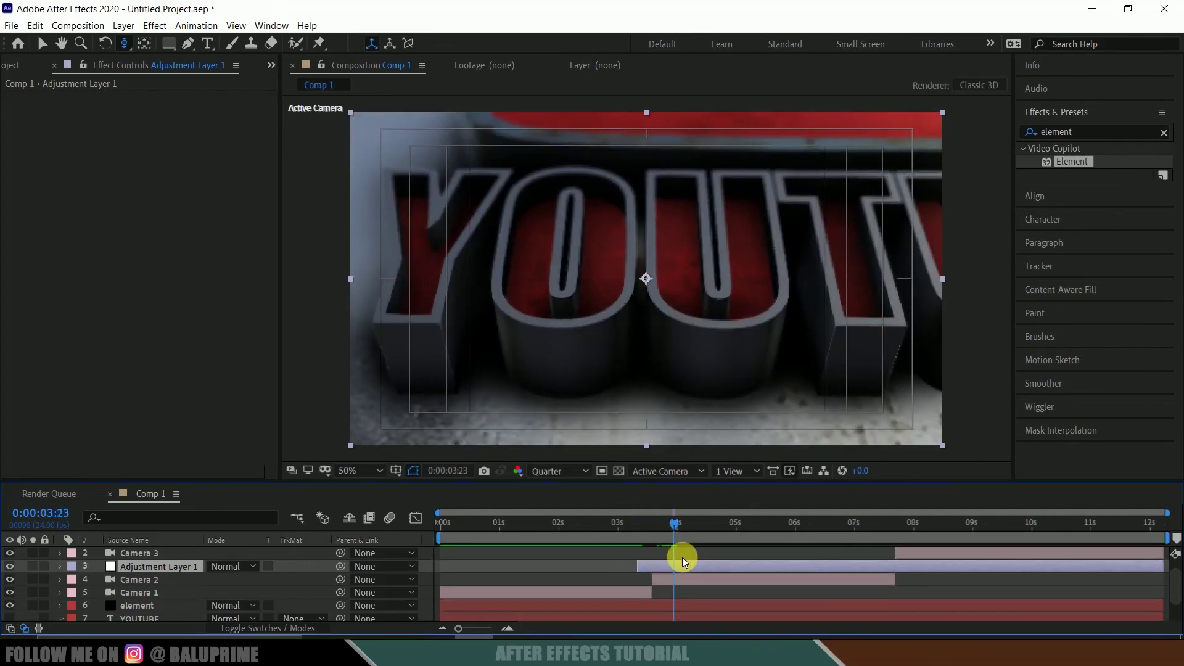
{"action": "key", "text": "alt+bracketright"}
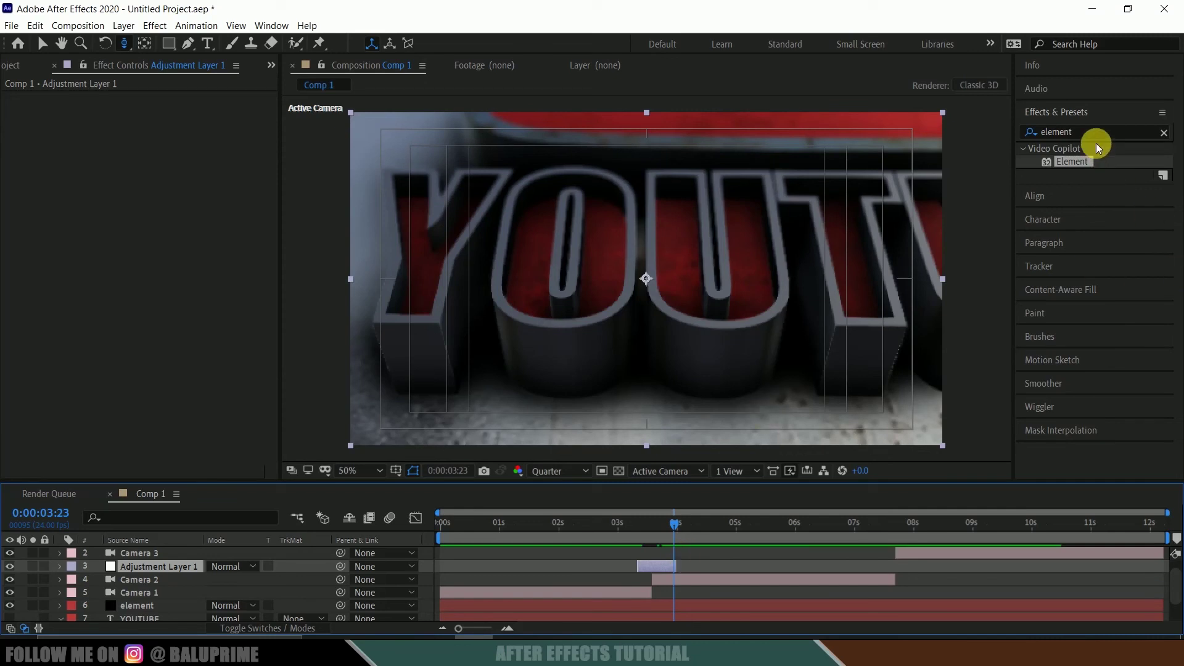
- Search the effects for "level" and apply Levels to the adjustment layer
{"action": "left_click", "coordinate": [1147, 132]}
{"action": "type", "text": "level"}
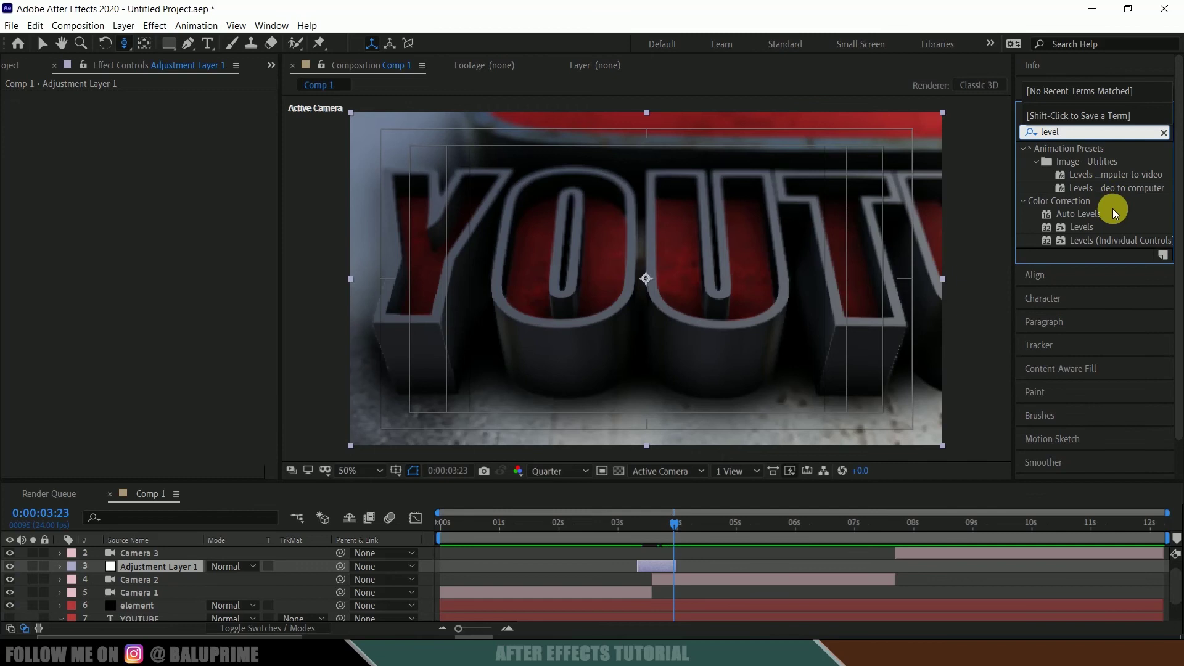
{"action": "left_click", "coordinate": [1113, 209]}
{"action": "left_click", "coordinate": [1091, 184]}
{"action": "left_click_drag", "start_coordinate": [1091, 184], "coordinate": [650, 527]}
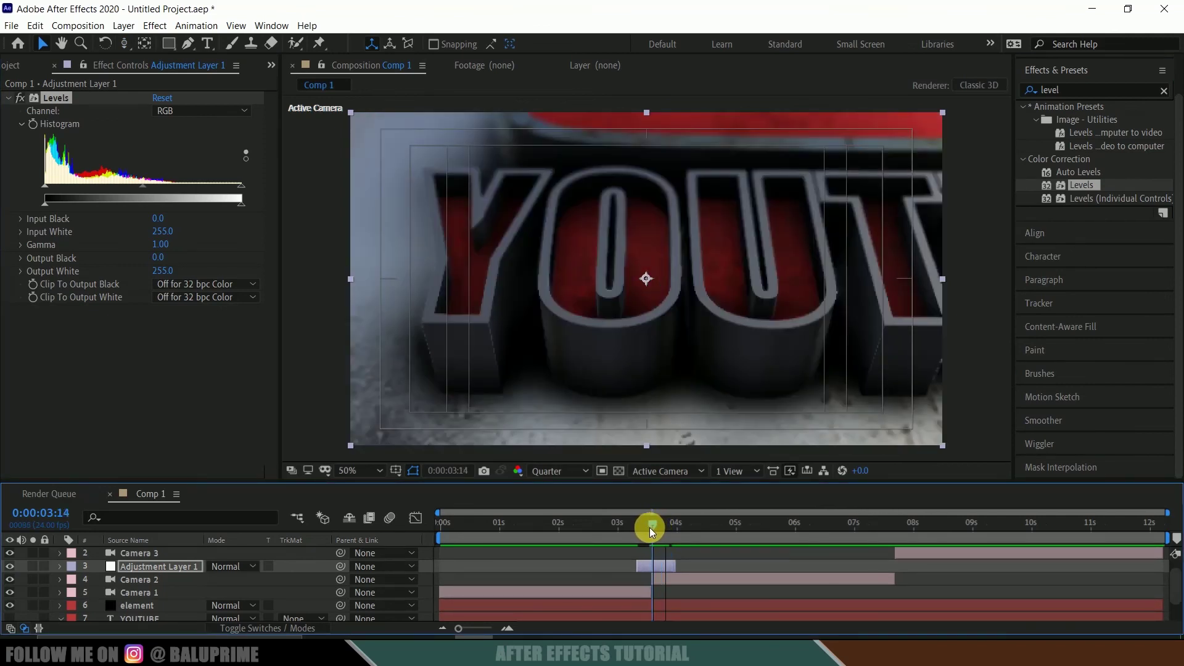
- Enable Histogram keyframing in Levels at 0:00:03:14 and lower Output White to 2 for a black frame
{"action": "left_click", "coordinate": [658, 566]}
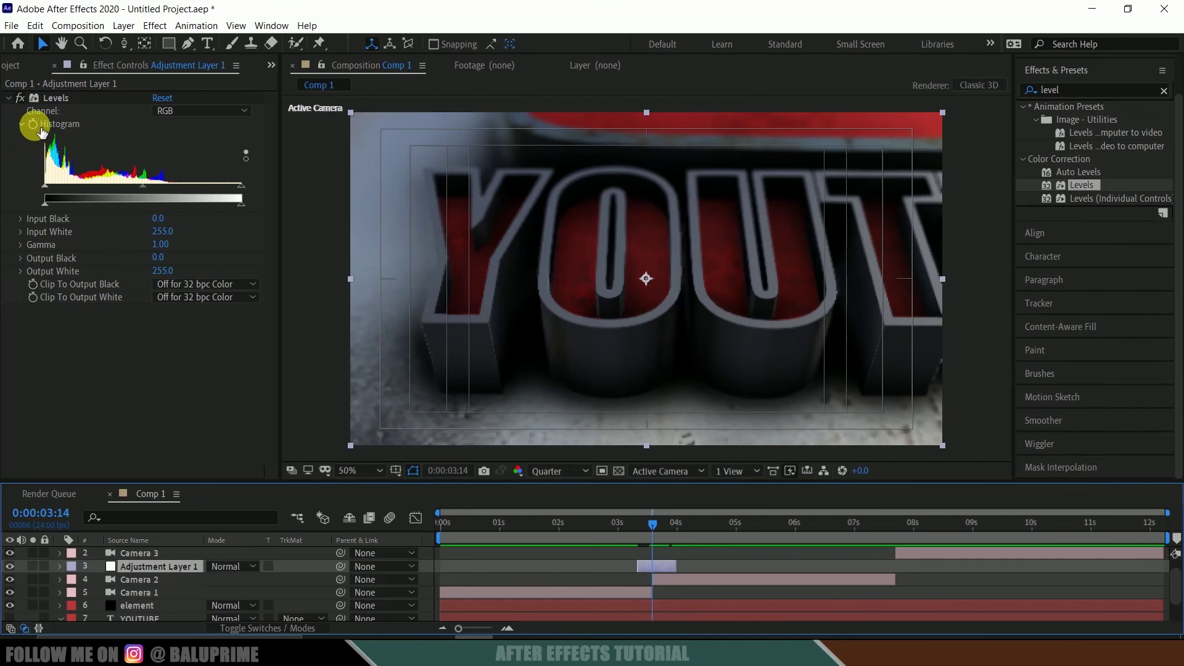
{"action": "left_click", "coordinate": [34, 125]}
{"action": "left_click_drag", "start_coordinate": [289, 239], "coordinate": [358, 241]}
{"action": "left_click_drag", "start_coordinate": [240, 203], "coordinate": [51, 208]}
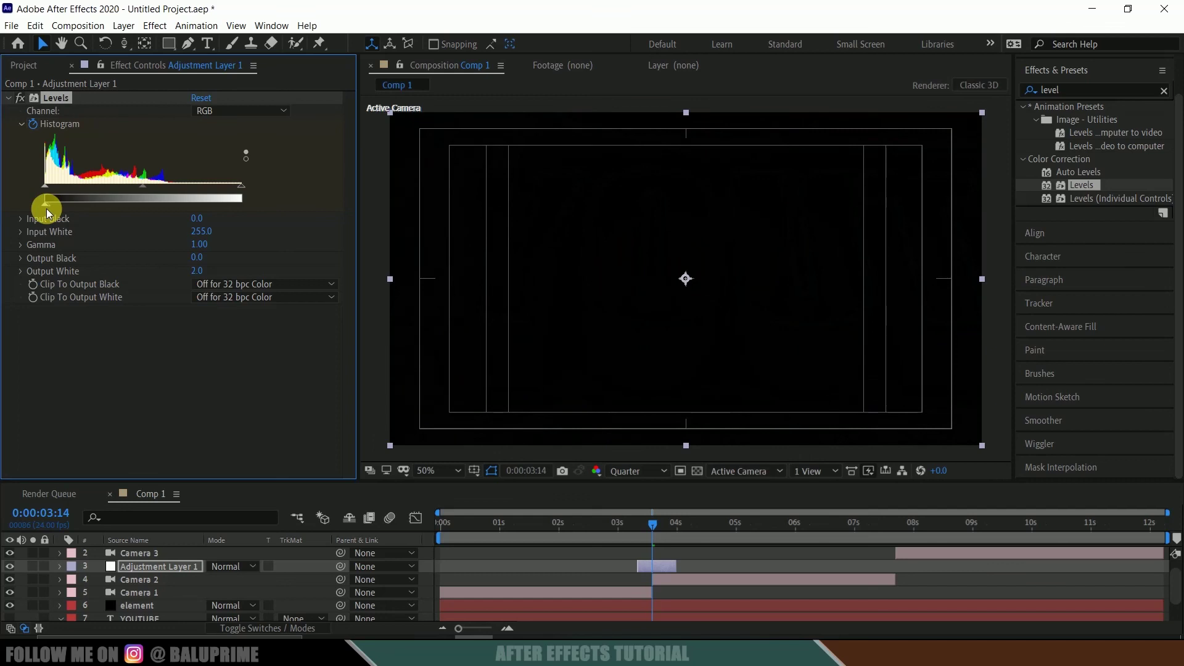
- Keyframe the Levels Output White at 255 at the adjustment layer's start, 0:00:03:08, and end, 0:00:03:23, and check the fade
{"action": "left_click", "coordinate": [652, 565]}
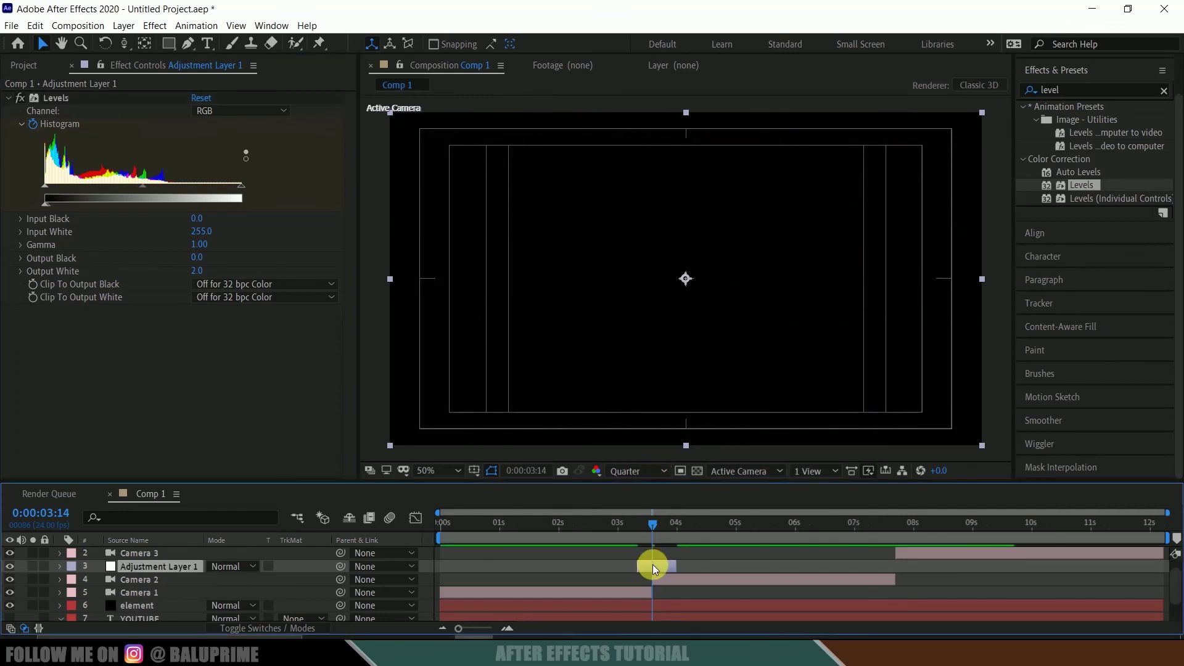
{"action": "key", "text": "i"}
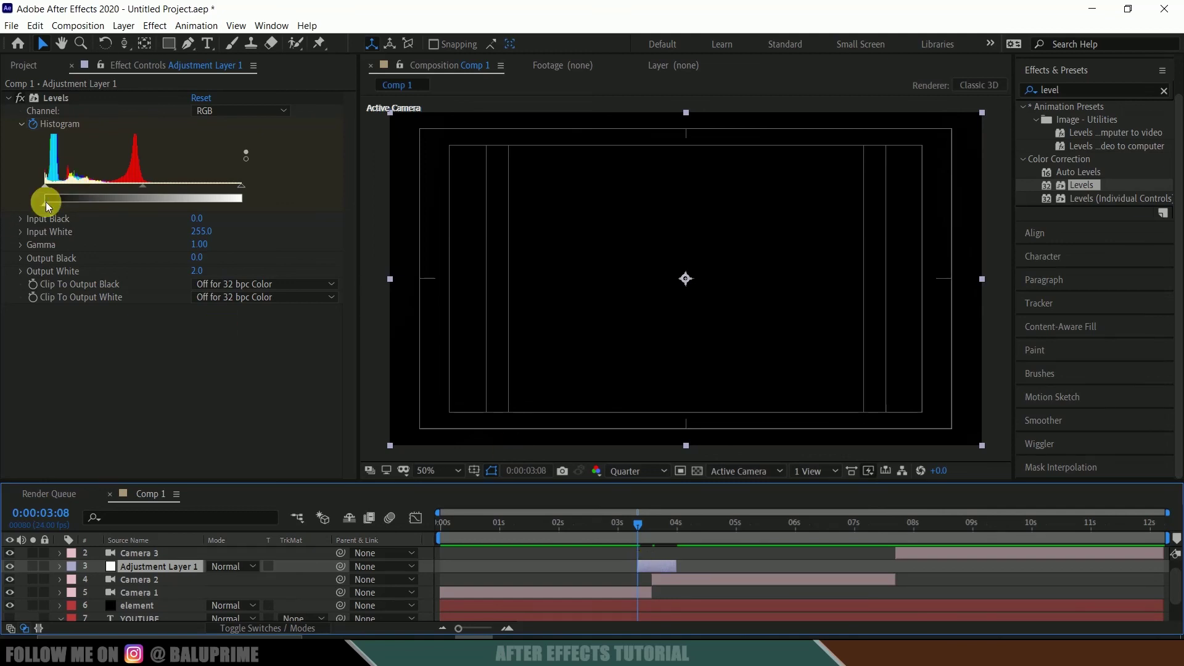
{"action": "left_click_drag", "start_coordinate": [49, 202], "coordinate": [253, 207]}
{"action": "left_click", "coordinate": [655, 567]}
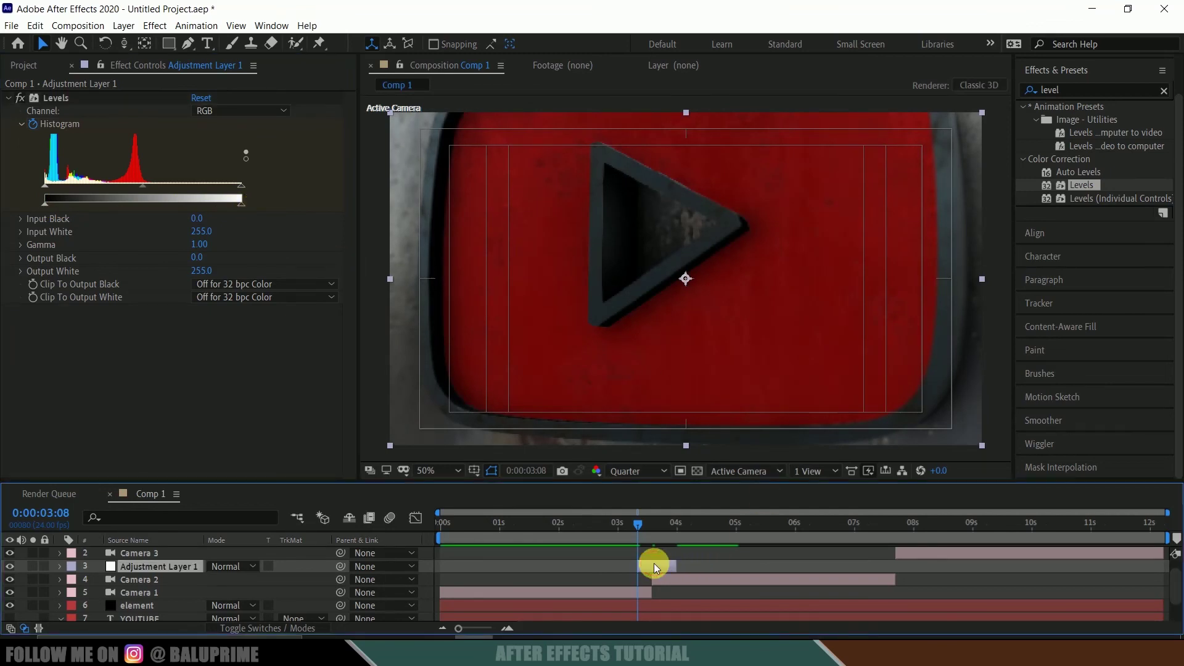
{"action": "key", "text": "o"}
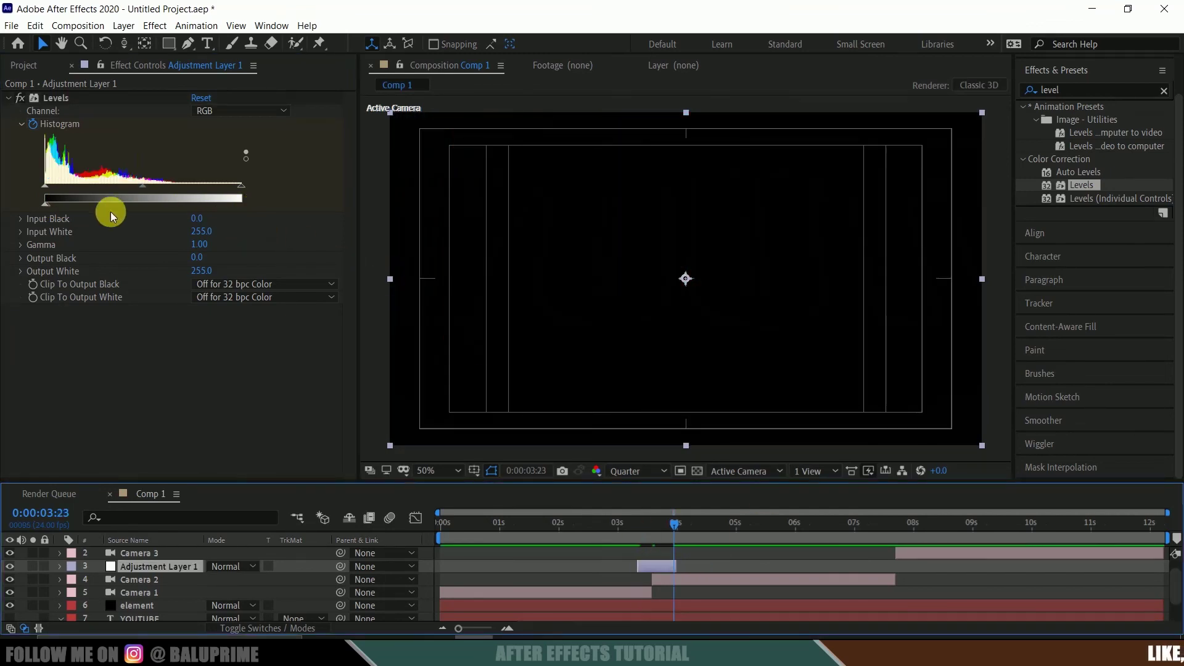
{"action": "left_click_drag", "start_coordinate": [49, 206], "coordinate": [234, 208]}
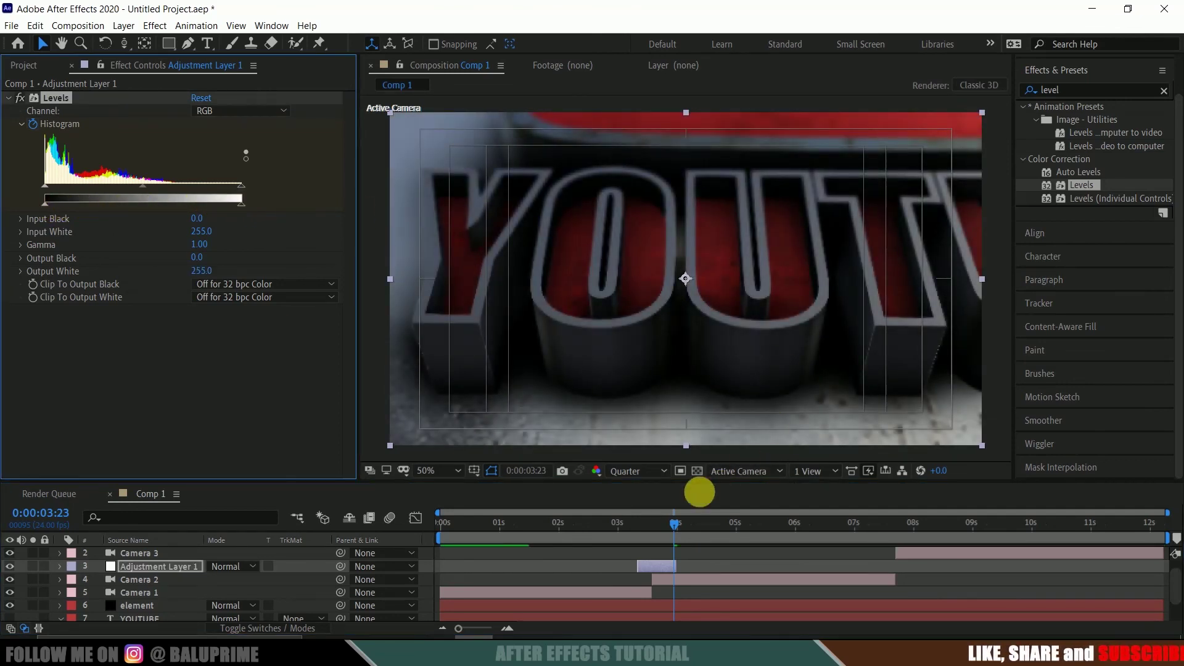
{"action": "left_click_drag", "start_coordinate": [634, 521], "coordinate": [628, 522]}
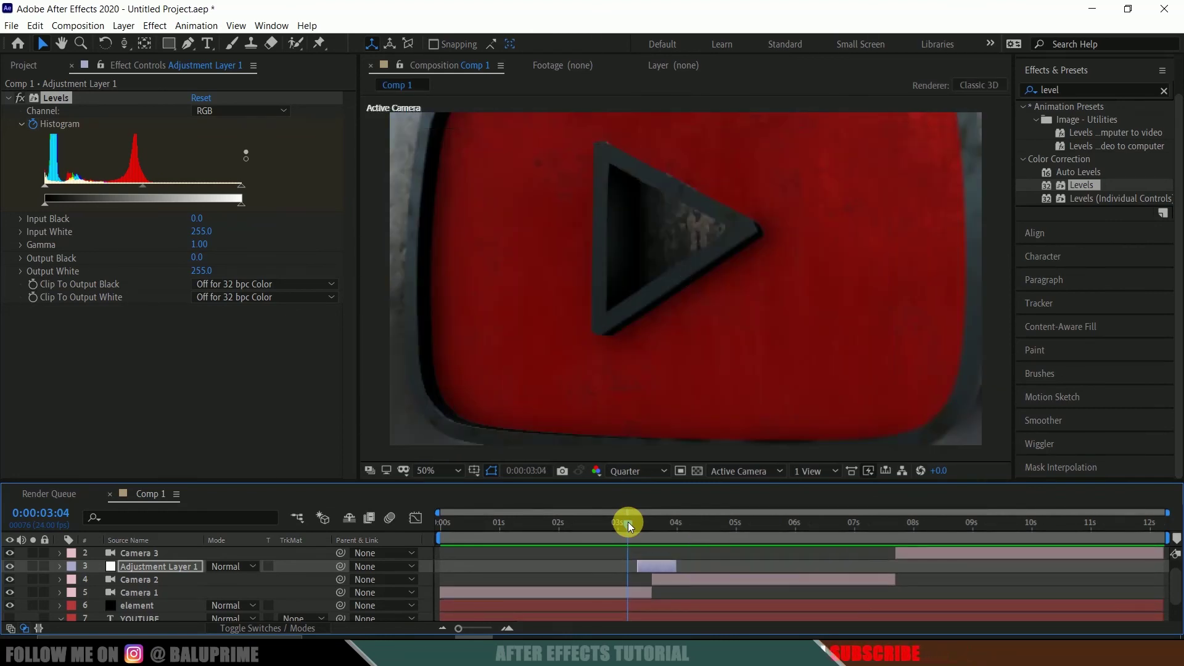
{"action": "left_click_drag", "start_coordinate": [628, 521], "coordinate": [668, 525]}
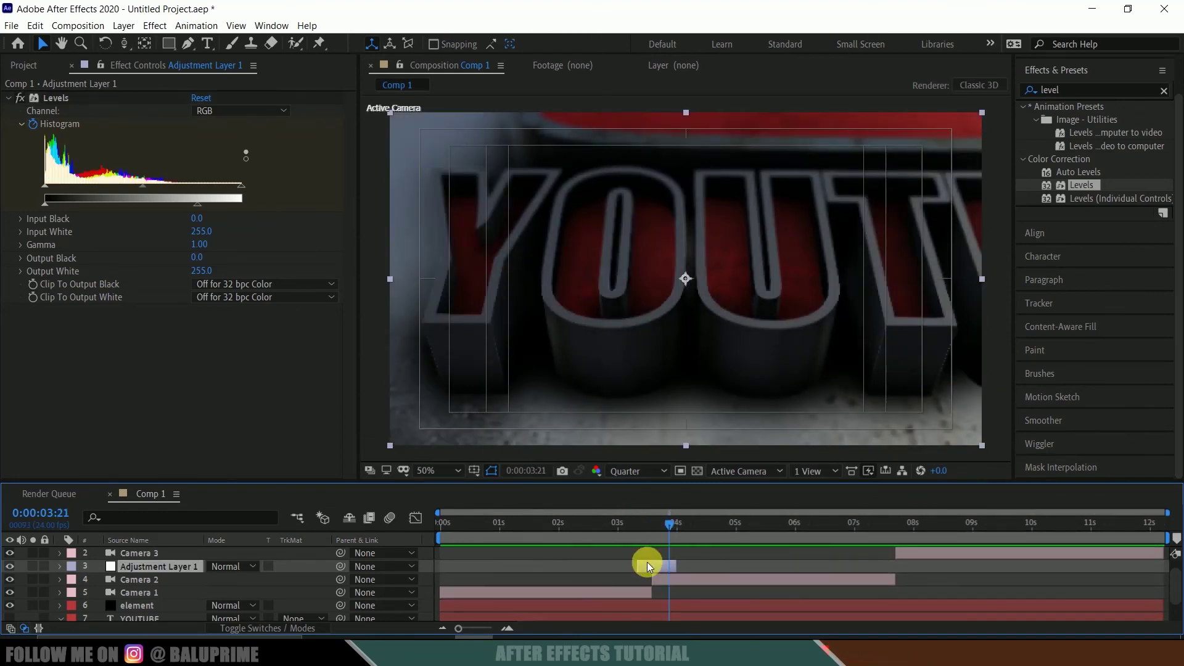
- Duplicate the adjustment layer, place the copy above Camera 3, and align its middle keyframe with the Camera 2 to Camera 3 cut near 0:00:07:16
{"action": "key", "text": "ctrl+d"}
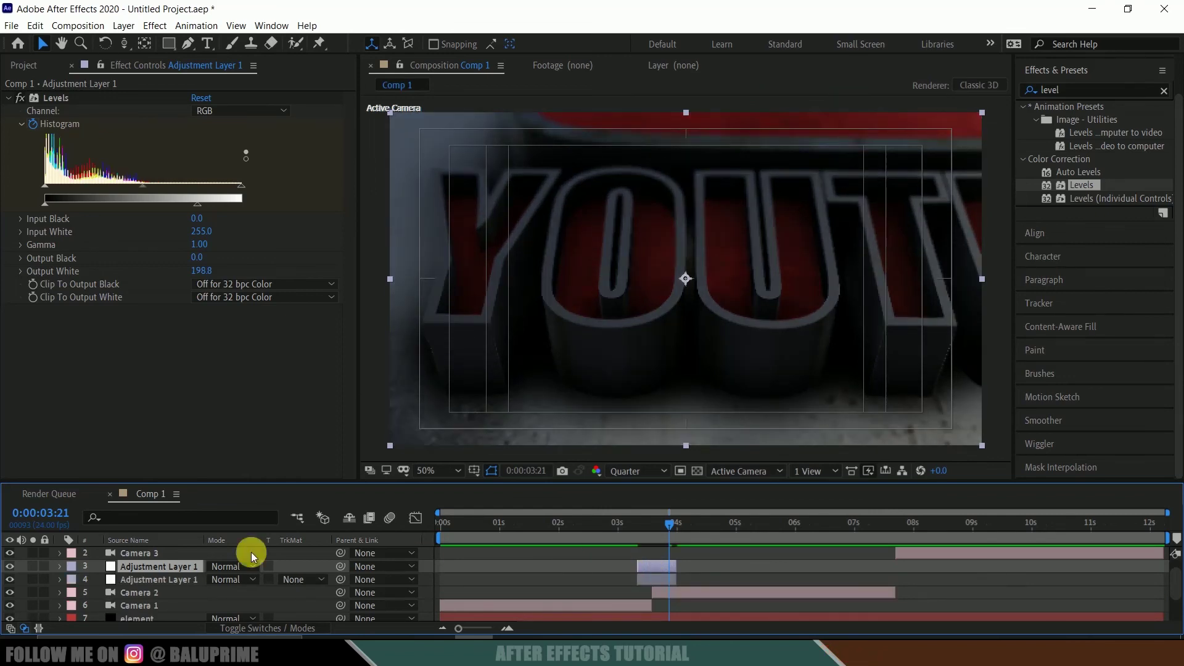
{"action": "left_click_drag", "start_coordinate": [668, 568], "coordinate": [911, 569]}
{"action": "scroll", "coordinate": [137, 566], "scroll_direction": "up", "scroll_amount": 1}
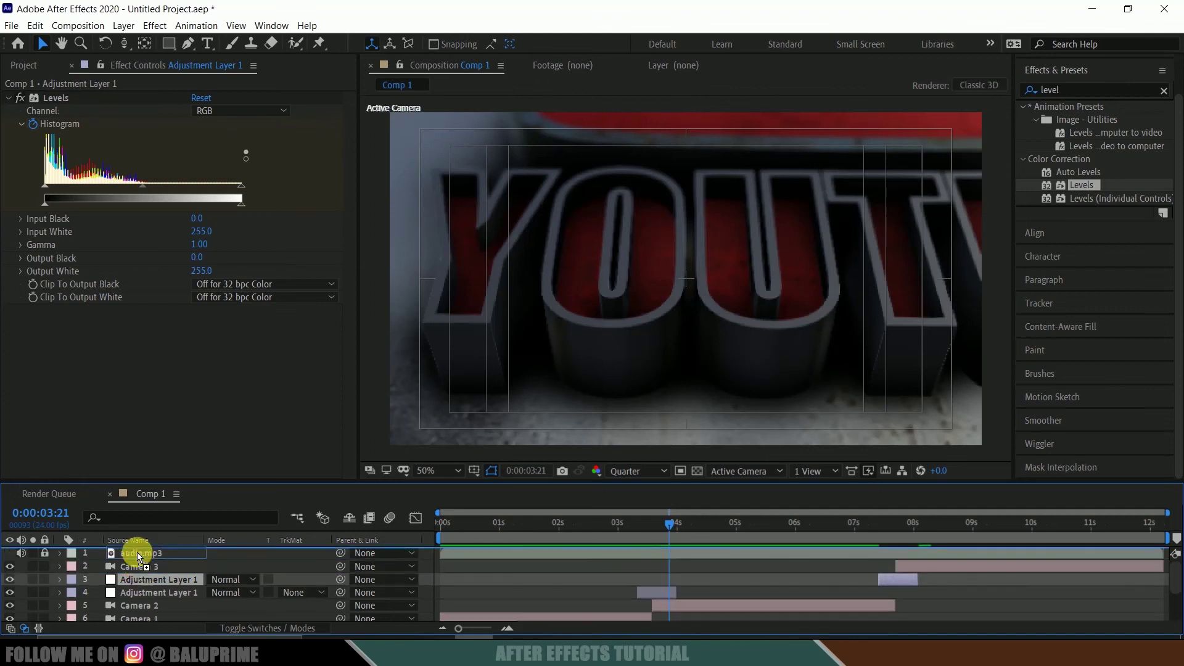
{"action": "left_click_drag", "start_coordinate": [137, 566], "coordinate": [130, 561]}
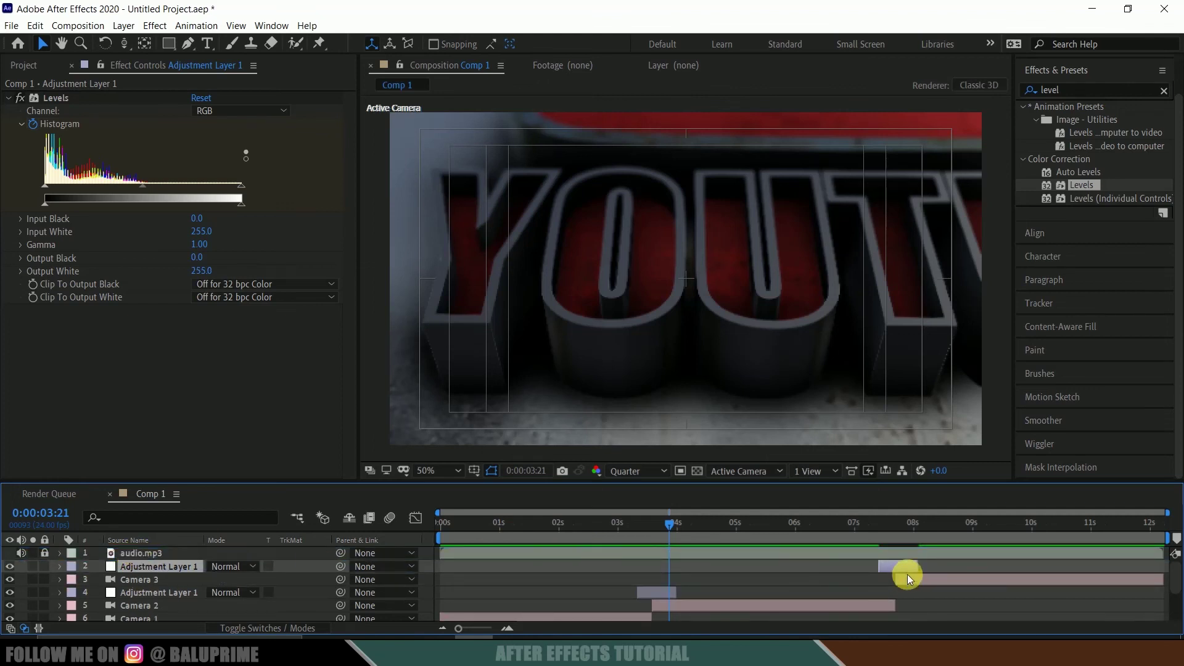
{"action": "key", "text": "u"}
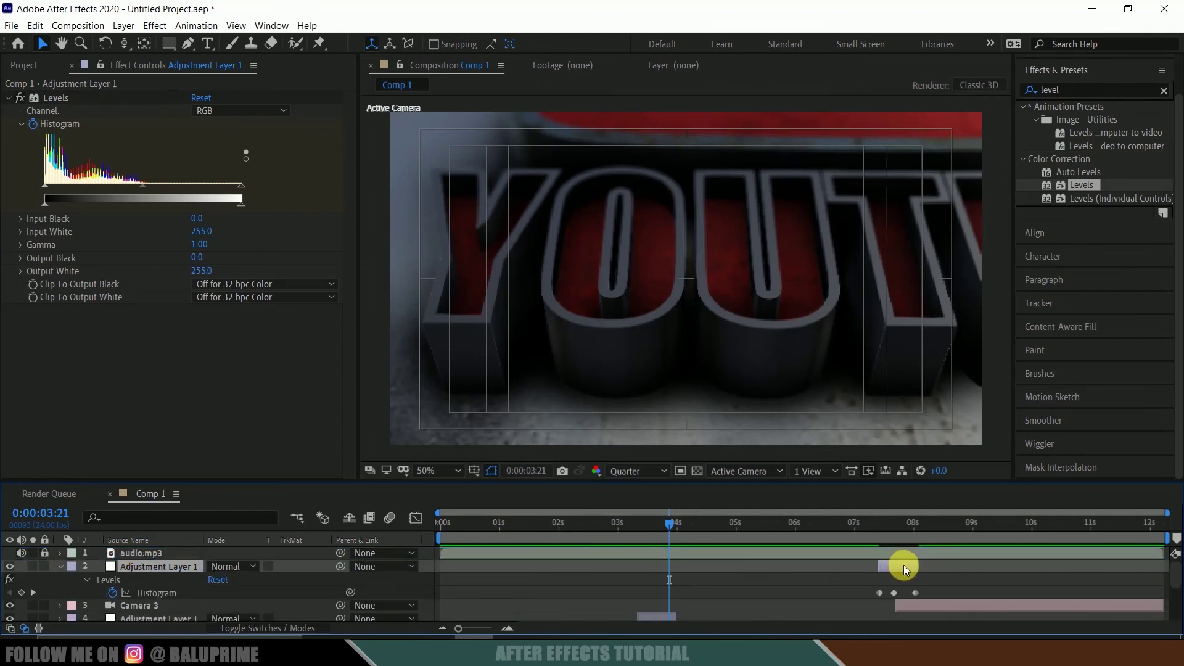
{"action": "left_click_drag", "start_coordinate": [661, 521], "coordinate": [897, 528]}
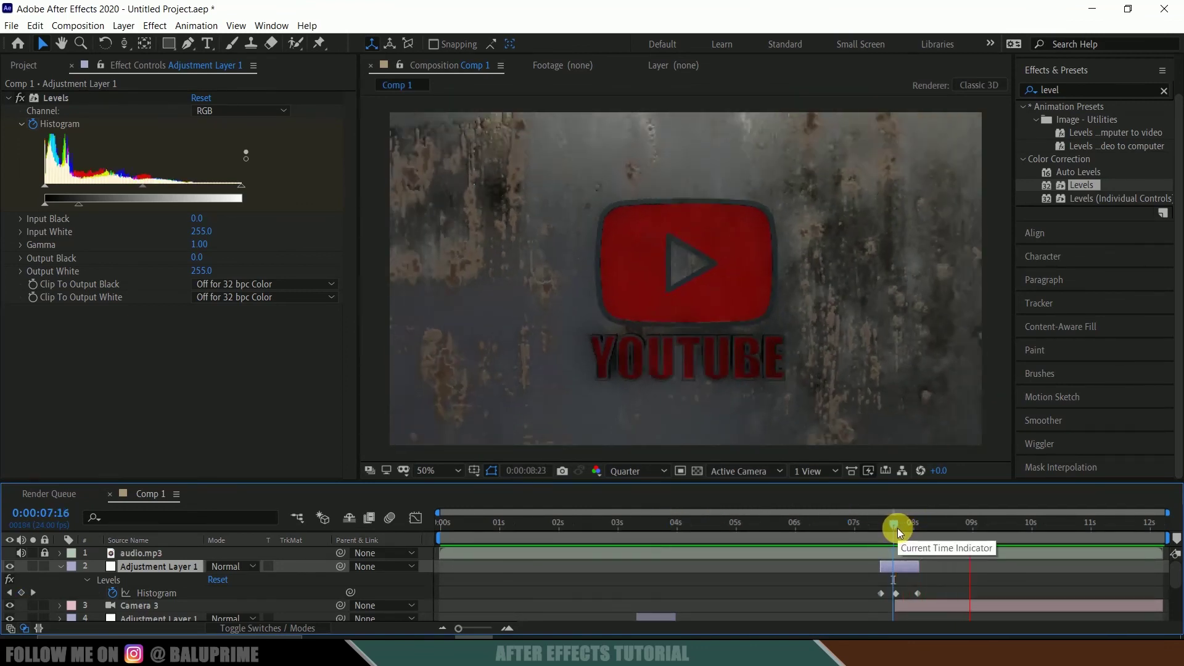